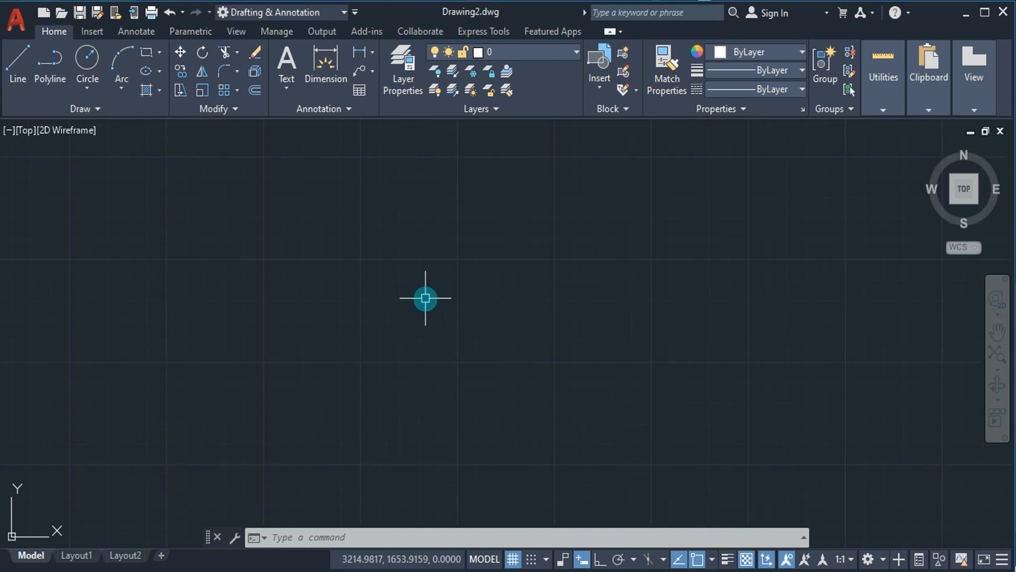
Step: Open the Drafting Settings and review the snap and grid options
{"action": "type", "text": "ds"}
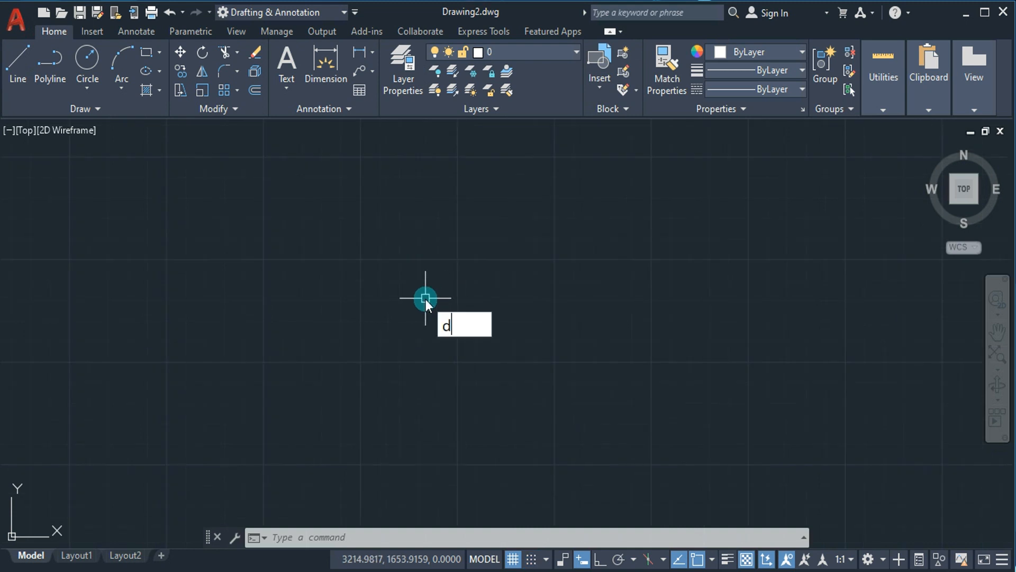
{"action": "key", "text": "Return"}
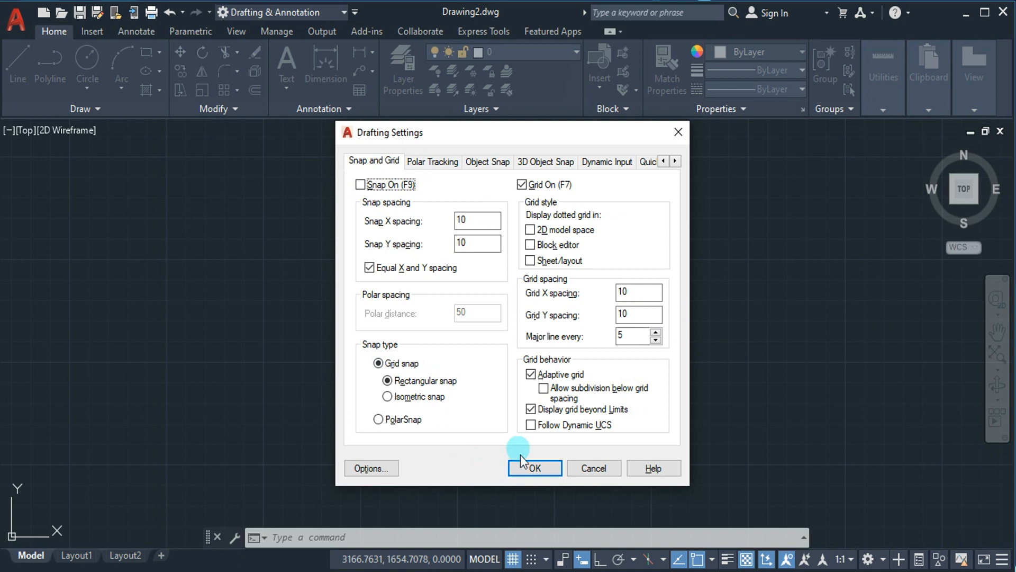
{"action": "left_click", "coordinate": [520, 471]}
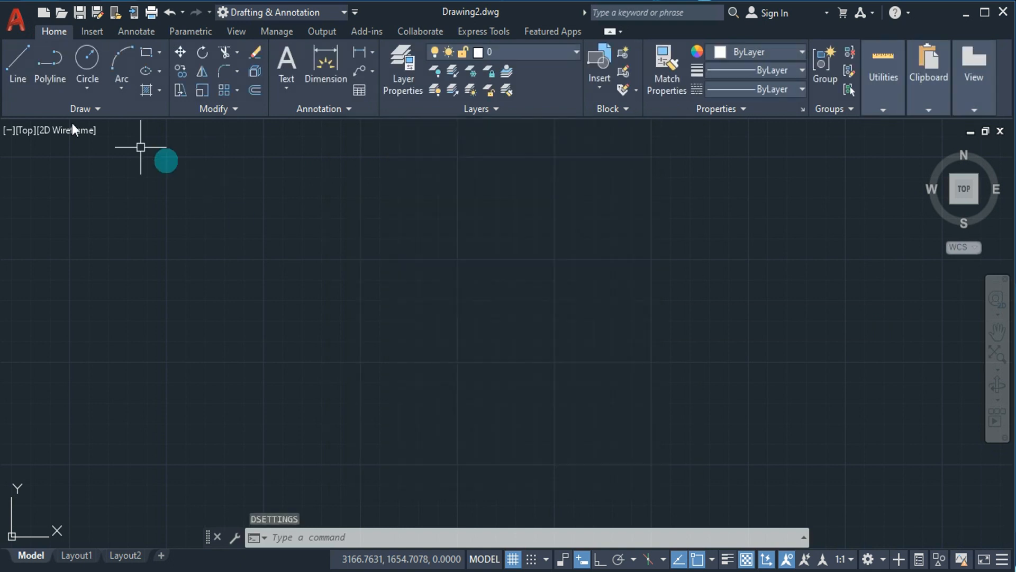
{"action": "left_click", "coordinate": [24, 87]}
{"action": "left_click", "coordinate": [351, 345]}
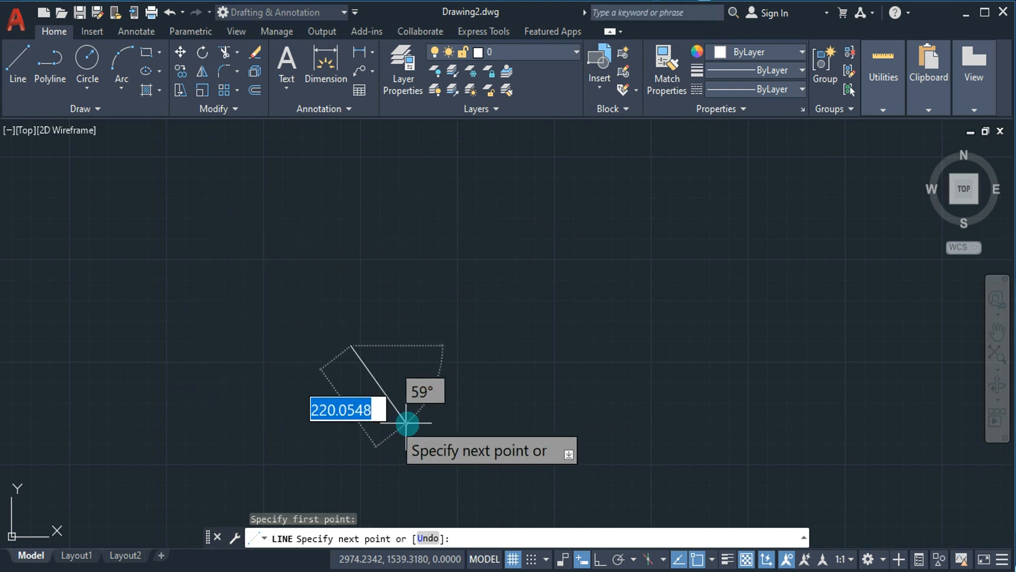
{"action": "key", "text": "Escape"}
Step: Turn on Snap in the Drafting Settings, keeping the grid on with a grid spacing of 10
{"action": "type", "text": "ds"}
{"action": "key", "text": "Escape"}
{"action": "key", "text": "Return"}
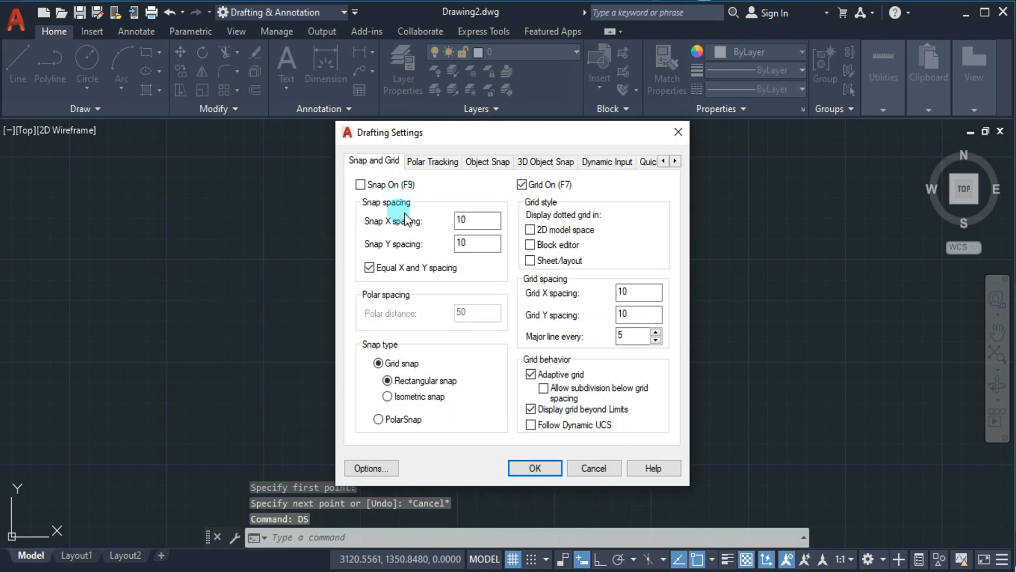
{"action": "left_click", "coordinate": [361, 184]}
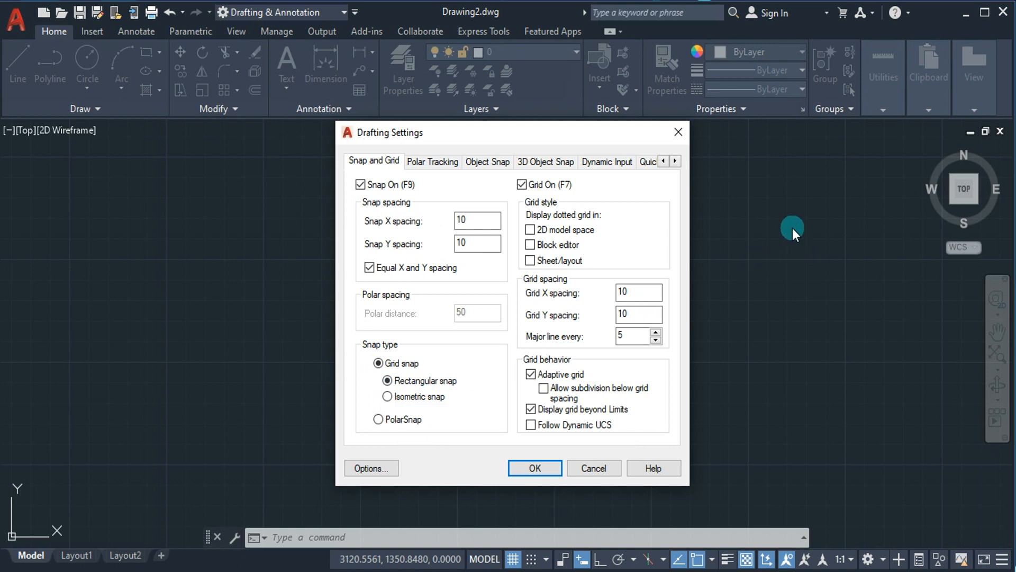
{"action": "left_click", "coordinate": [522, 183]}
{"action": "double_click", "coordinate": [636, 291]}
{"action": "left_click", "coordinate": [637, 288]}
{"action": "left_click", "coordinate": [516, 471]}
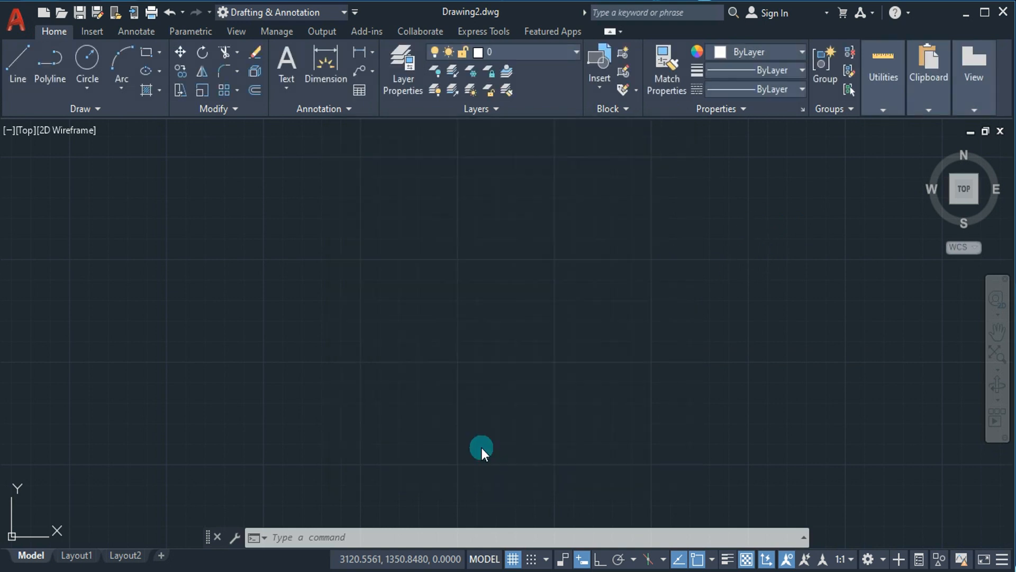
Step: Draw an L-shaped polyline on the snap points from 2720,1700, running 30 units right and 30 units up
{"action": "left_click", "coordinate": [36, 78]}
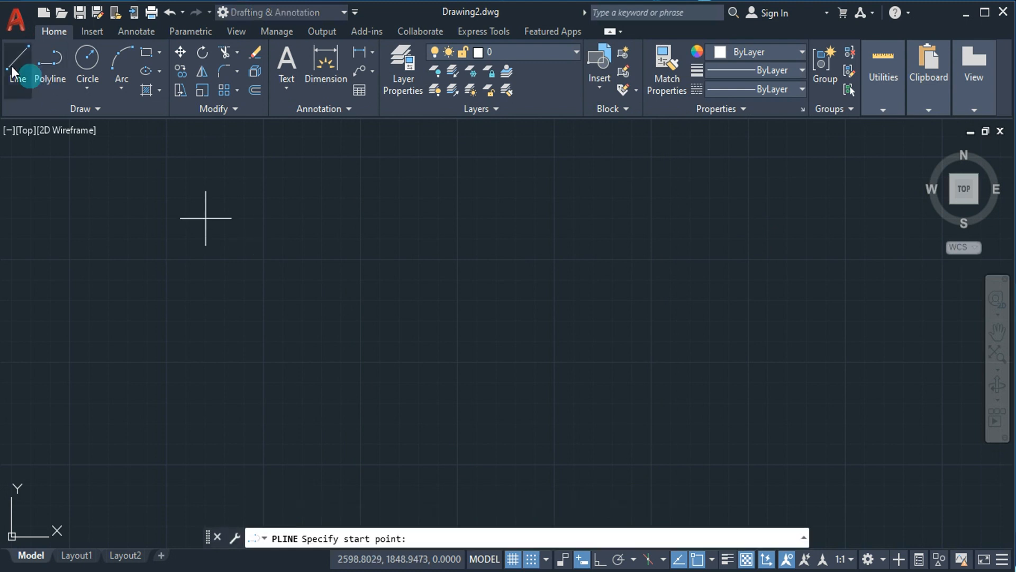
{"action": "left_click", "coordinate": [252, 280]}
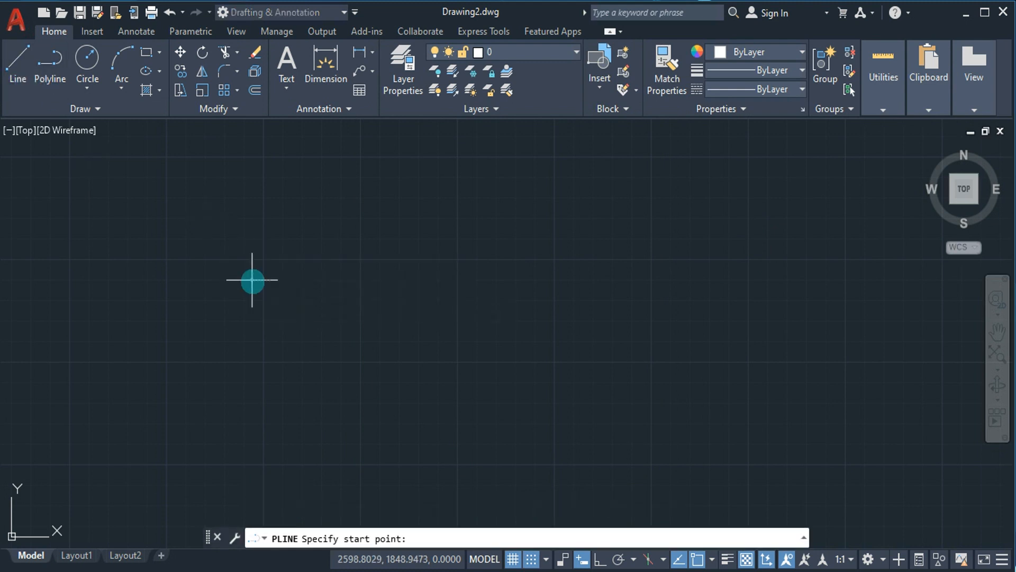
{"action": "scroll", "coordinate": [264, 278], "scroll_direction": "up", "scroll_amount": 5}
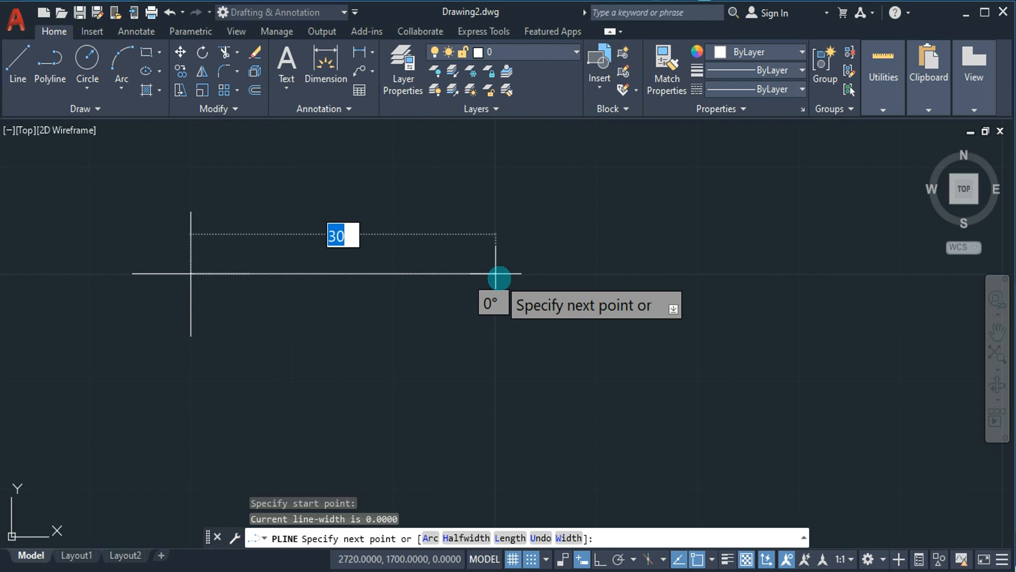
{"action": "scroll", "coordinate": [499, 278], "scroll_direction": "down", "scroll_amount": 8}
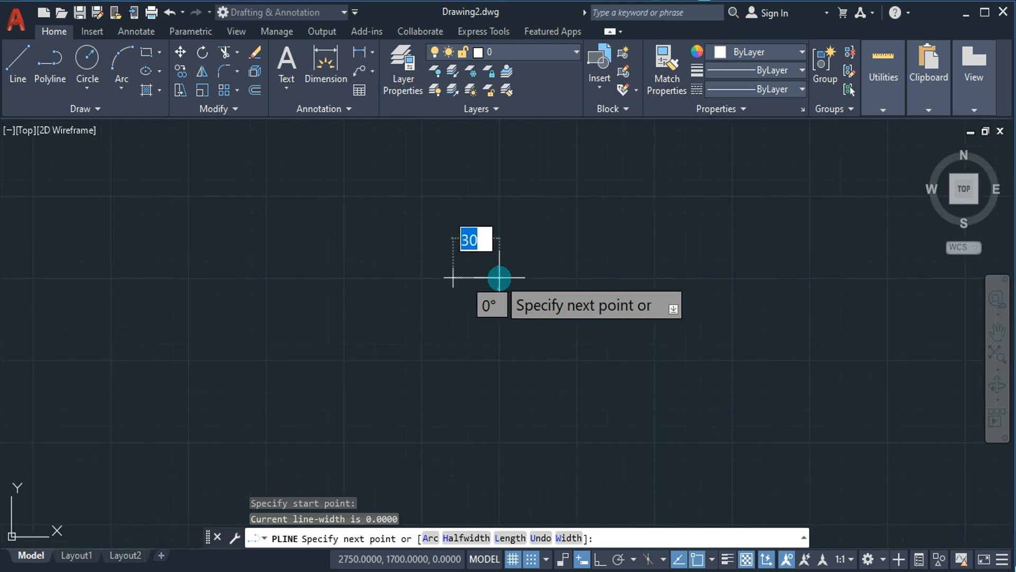
{"action": "left_click", "coordinate": [499, 278]}
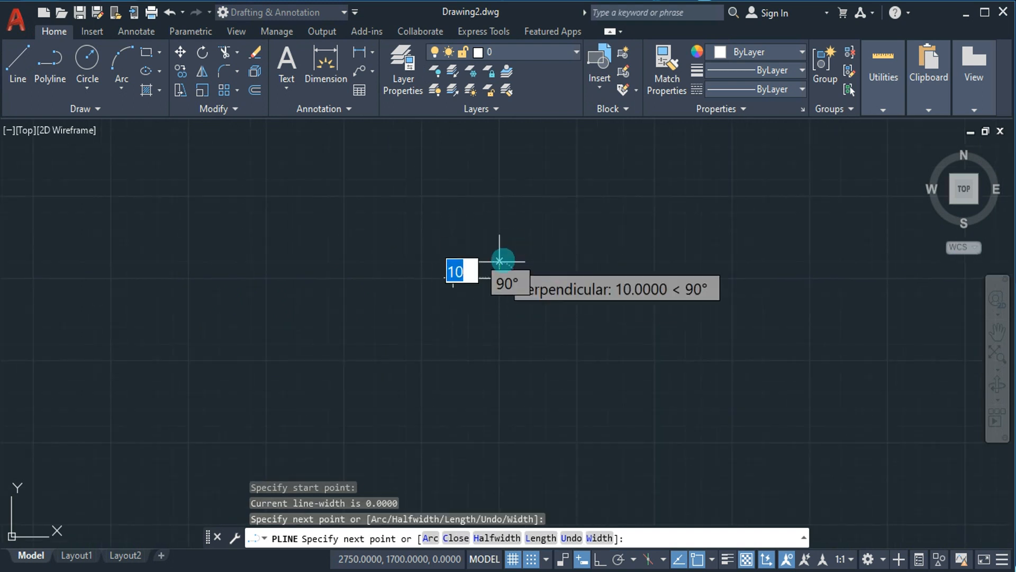
{"action": "left_click", "coordinate": [499, 228]}
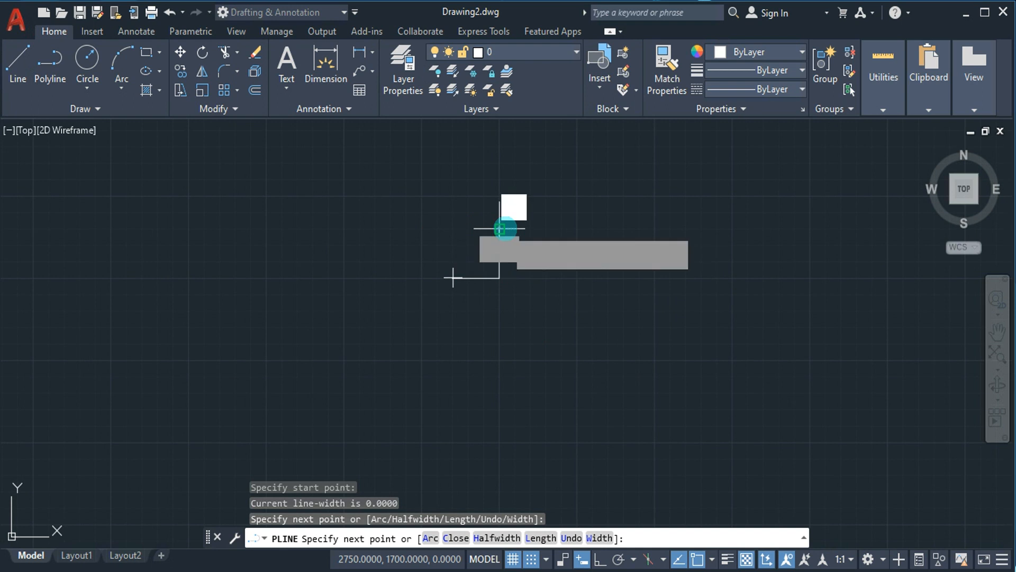
{"action": "key", "text": "Escape"}
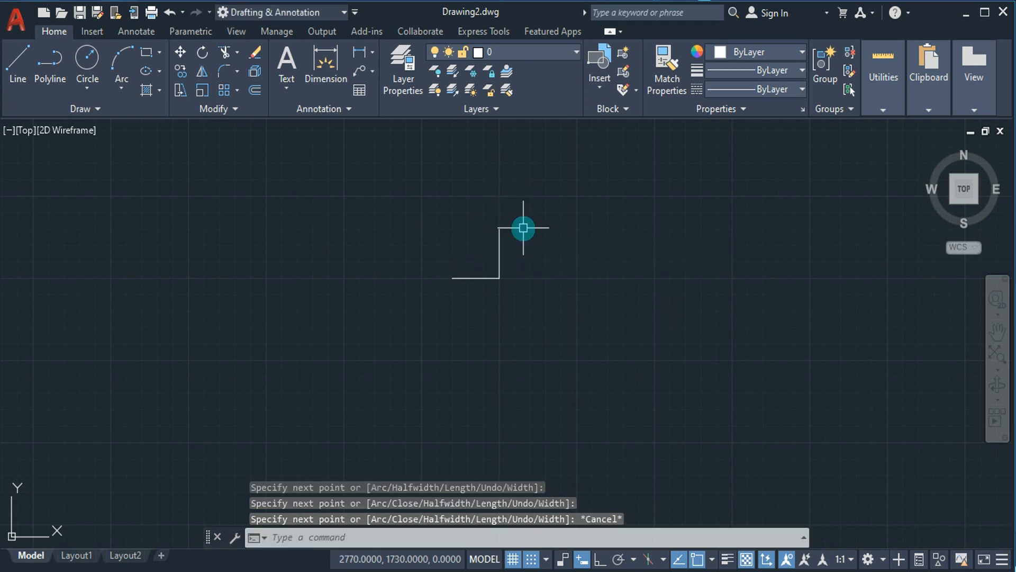
Step: Set both snap and grid spacing to 6 in X and 3.5 in Y, with equal X and Y spacing off
{"action": "type", "text": "ds"}
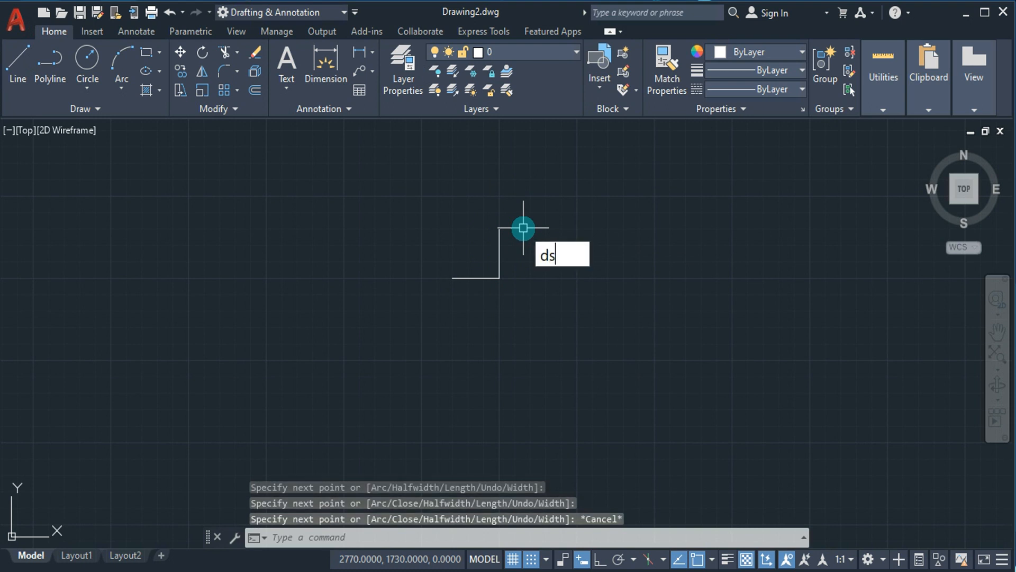
{"action": "key", "text": "Return"}
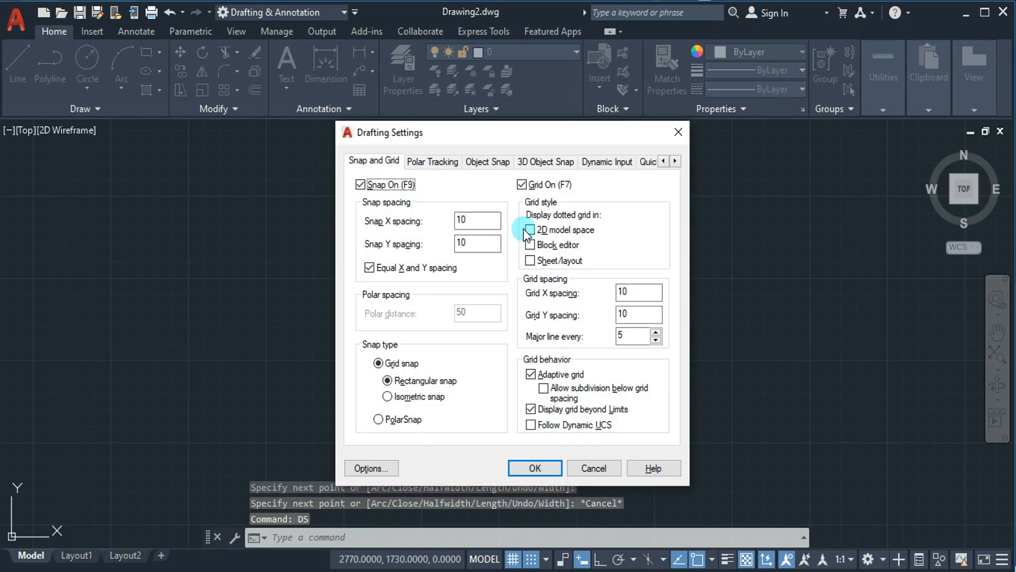
{"action": "double_click", "coordinate": [462, 220]}
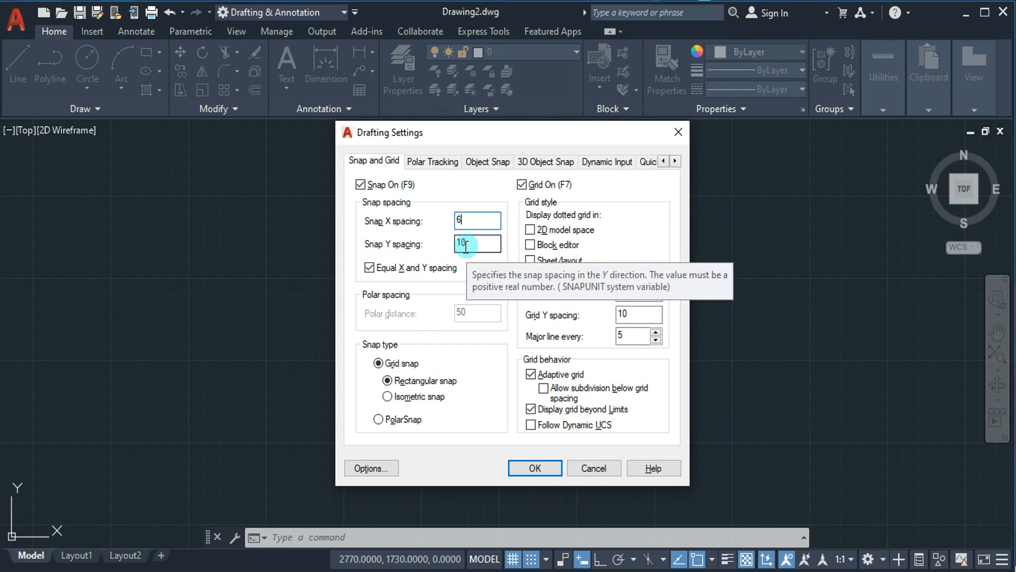
{"action": "double_click", "coordinate": [490, 242]}
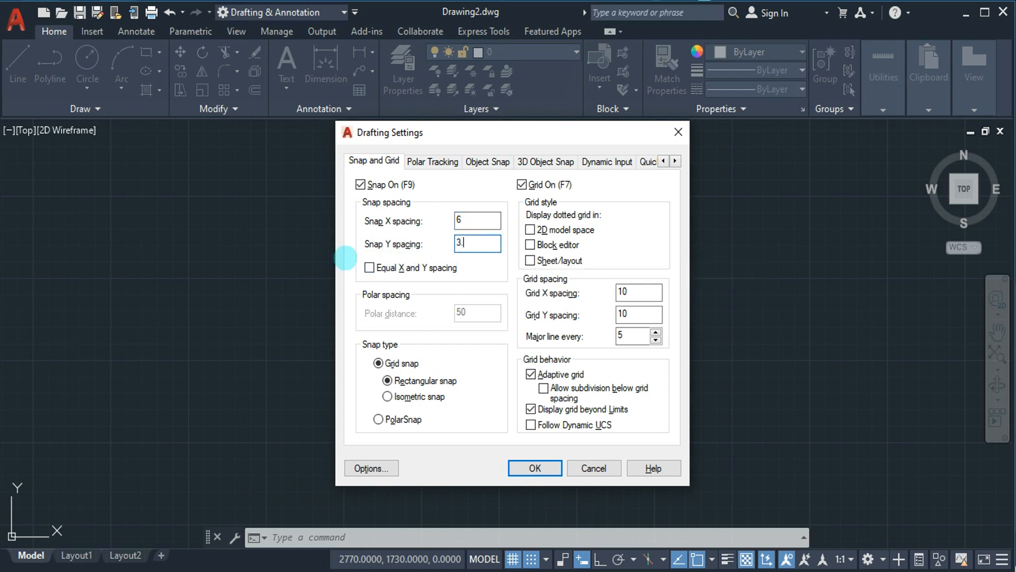
{"action": "double_click", "coordinate": [637, 293]}
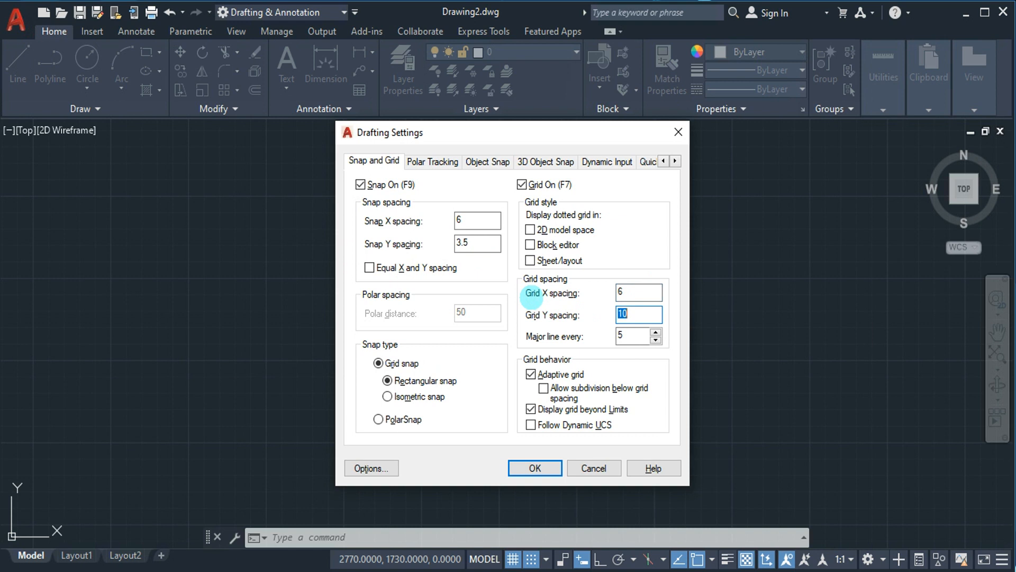
{"action": "left_click", "coordinate": [517, 472]}
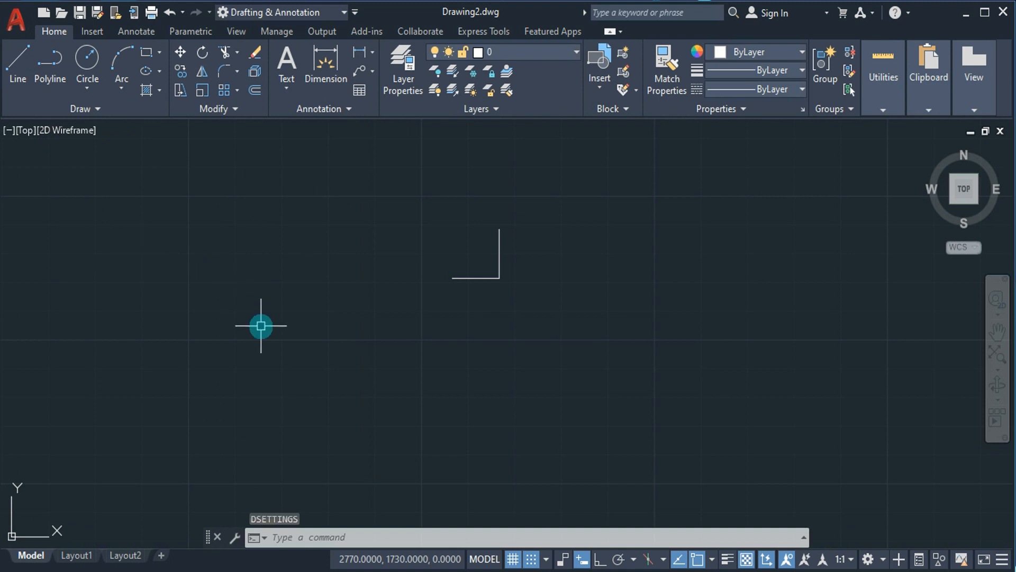
{"action": "left_click", "coordinate": [530, 560]}
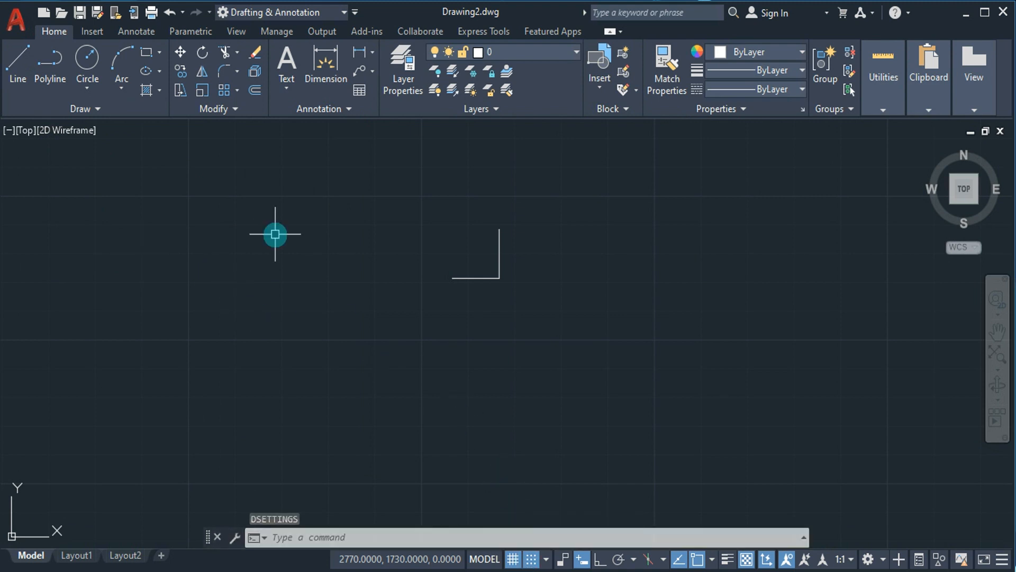
{"action": "left_click", "coordinate": [17, 63]}
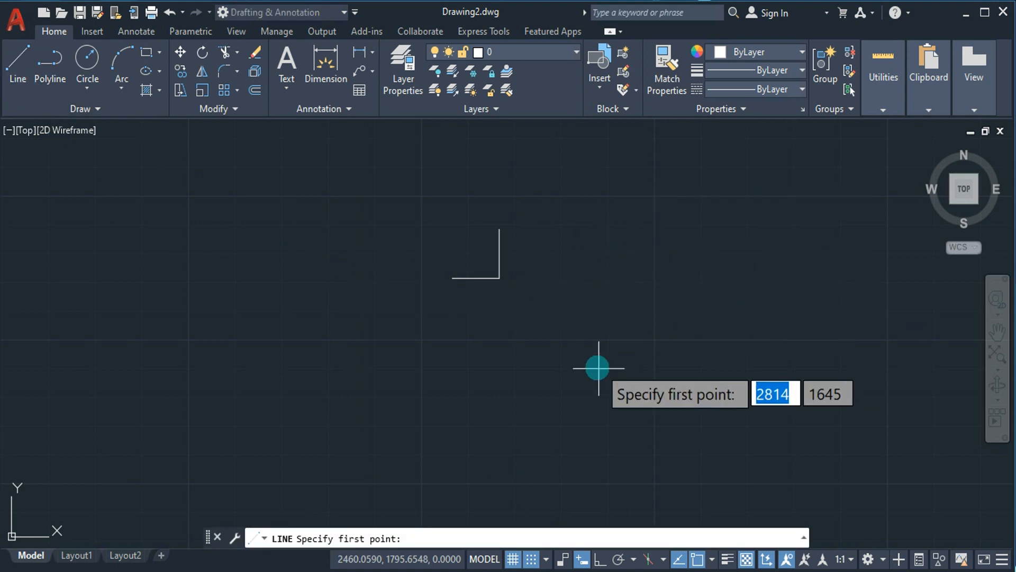
{"action": "left_click", "coordinate": [561, 338]}
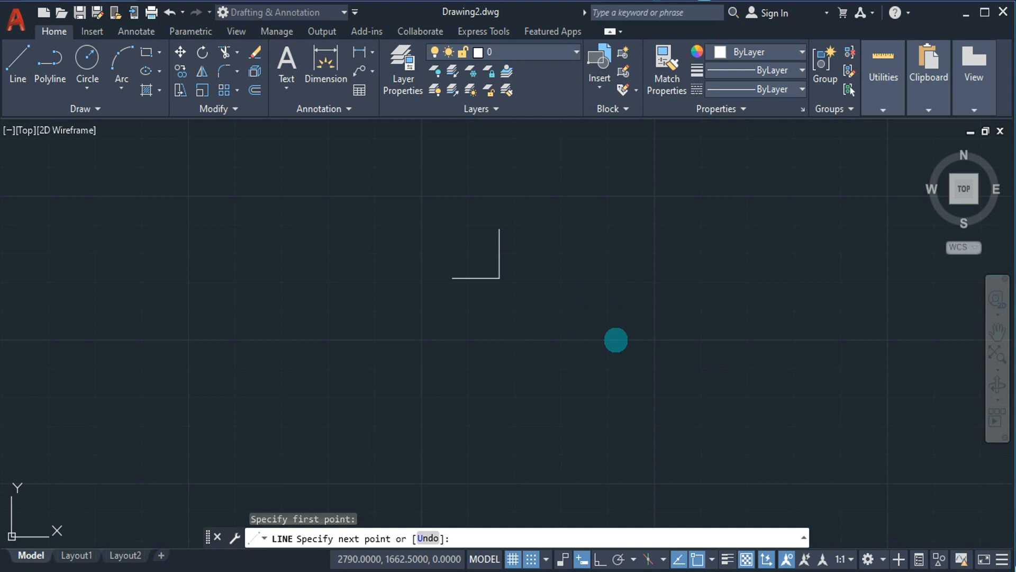
{"action": "key", "text": "Escape"}
Step: Check the X and Y spacing values for snap and grid in the Drafting Settings
{"action": "type", "text": "DS"}
{"action": "key", "text": "Return"}
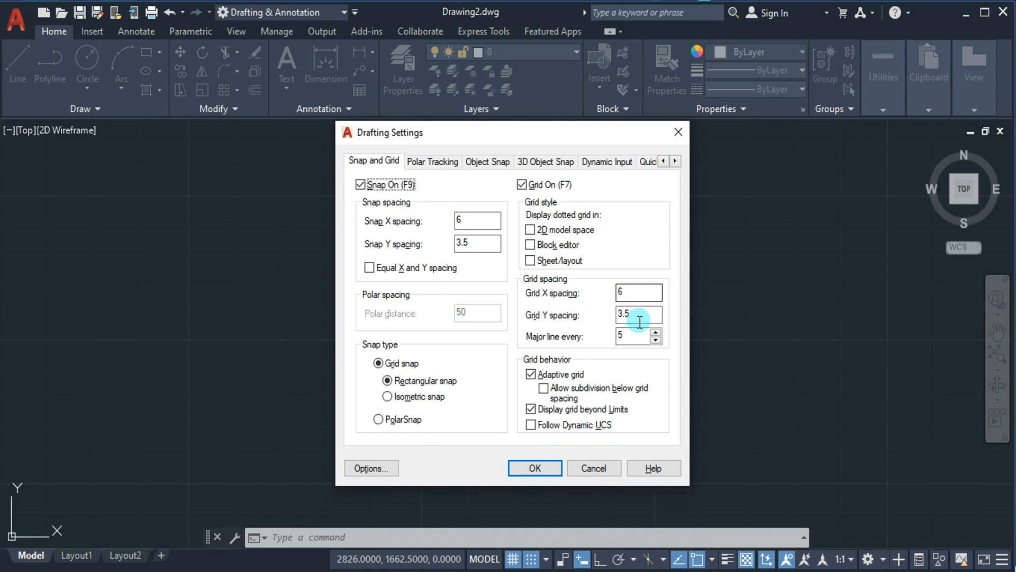
{"action": "left_click", "coordinate": [533, 465]}
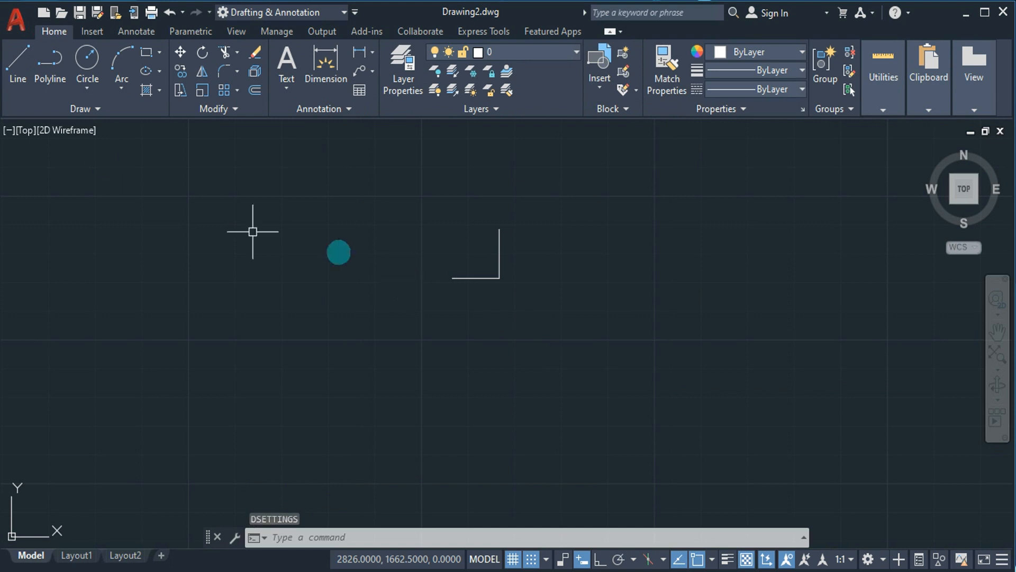
Step: Start a line outline at 2760,1680 below the polyline, with a bottom edge 24 units right and a side 7 units up
{"action": "left_click", "coordinate": [21, 77]}
{"action": "scroll", "coordinate": [541, 292], "scroll_direction": "up", "scroll_amount": 4}
{"action": "scroll", "coordinate": [542, 290], "scroll_direction": "up", "scroll_amount": 2}
{"action": "scroll", "coordinate": [475, 290], "scroll_direction": "up", "scroll_amount": 2}
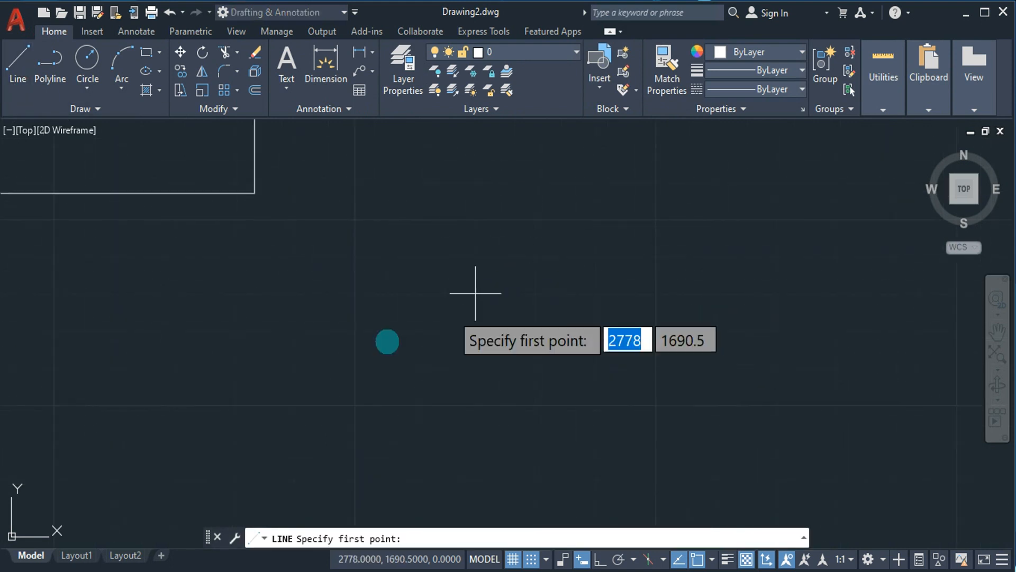
{"action": "left_click", "coordinate": [355, 404]}
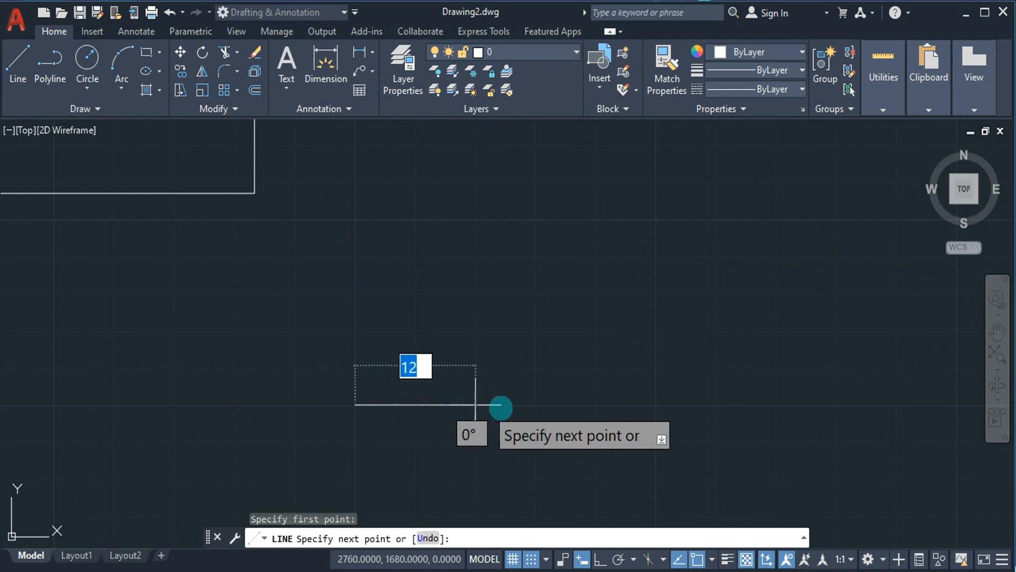
{"action": "left_click", "coordinate": [596, 405]}
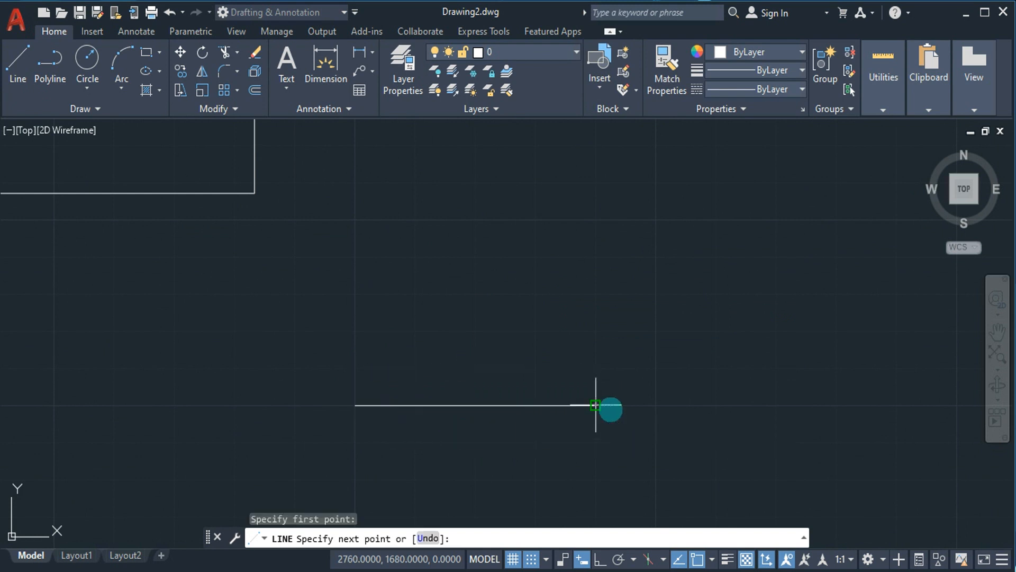
{"action": "left_click", "coordinate": [596, 330]}
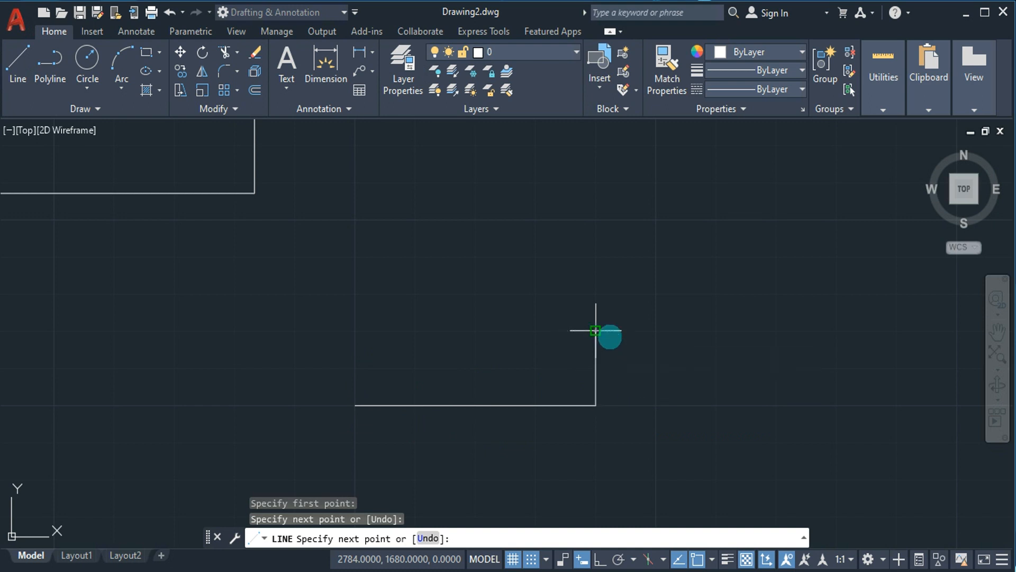
Step: Continue the outline's right side with two tabs projecting 6 units, each 3.5 high and separated by a 3.5-unit gap
{"action": "left_click", "coordinate": [657, 330]}
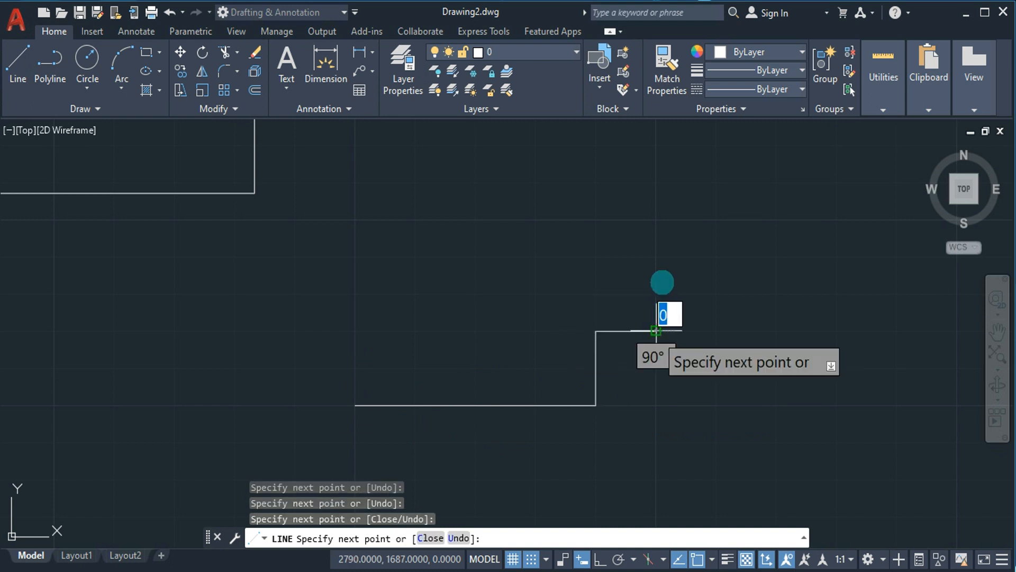
{"action": "left_click", "coordinate": [656, 293]}
{"action": "left_click", "coordinate": [596, 293]}
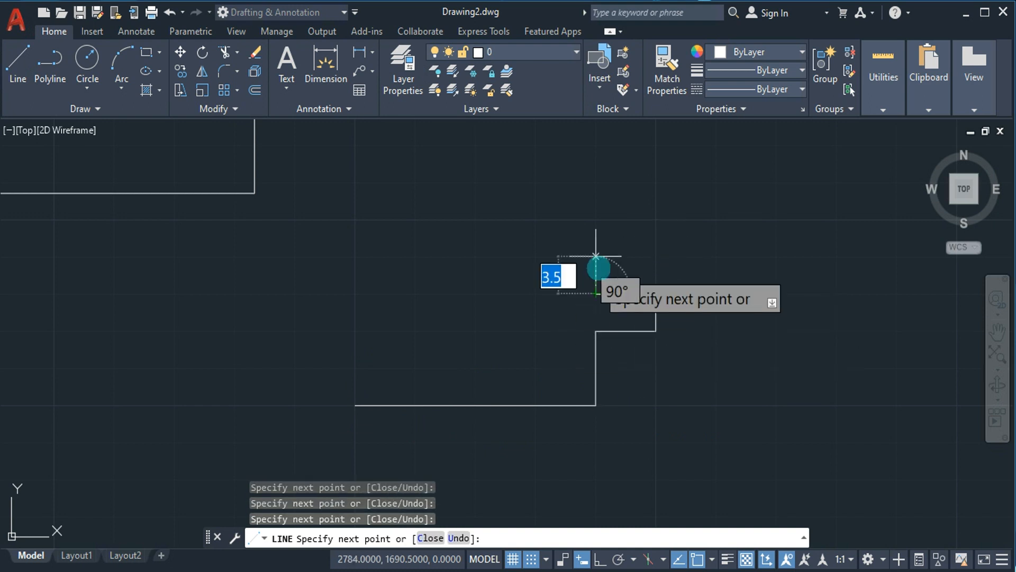
{"action": "left_click", "coordinate": [596, 257]}
{"action": "left_click", "coordinate": [657, 256]}
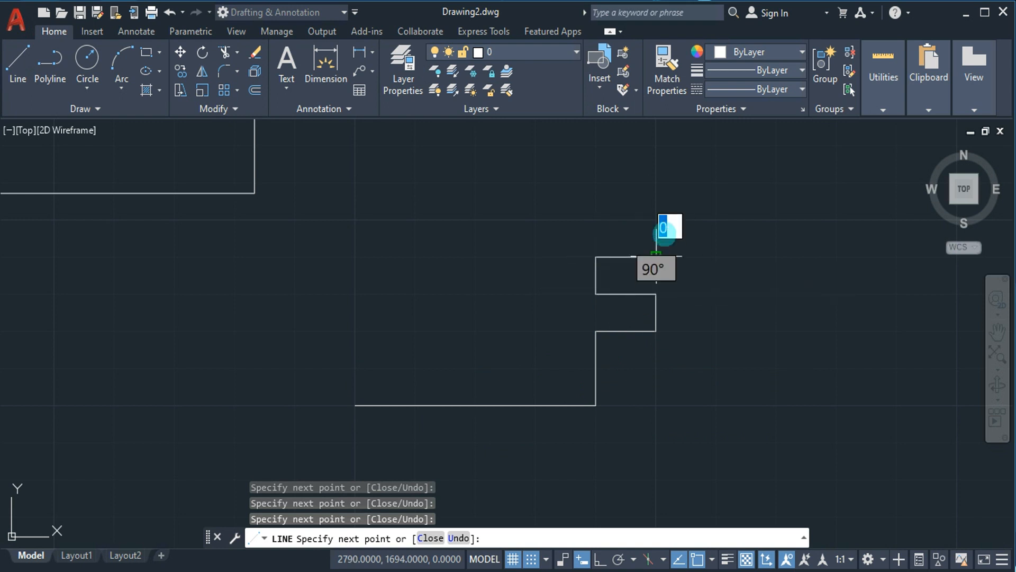
{"action": "left_click", "coordinate": [656, 219]}
{"action": "left_click", "coordinate": [596, 219]}
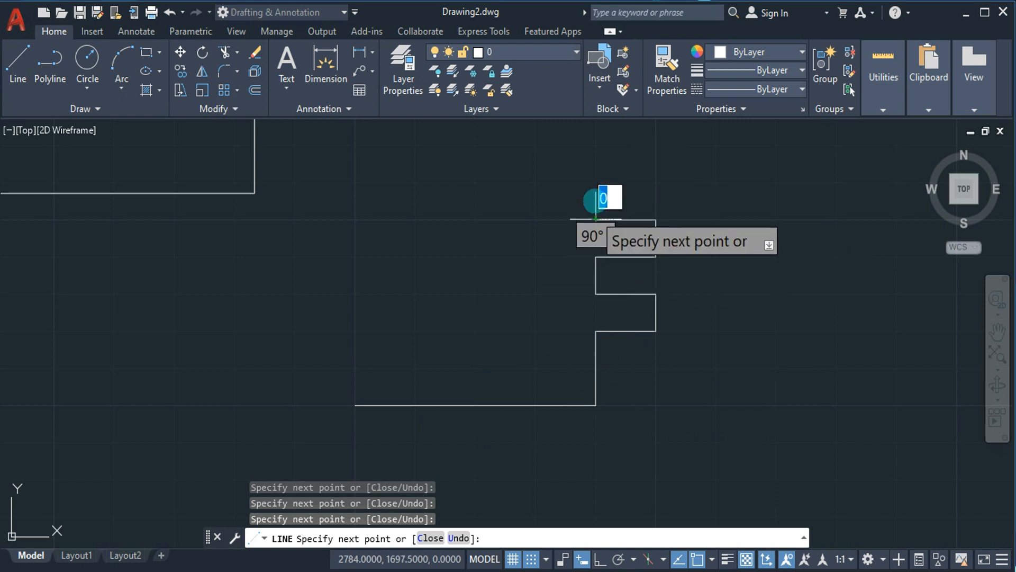
Step: Continue the outline 3.5 units up, 18 left across the top, 3.5 down, 6 left and 7 down
{"action": "left_click", "coordinate": [596, 181]}
{"action": "left_click", "coordinate": [415, 181]}
{"action": "left_click", "coordinate": [416, 218]}
{"action": "left_click", "coordinate": [355, 218]}
{"action": "left_click", "coordinate": [354, 293]}
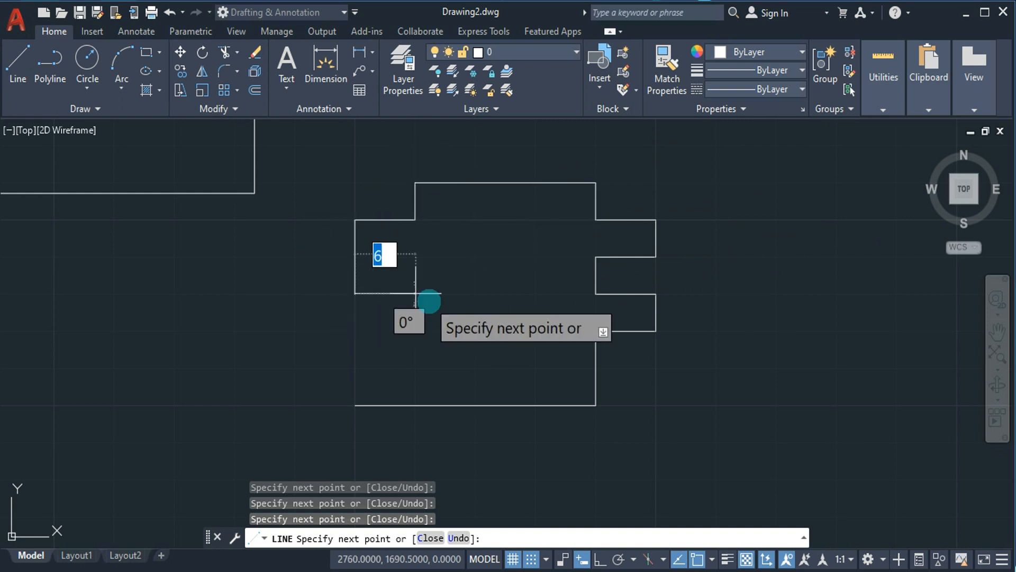
Step: Cut a notch 6 units deep and 3.5 high into the outline's left side, then close down 7 units to the start point
{"action": "left_click", "coordinate": [416, 293]}
{"action": "left_click", "coordinate": [416, 330]}
{"action": "left_click", "coordinate": [355, 329]}
{"action": "left_click", "coordinate": [354, 405]}
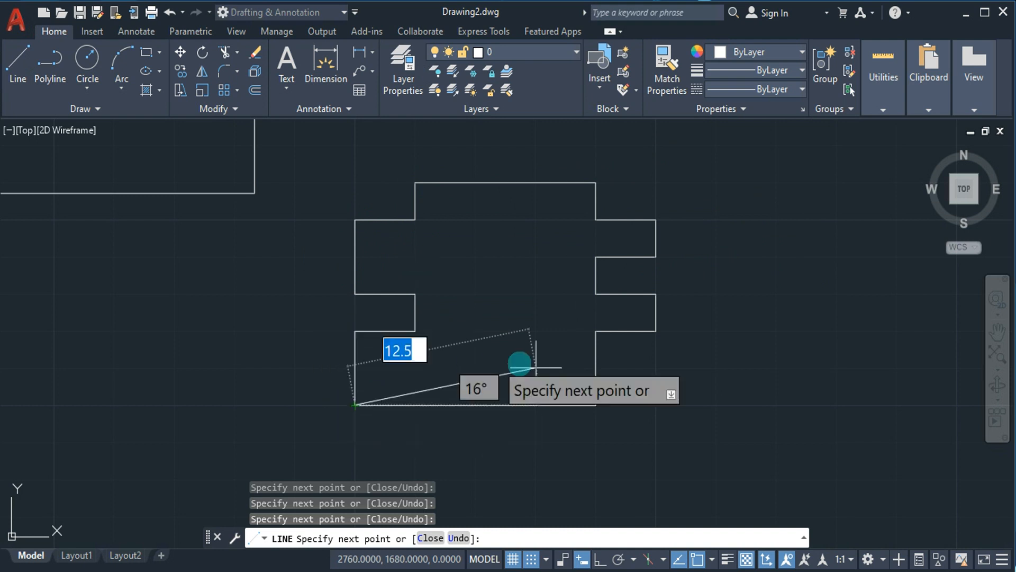
Step: Finish the outline, then set equal X and Y snap spacing and a grid spacing of 10 in X and Y
{"action": "key", "text": "Escape"}
{"action": "scroll", "coordinate": [541, 252], "scroll_direction": "down", "scroll_amount": 2}
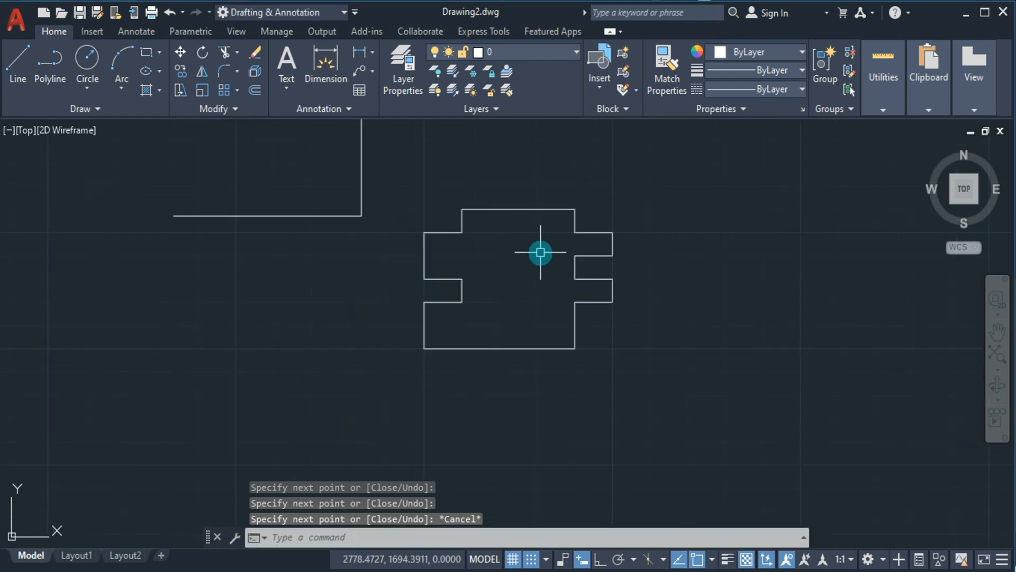
{"action": "type", "text": "ds"}
{"action": "key", "text": "Return"}
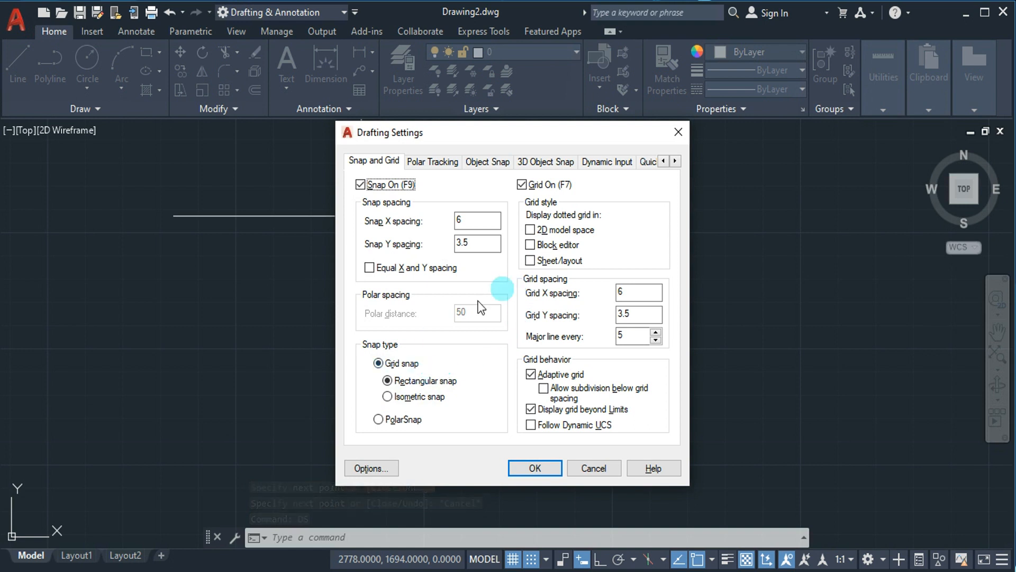
{"action": "left_click", "coordinate": [424, 272]}
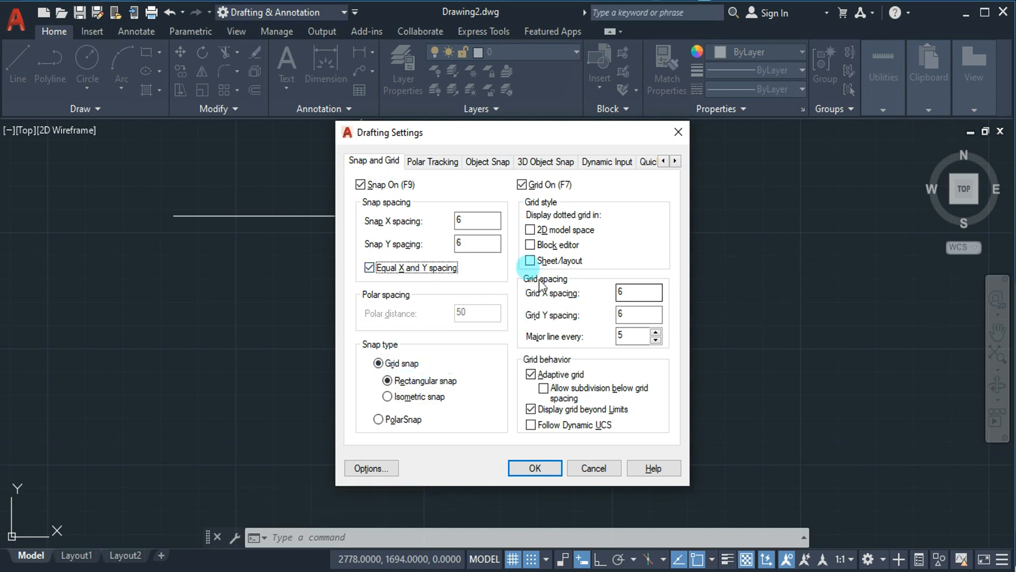
{"action": "left_click", "coordinate": [581, 294]}
{"action": "type", "text": "10"}
{"action": "left_click", "coordinate": [622, 315]}
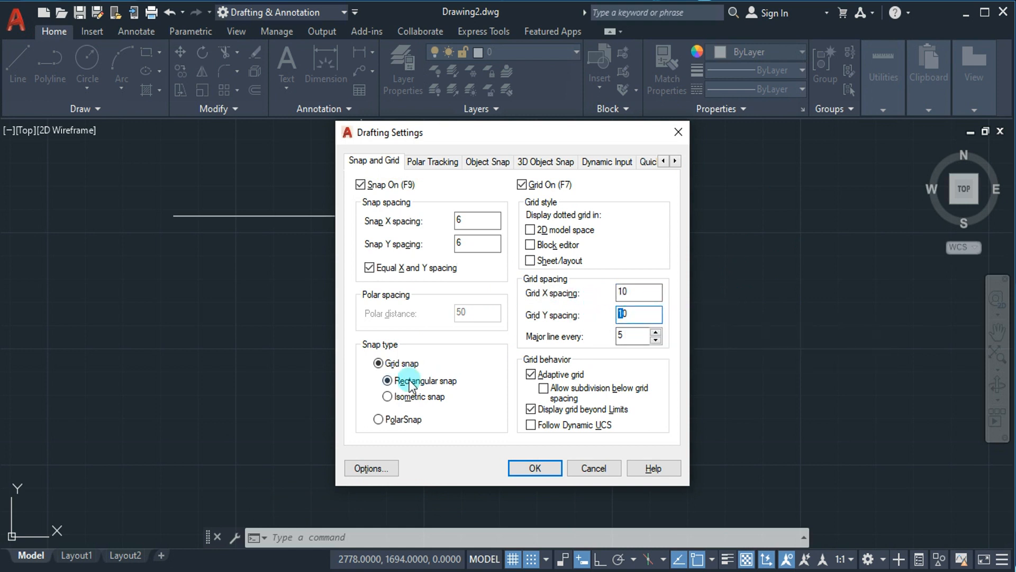
Step: Set the snap type to PolarSnap and turn on polar tracking with a 30° increment angle and absolute angle measurement
{"action": "left_click", "coordinate": [395, 421]}
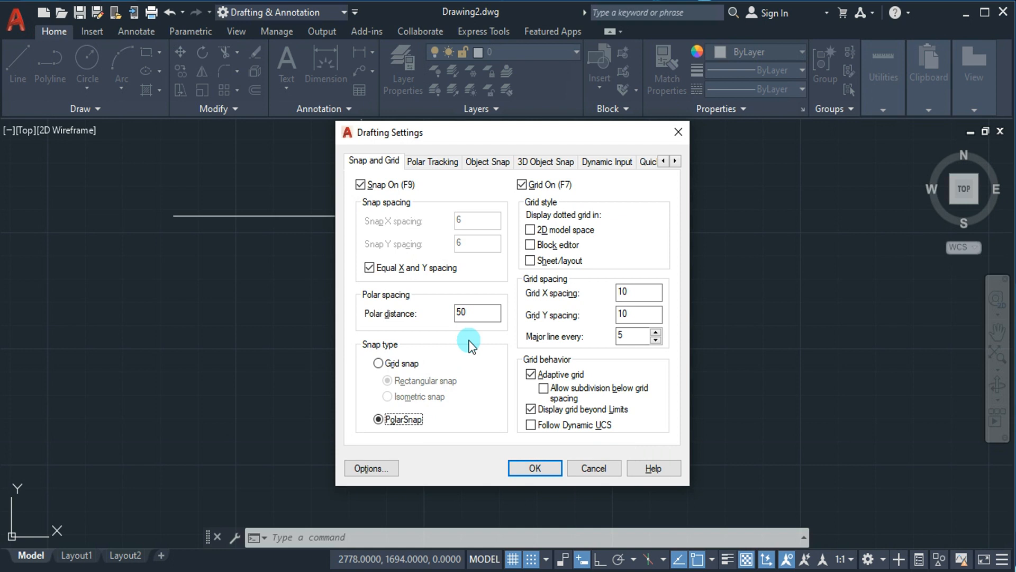
{"action": "left_click", "coordinate": [438, 162]}
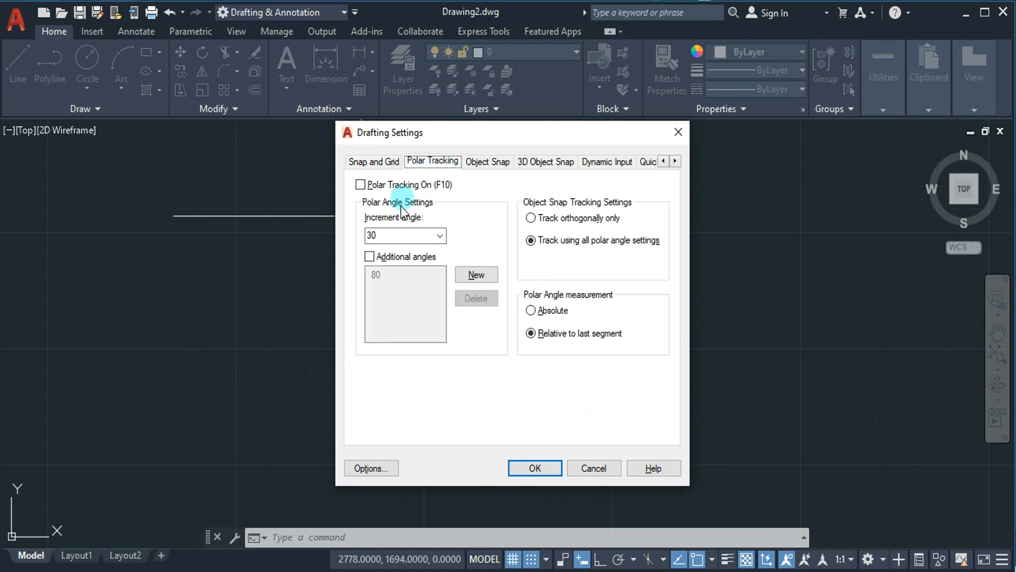
{"action": "left_click", "coordinate": [440, 235]}
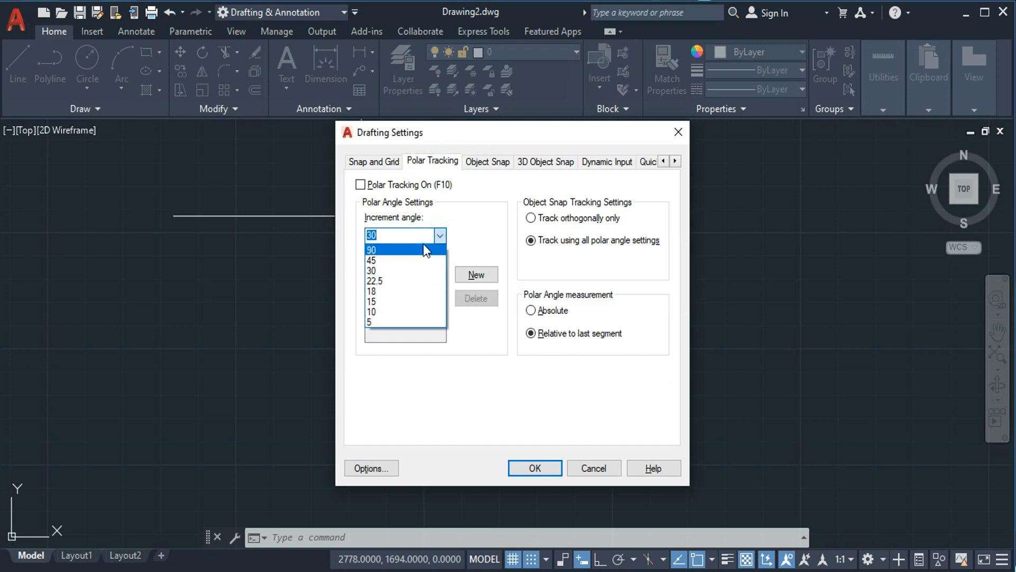
{"action": "left_click", "coordinate": [428, 272]}
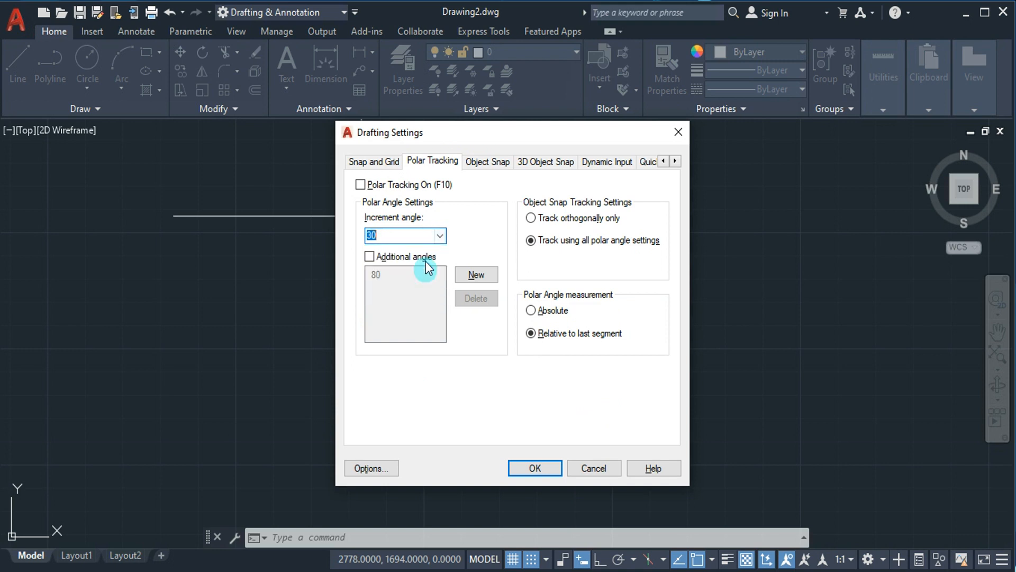
{"action": "left_click", "coordinate": [426, 186]}
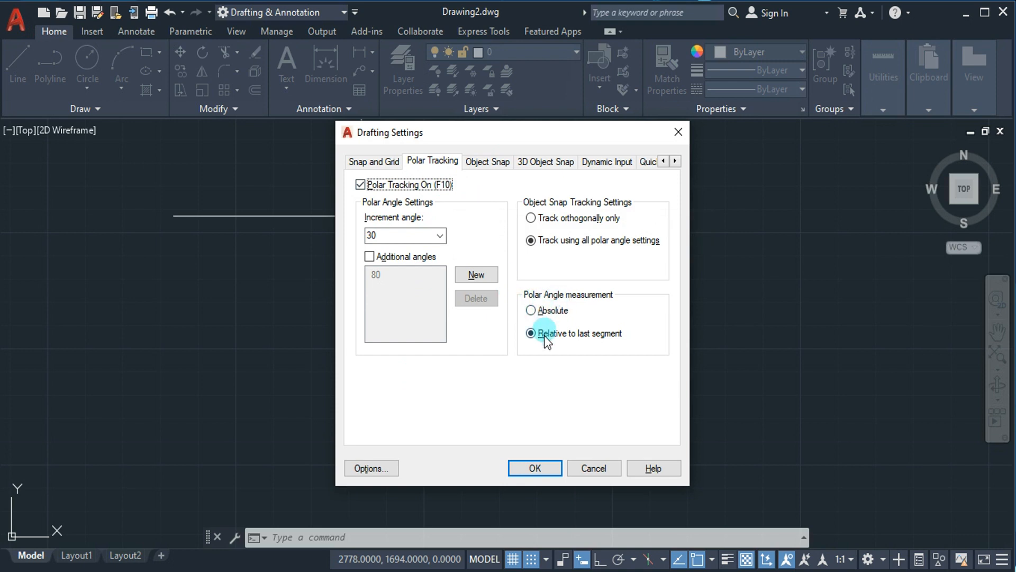
{"action": "left_click", "coordinate": [547, 311]}
{"action": "left_click", "coordinate": [531, 469]}
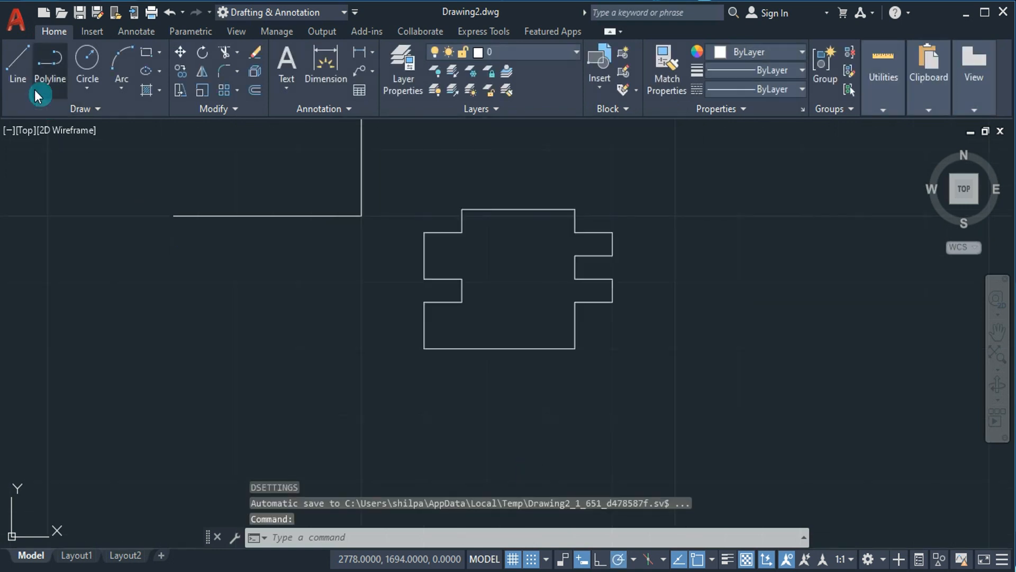
Step: Turn off dynamic input while starting a trial line beside the stepped outline, and cancel the line
{"action": "left_click", "coordinate": [24, 83]}
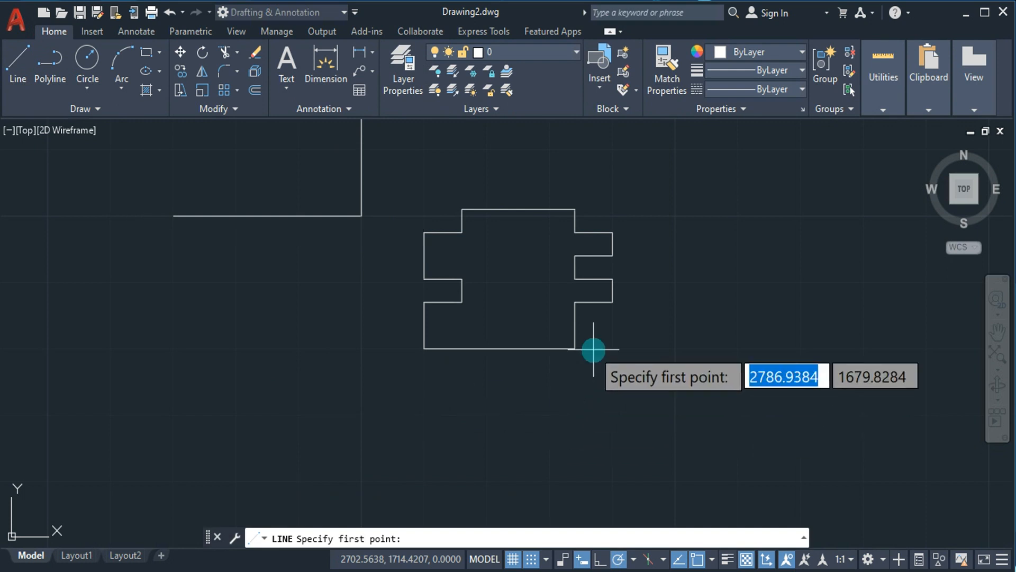
{"action": "key", "text": "F12"}
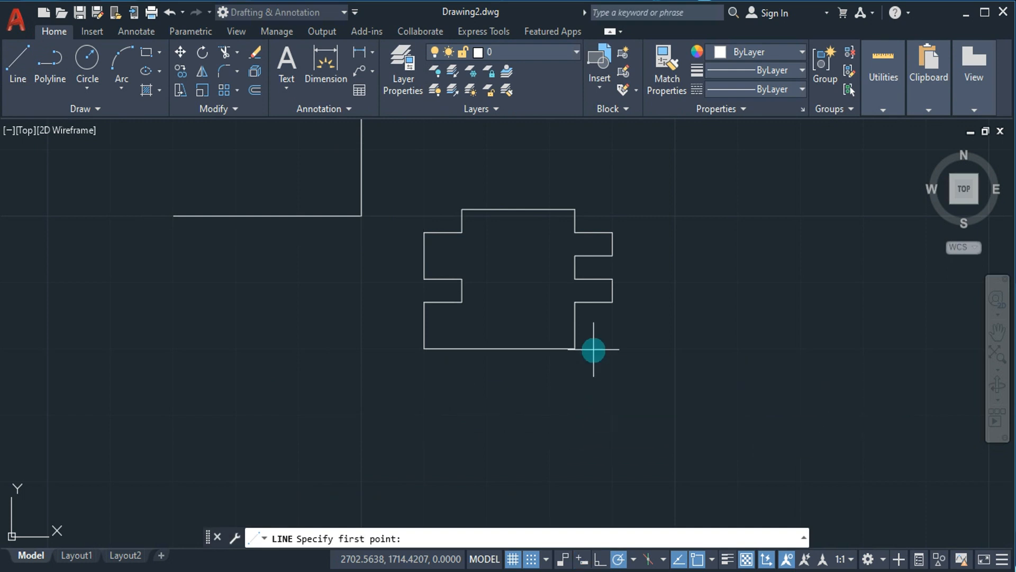
{"action": "left_click", "coordinate": [644, 342]}
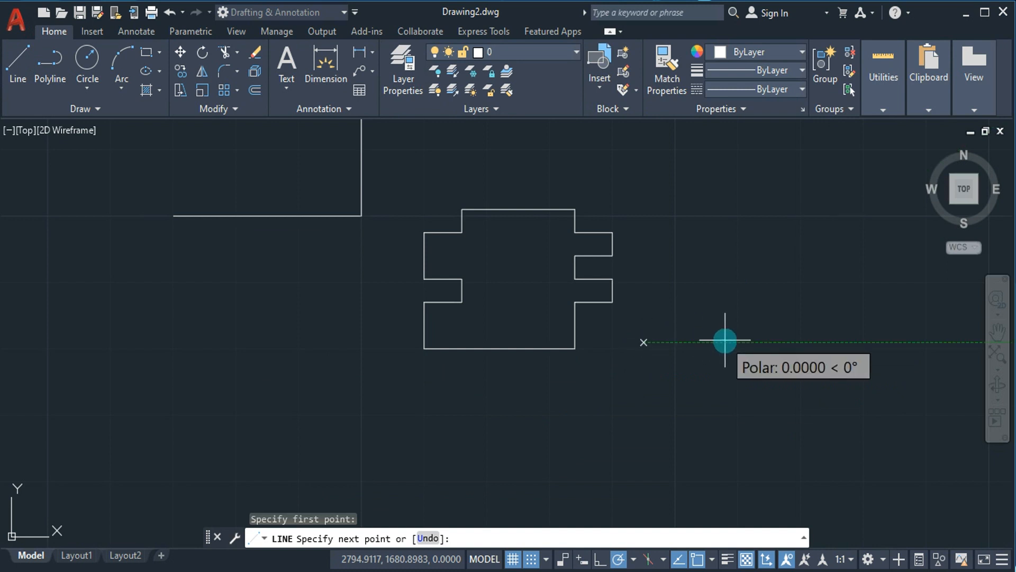
{"action": "scroll", "coordinate": [725, 340], "scroll_direction": "down", "scroll_amount": 4}
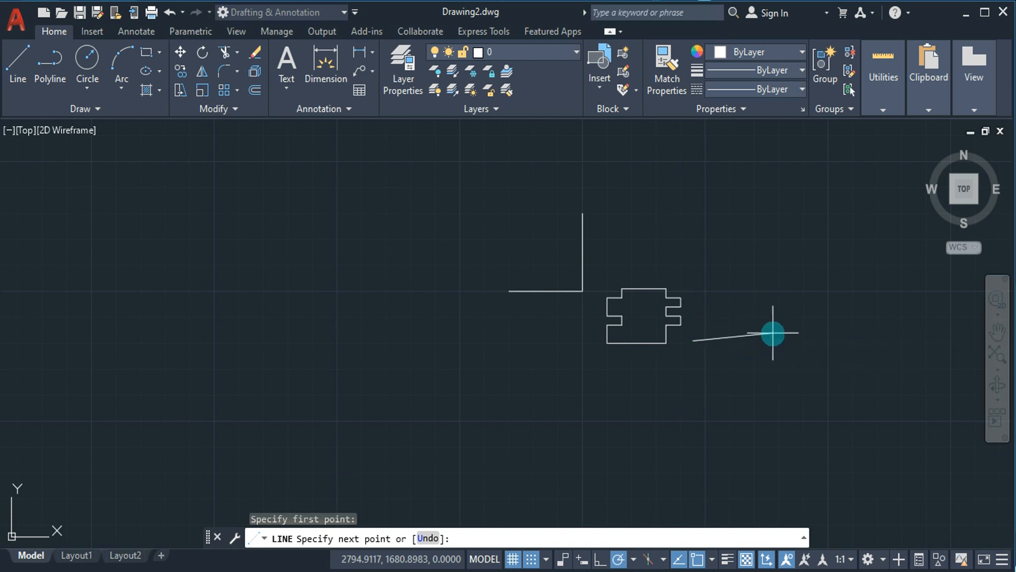
{"action": "key", "text": "Escape"}
Step: Set the polar snap distance to 30 in the Drafting Settings and apply it
{"action": "type", "text": "ds"}
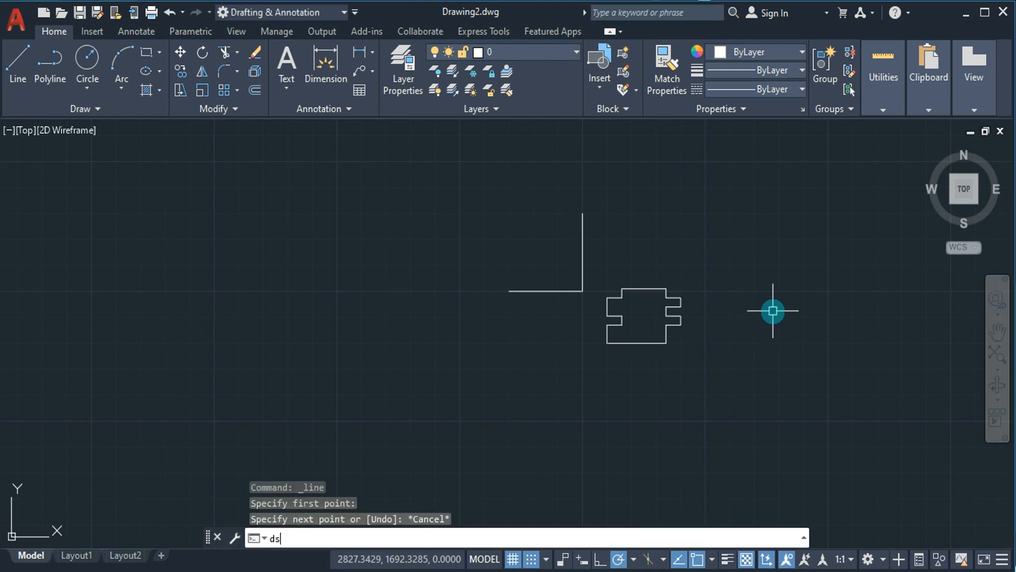
{"action": "key", "text": "Return"}
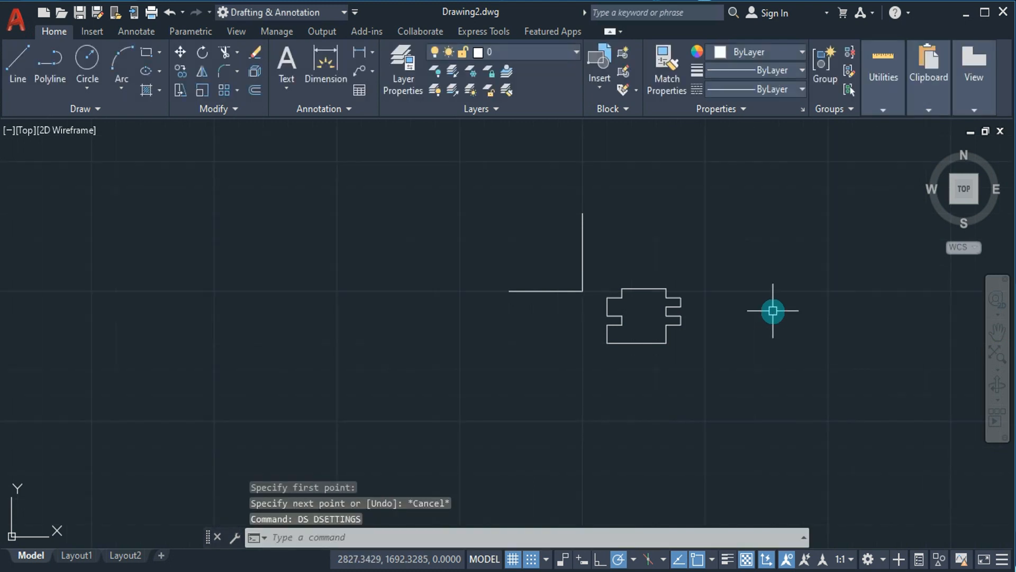
{"action": "type", "text": "ds"}
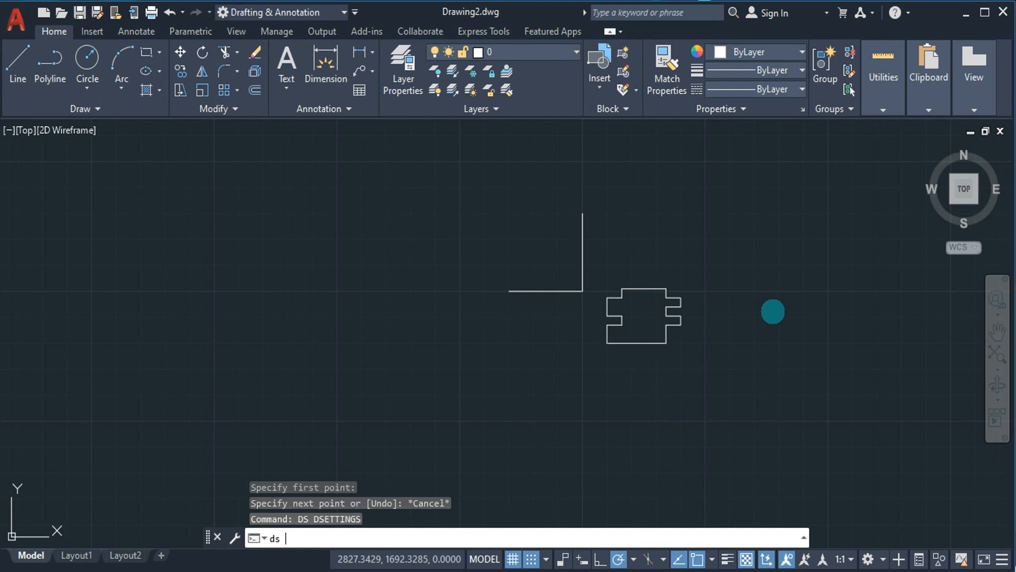
{"action": "key", "text": "Return"}
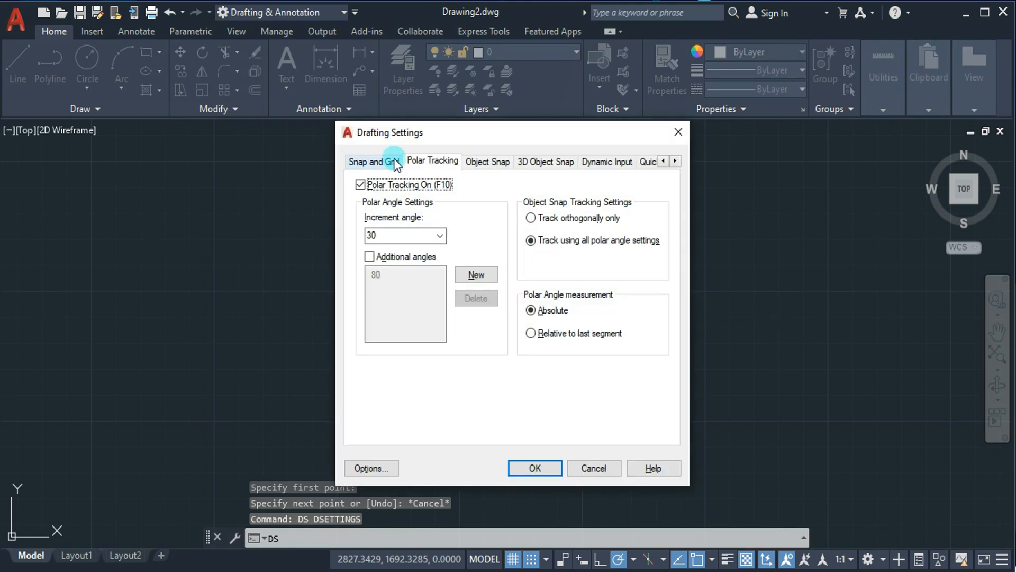
{"action": "left_click", "coordinate": [396, 163]}
{"action": "left_click", "coordinate": [468, 311]}
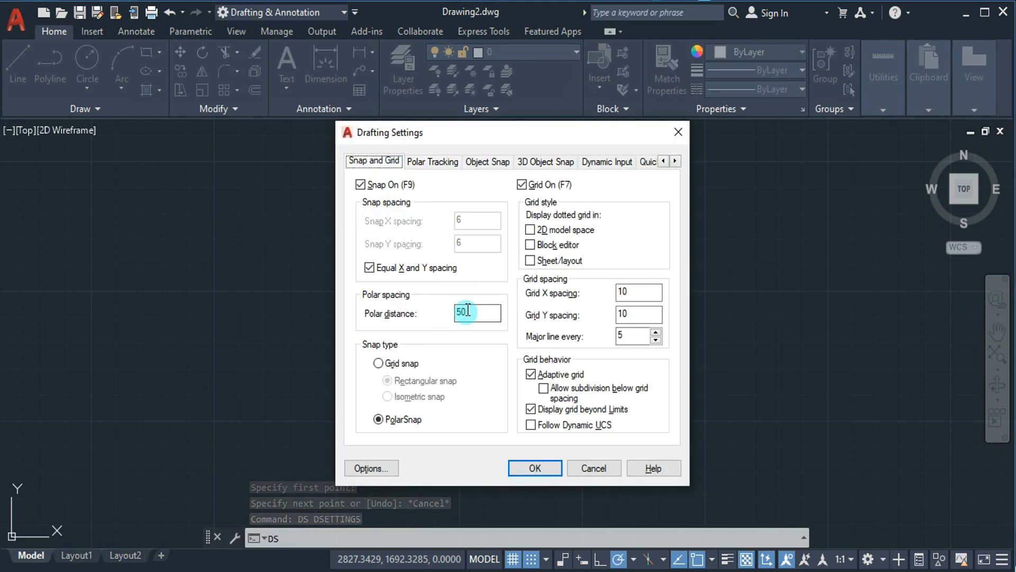
{"action": "double_click", "coordinate": [468, 312]}
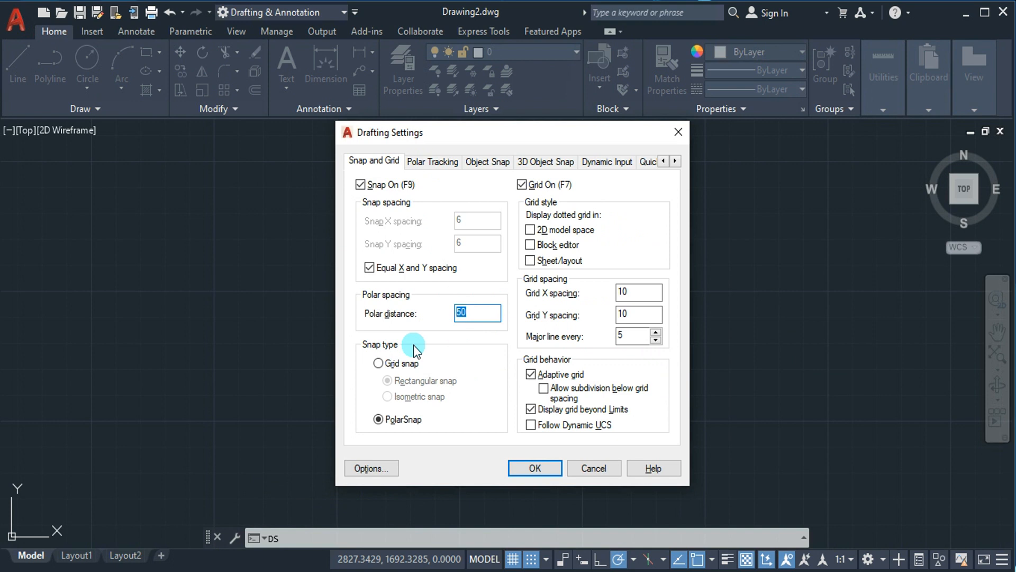
{"action": "type", "text": "30"}
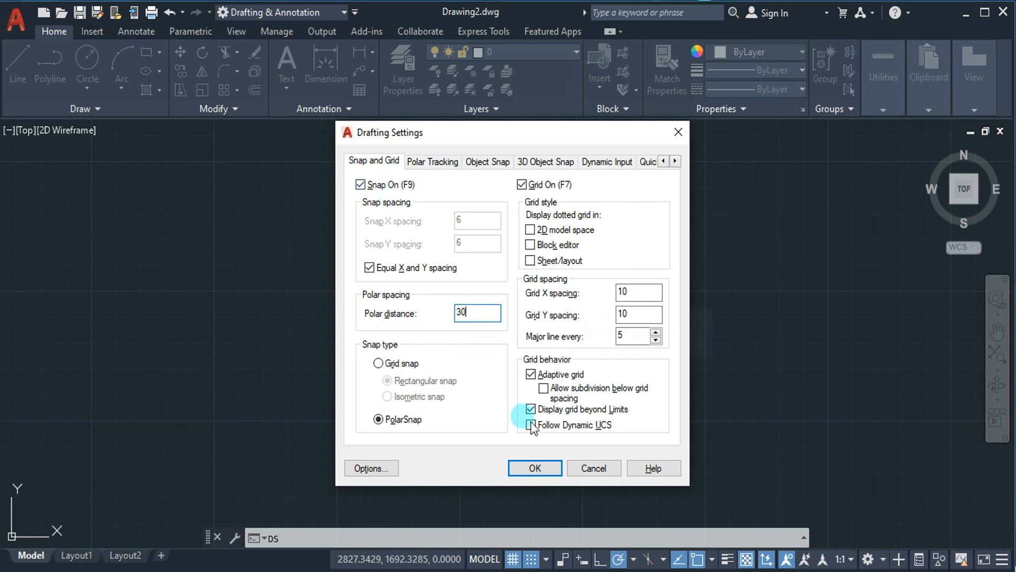
{"action": "left_click", "coordinate": [534, 467]}
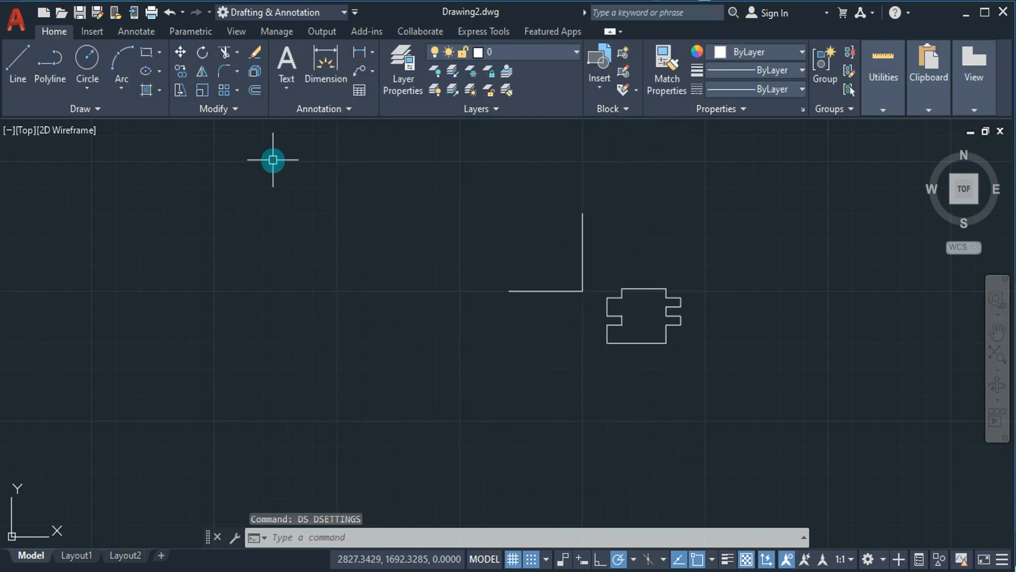
Step: Preview the polar snap distances and angles with a trial line in the empty area, and cancel it
{"action": "left_click", "coordinate": [16, 64]}
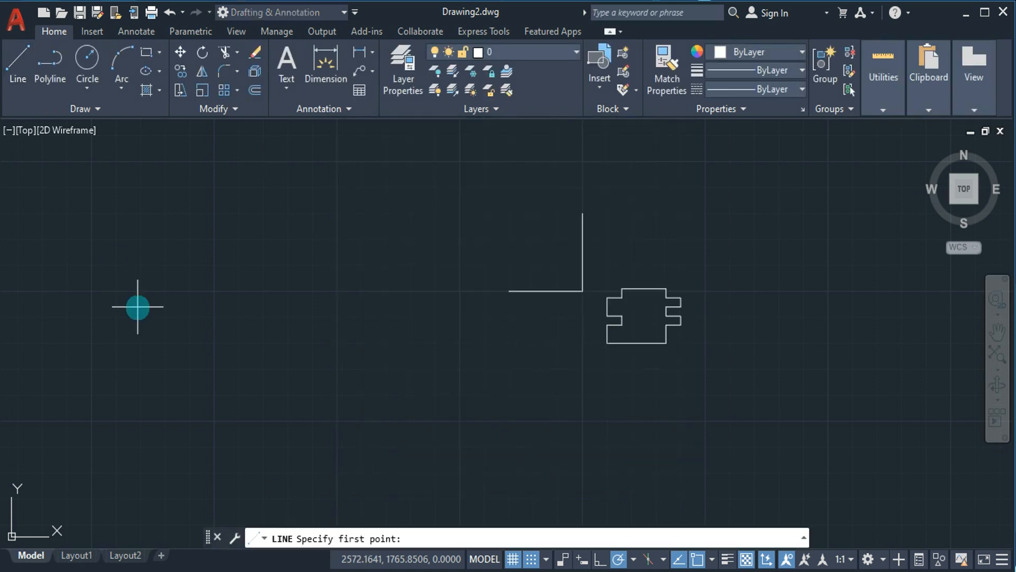
{"action": "left_click", "coordinate": [199, 391]}
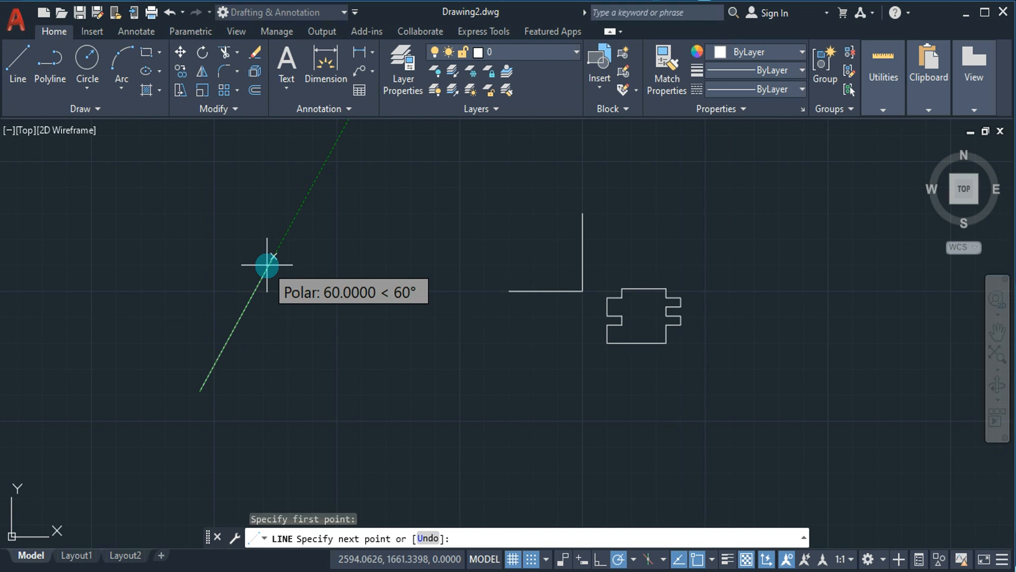
{"action": "key", "text": "Escape"}
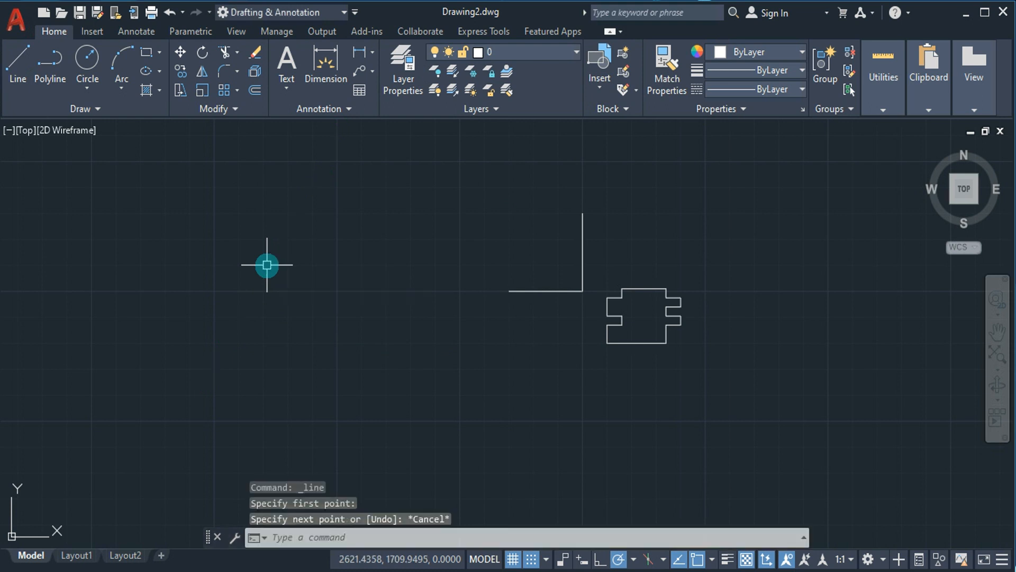
Step: Enable additional angles in the polar tracking settings
{"action": "type", "text": "ds"}
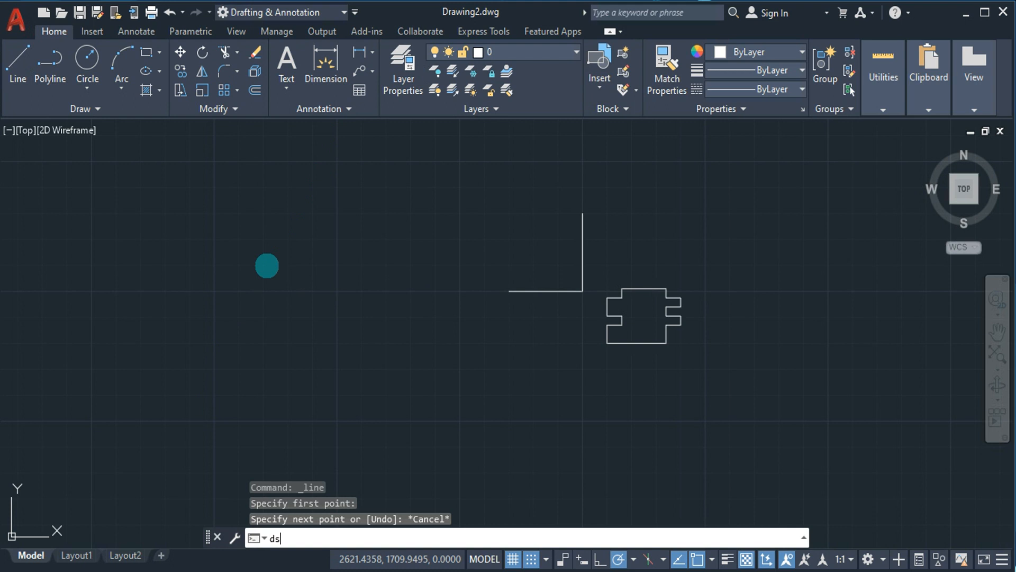
{"action": "key", "text": "Return"}
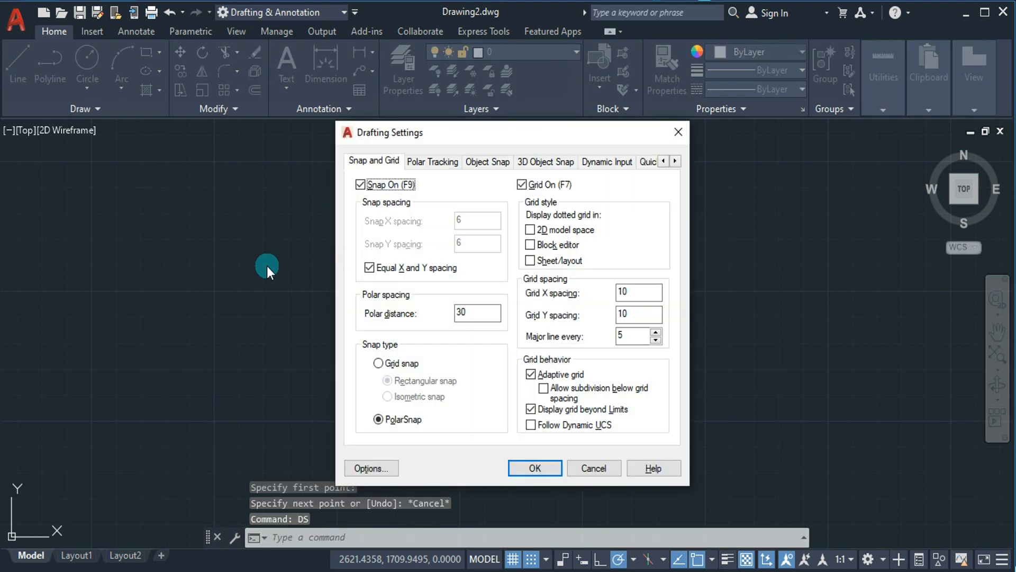
{"action": "left_click", "coordinate": [432, 163]}
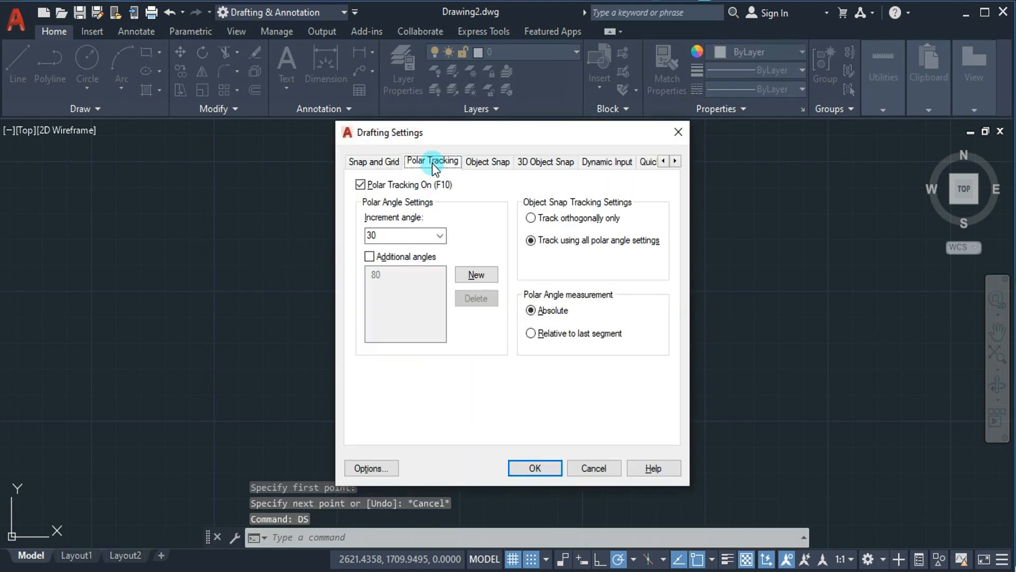
{"action": "left_click", "coordinate": [441, 236]}
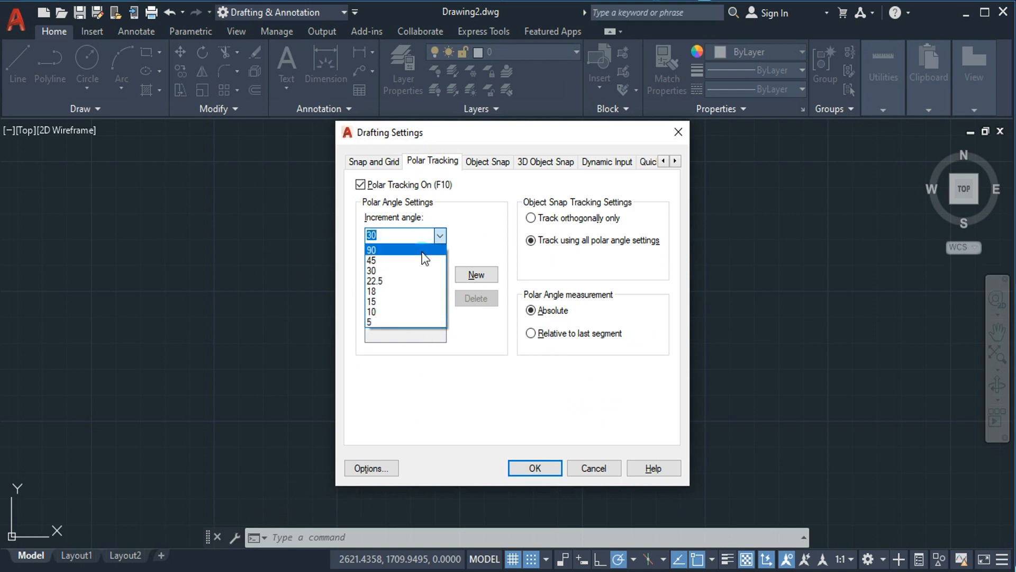
{"action": "left_click", "coordinate": [415, 337]}
{"action": "left_click", "coordinate": [415, 258]}
Step: Add 33 as an additional polar angle, choose absolute angle measurement, and apply the settings
{"action": "left_click", "coordinate": [375, 275]}
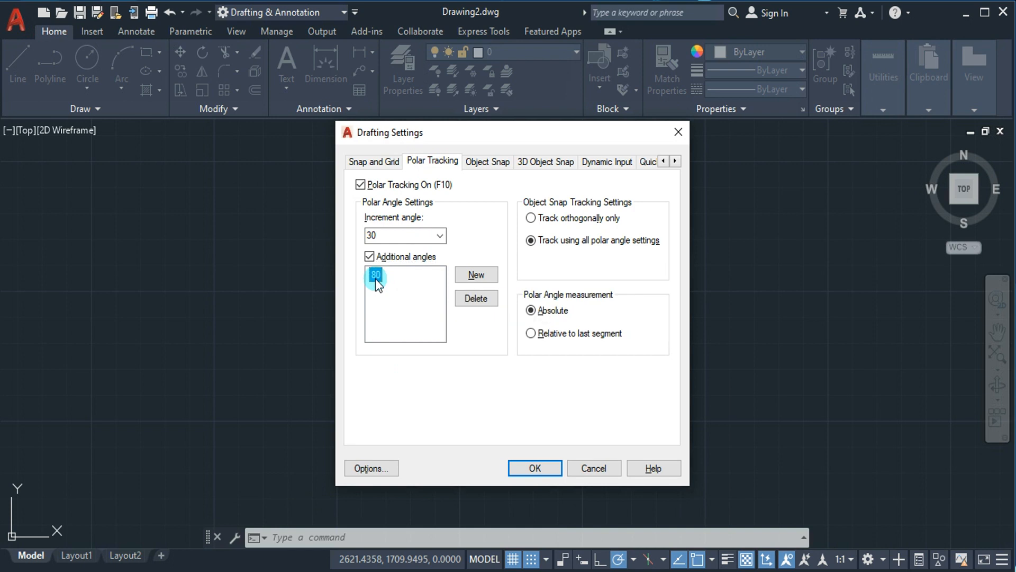
{"action": "left_click", "coordinate": [481, 274]}
{"action": "type", "text": "33"}
{"action": "left_click", "coordinate": [413, 276]}
{"action": "left_click", "coordinate": [392, 288]}
{"action": "left_click", "coordinate": [468, 300]}
{"action": "left_click", "coordinate": [553, 310]}
{"action": "left_click", "coordinate": [516, 464]}
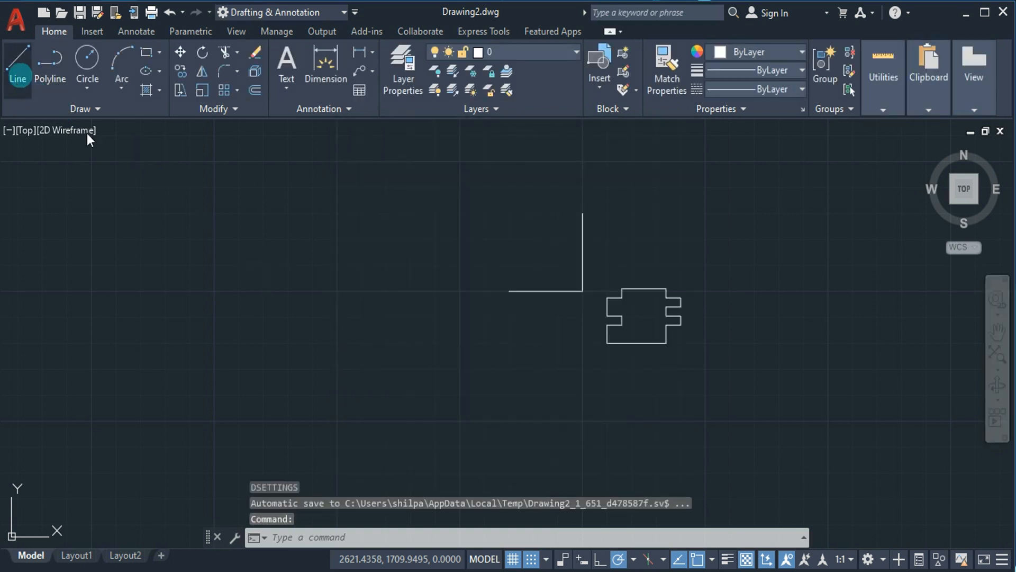
Step: Draw three connected 30-unit line segments at 0°, 60° and 33° in the empty area beside the polyline
{"action": "left_click", "coordinate": [18, 58]}
{"action": "left_click", "coordinate": [228, 337]}
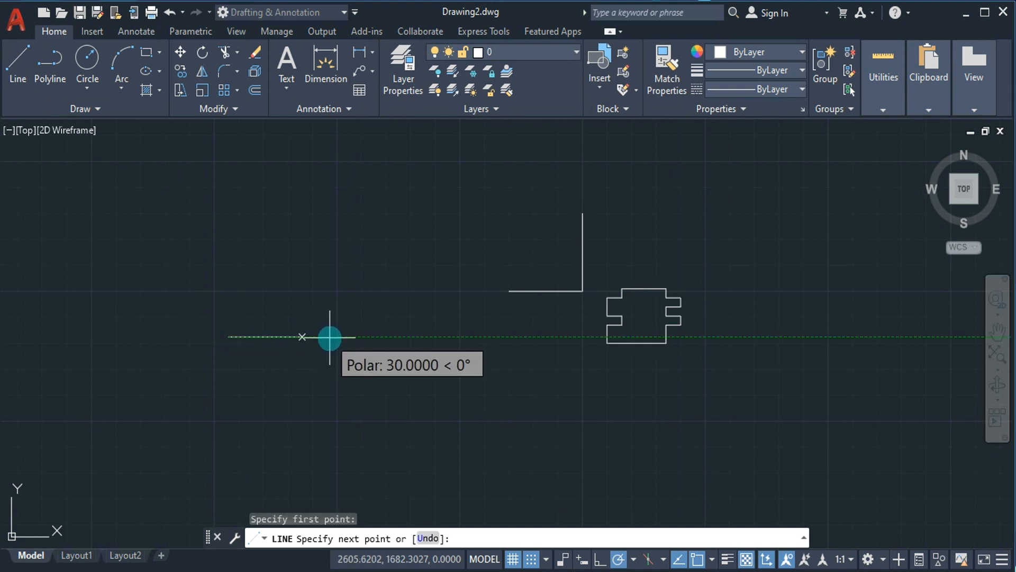
{"action": "left_click", "coordinate": [330, 336]}
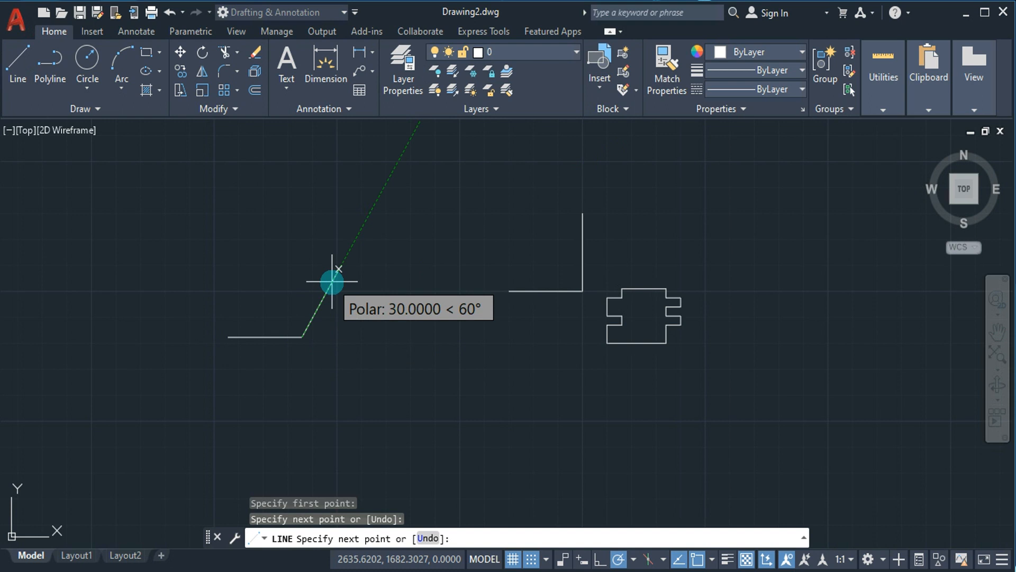
{"action": "left_click", "coordinate": [332, 281]}
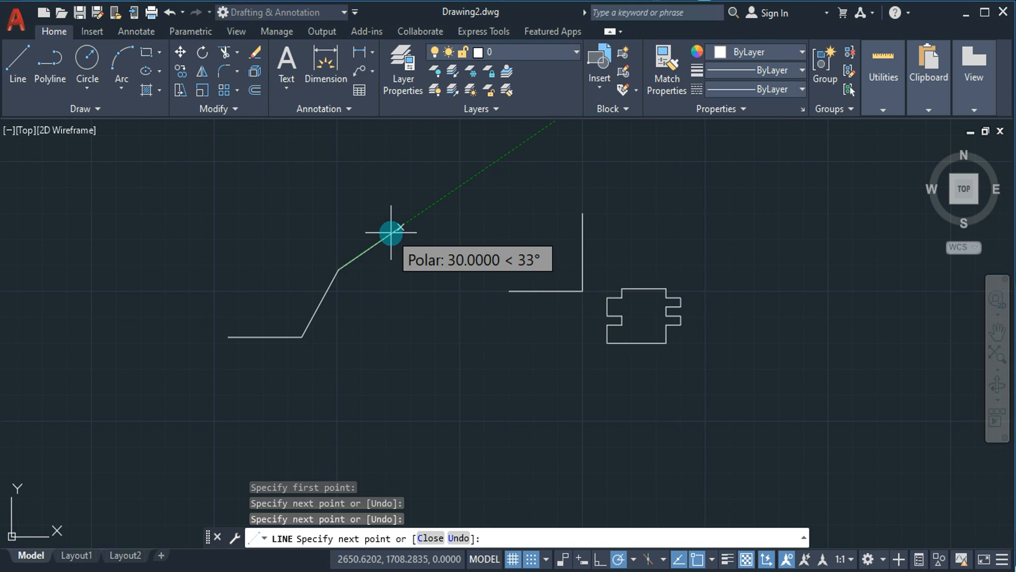
{"action": "left_click", "coordinate": [392, 232]}
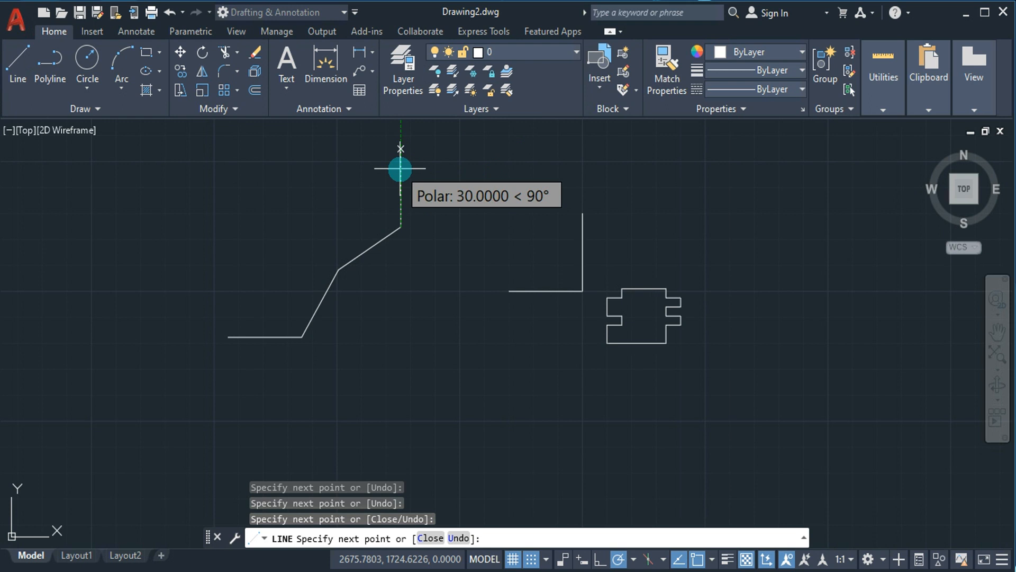
Step: Set the polar angle measurement to relative to last segment in the Drafting Settings and apply it
{"action": "key", "text": "Escape"}
{"action": "type", "text": "ds"}
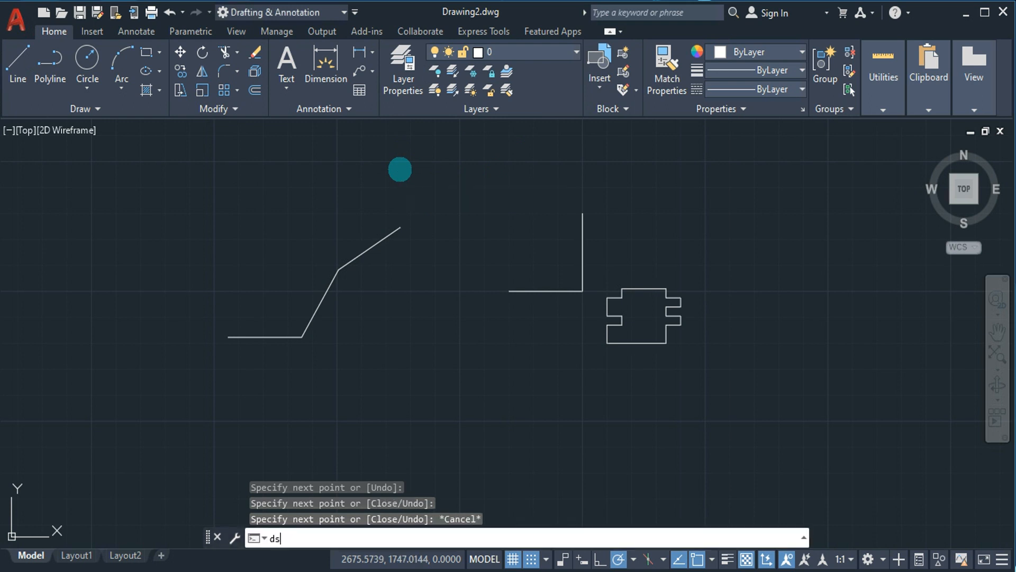
{"action": "key", "text": "Return"}
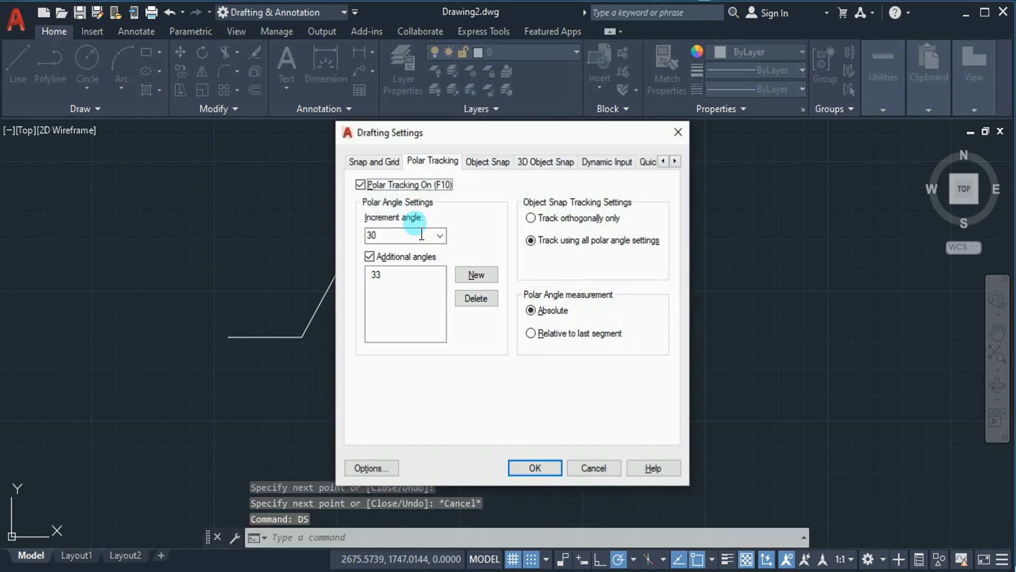
{"action": "left_click", "coordinate": [542, 338]}
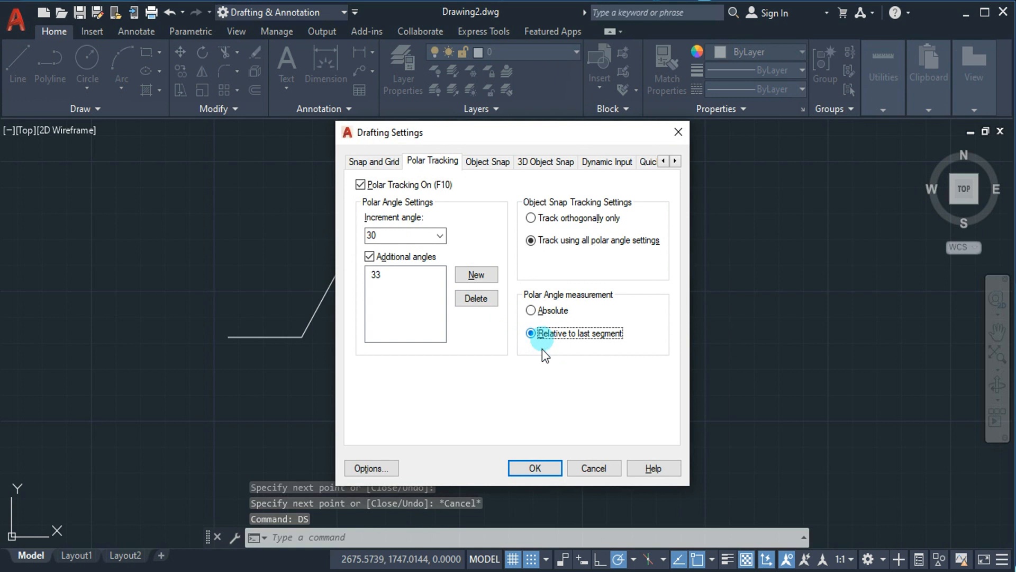
{"action": "left_click", "coordinate": [533, 474]}
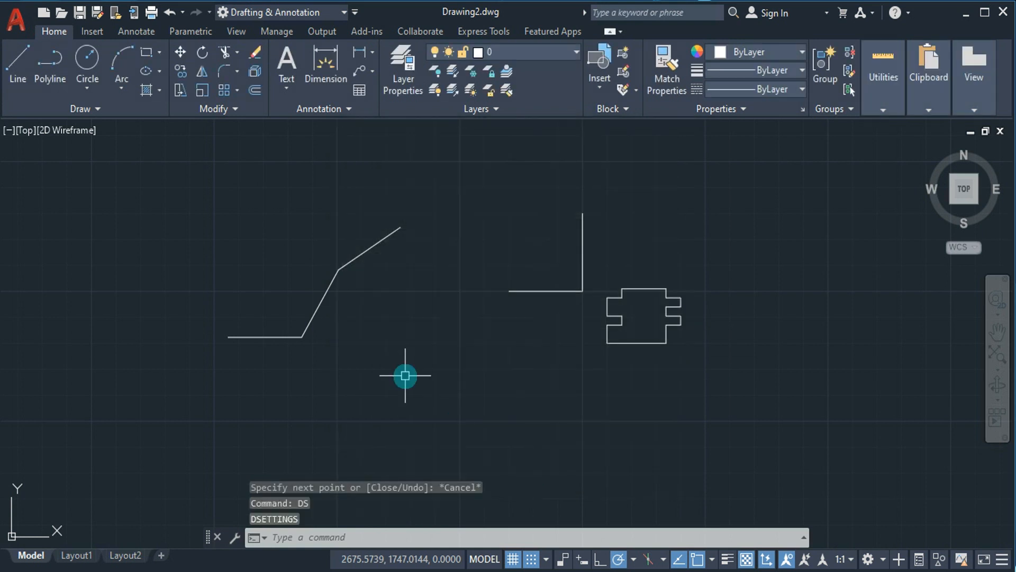
Step: Set the PolarSnap polar distance to 15 in the Drafting Settings and apply it
{"action": "type", "text": "ds"}
{"action": "key", "text": "Return"}
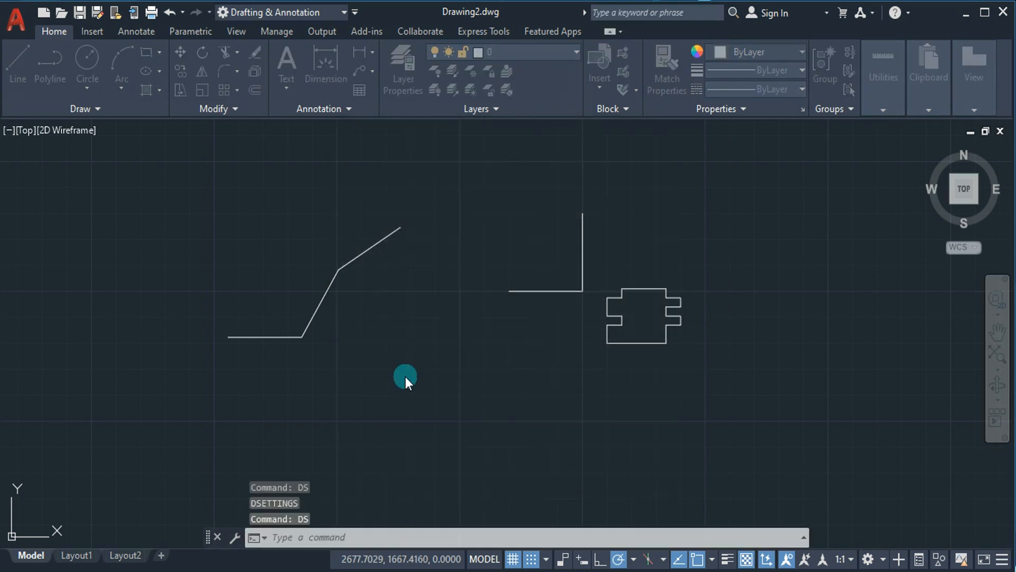
{"action": "left_click", "coordinate": [378, 161]}
{"action": "double_click", "coordinate": [462, 312]}
{"action": "type", "text": "15"}
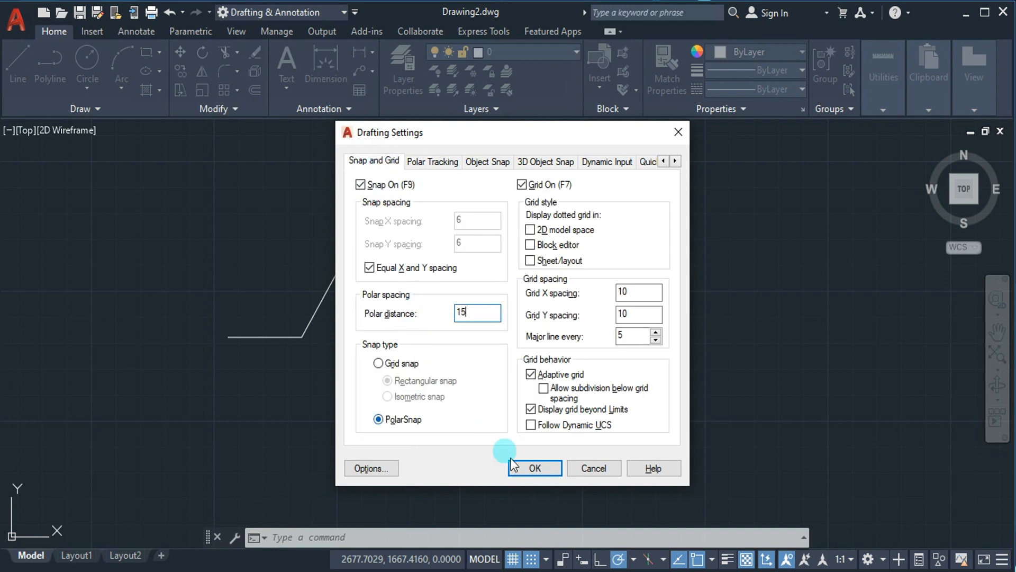
{"action": "left_click", "coordinate": [521, 469]}
Step: Draw a 45-unit horizontal line and a connected 15-unit segment at 60° below the existing lines, and end the command
{"action": "left_click", "coordinate": [24, 68]}
{"action": "left_click", "coordinate": [305, 414]}
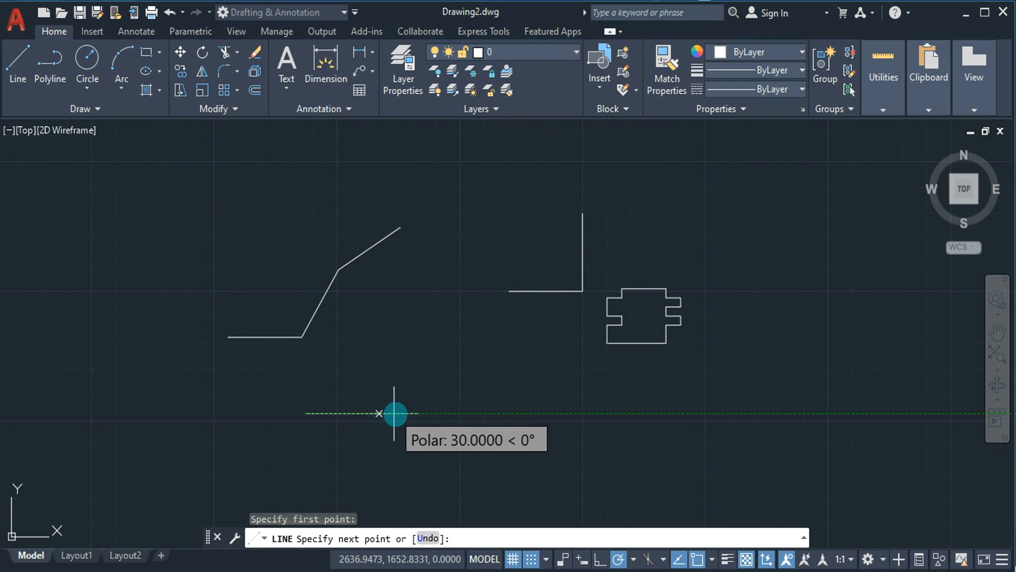
{"action": "left_click", "coordinate": [416, 414]}
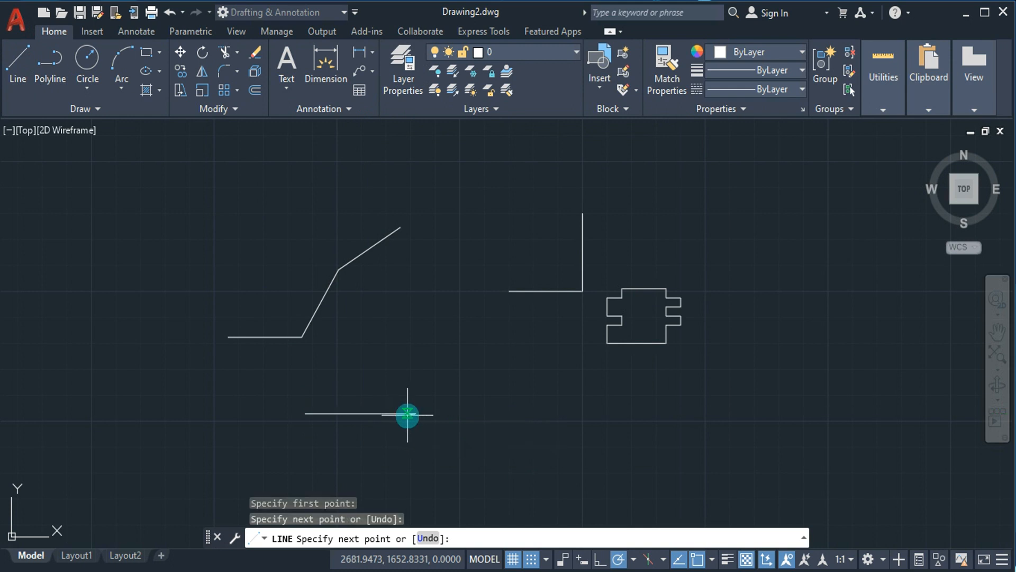
{"action": "left_click", "coordinate": [444, 365]}
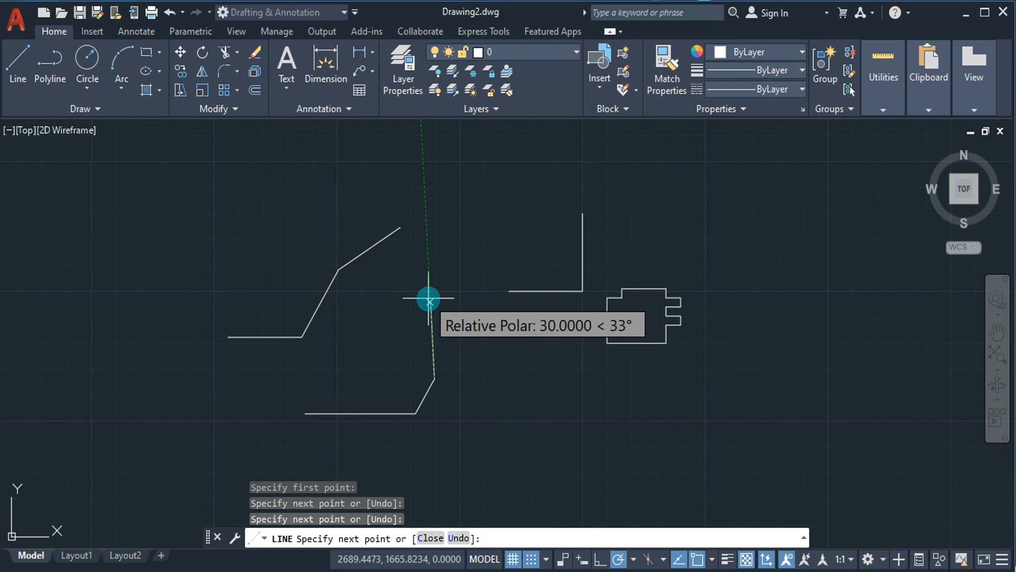
{"action": "key", "text": "Escape"}
Step: Change the snap type to grid snap with the isometric snap style in the Drafting Settings
{"action": "type", "text": "ds"}
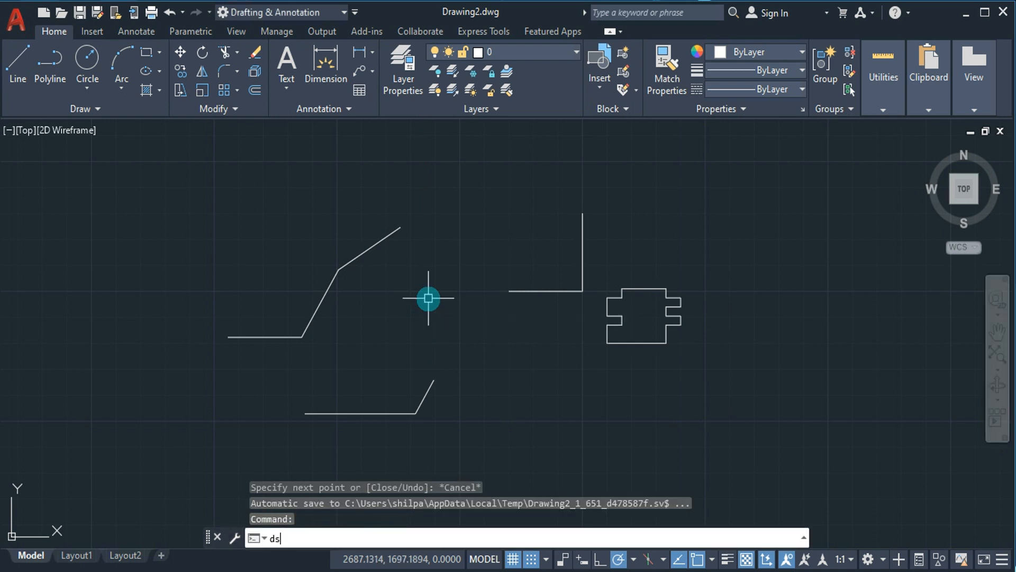
{"action": "key", "text": "Return"}
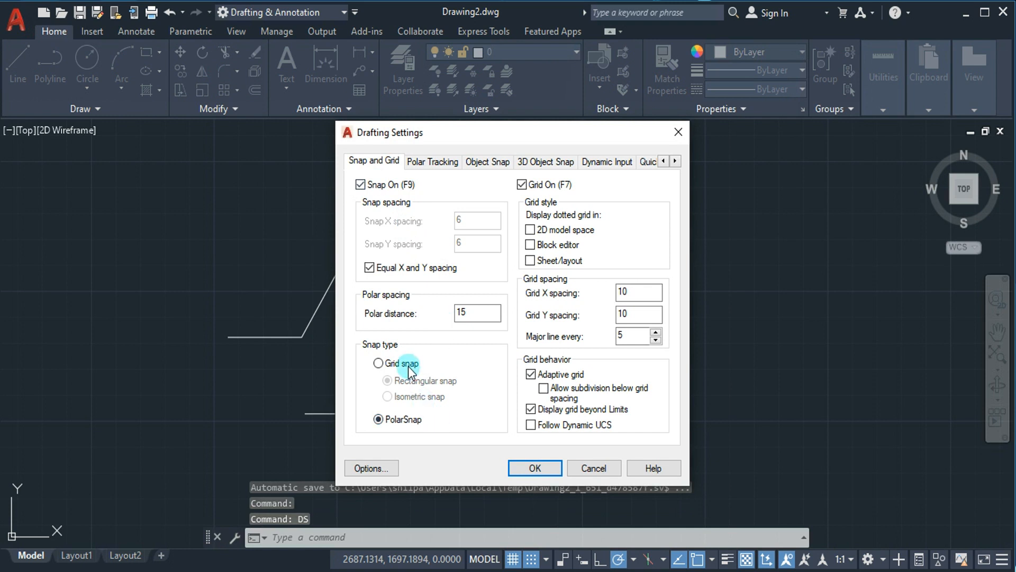
{"action": "left_click", "coordinate": [409, 364]}
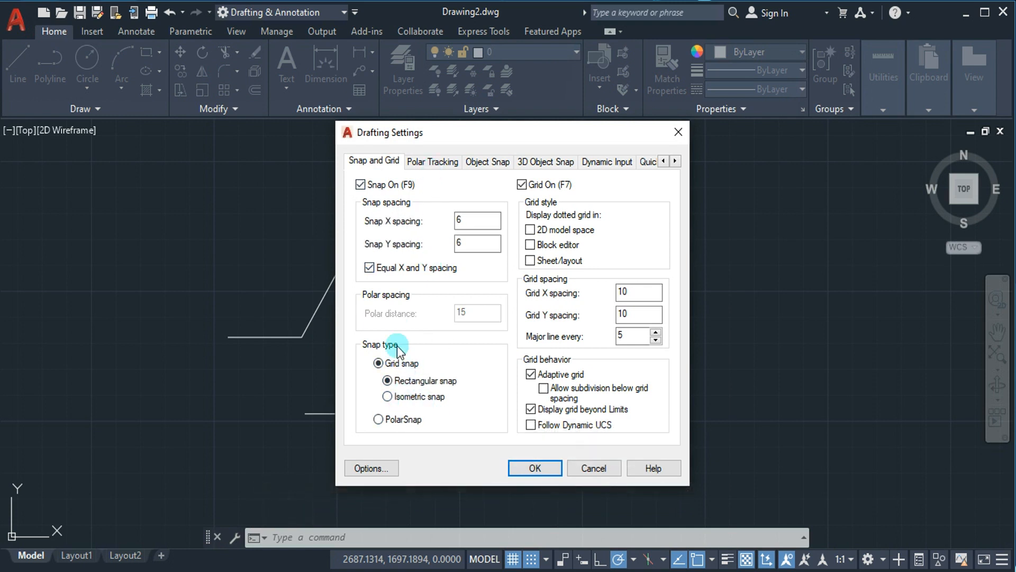
{"action": "left_click", "coordinate": [388, 396]}
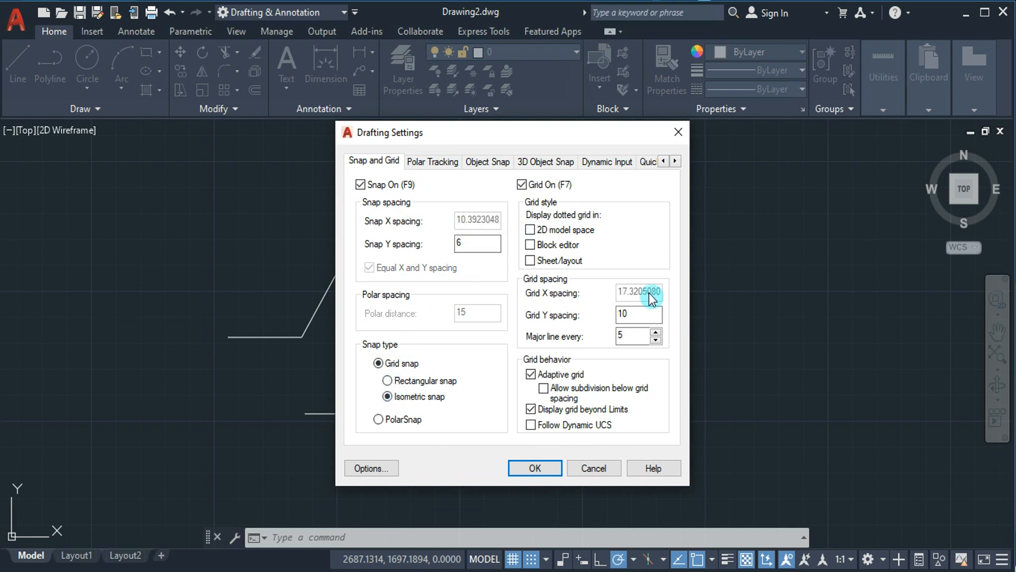
Step: Turn off polar tracking and its additional angles, and choose 30 as the increment angle
{"action": "left_click", "coordinate": [427, 162]}
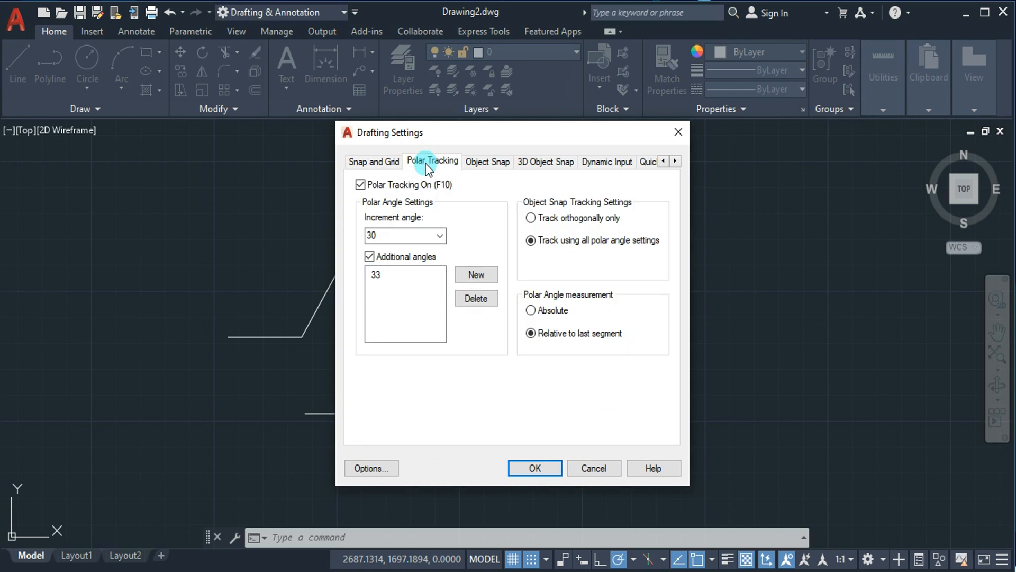
{"action": "left_click", "coordinate": [539, 217]}
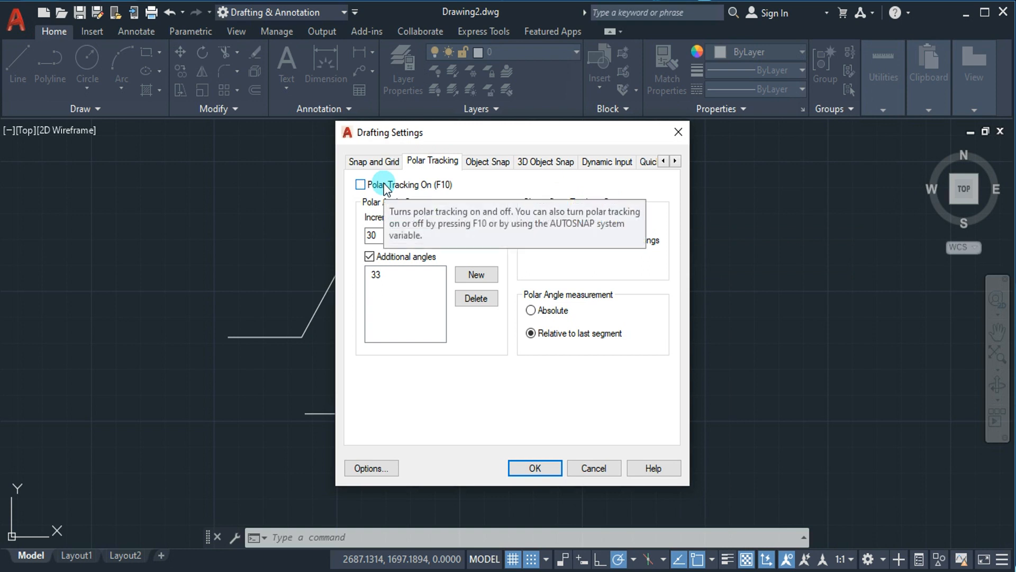
{"action": "left_click", "coordinate": [408, 259]}
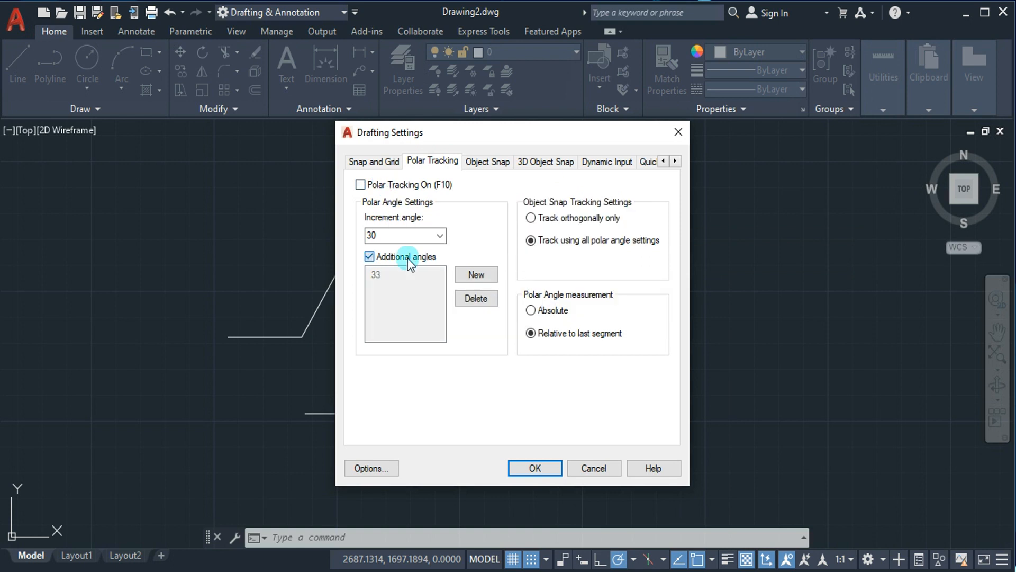
{"action": "left_click", "coordinate": [408, 259]}
{"action": "left_click", "coordinate": [445, 236]}
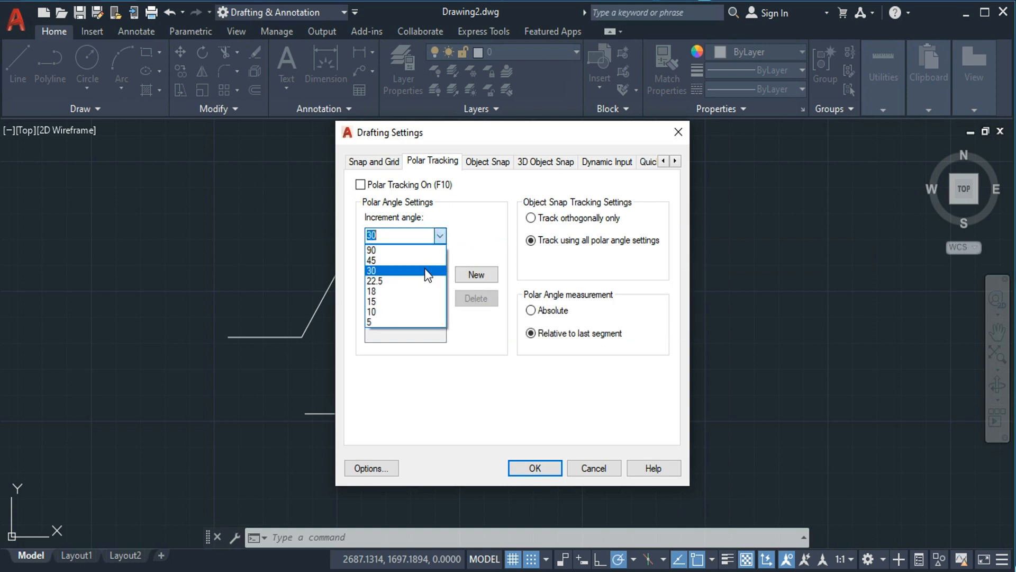
{"action": "left_click", "coordinate": [424, 268]}
Step: Select isometric snap again, recheck the polar tracking settings, and apply the drafting settings
{"action": "left_click", "coordinate": [390, 161]}
{"action": "left_click", "coordinate": [386, 396]}
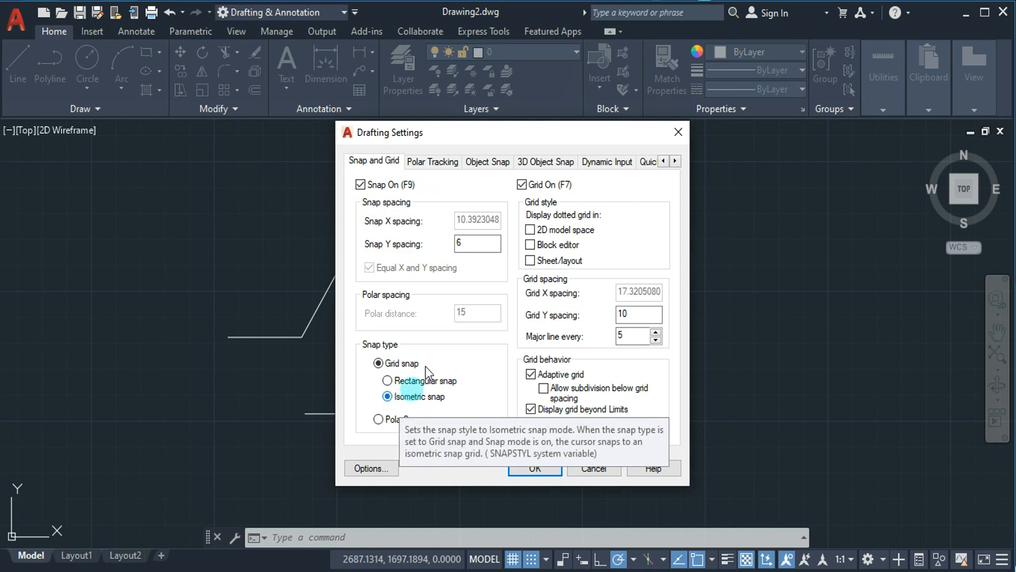
{"action": "left_click", "coordinate": [436, 164]}
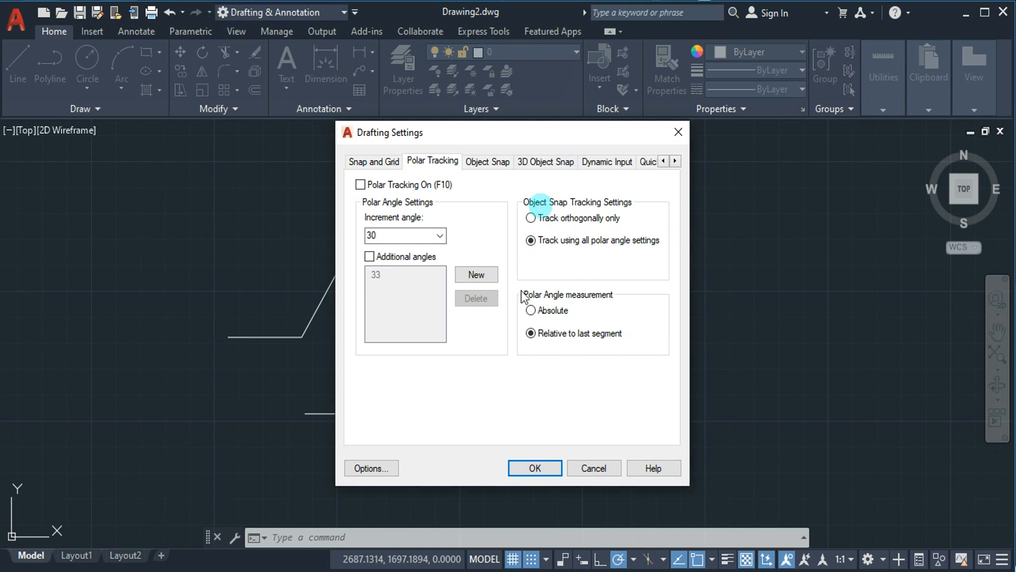
{"action": "left_click", "coordinate": [524, 466]}
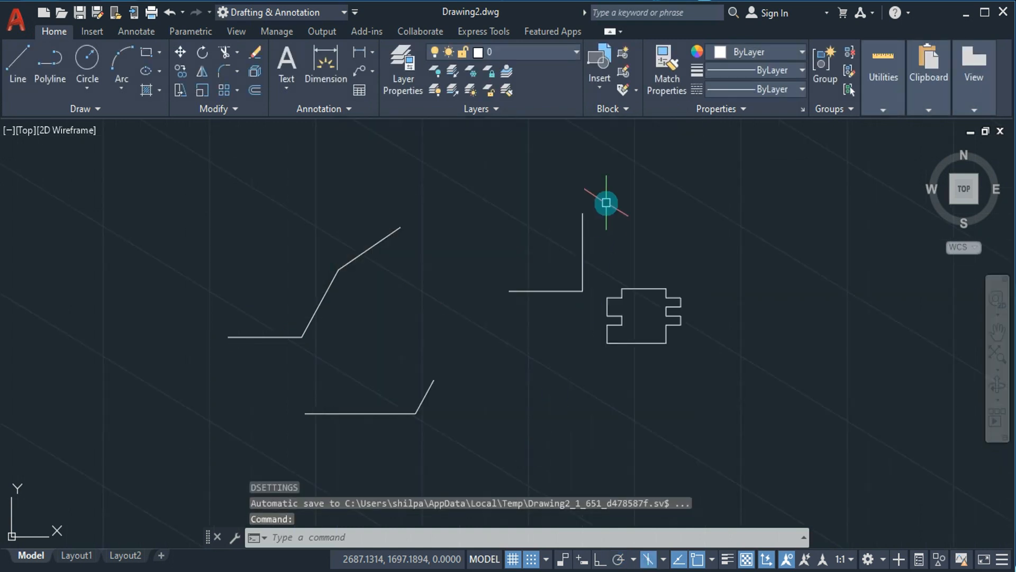
Step: Erase all objects from the drawing
{"action": "key", "text": "ctrl+a"}
{"action": "key", "text": "Delete"}
{"action": "scroll", "coordinate": [606, 202], "scroll_direction": "up", "scroll_amount": 8}
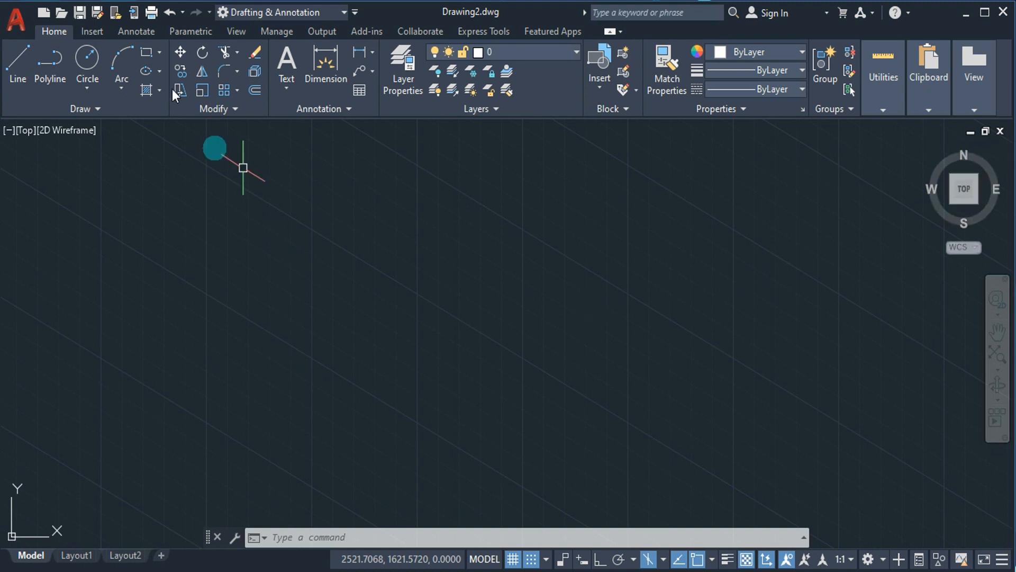
Step: With Ortho on, draw a 36 by 30-unit parallelogram on the left isoplane, running its last side 48 units upward
{"action": "left_click", "coordinate": [17, 61]}
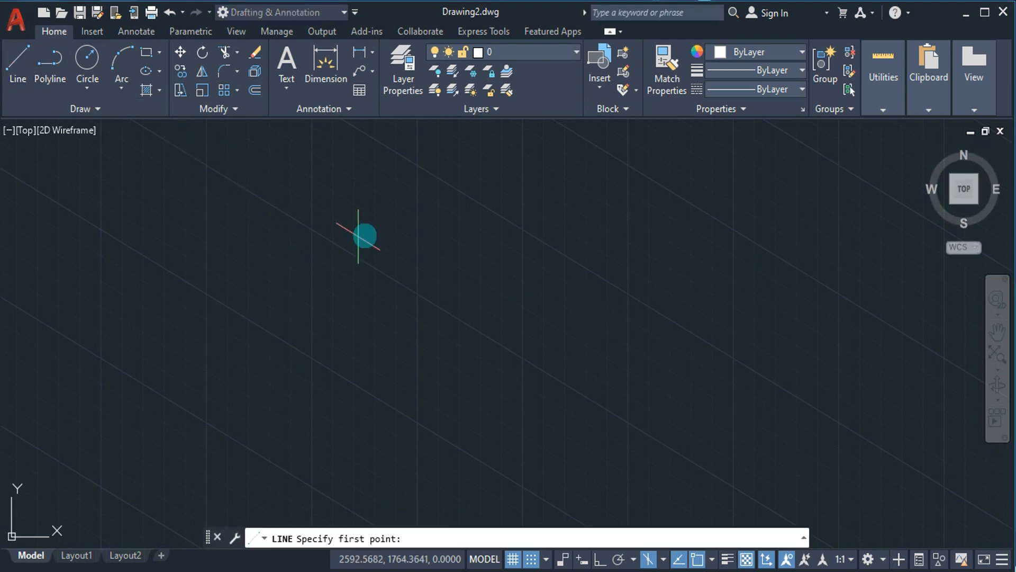
{"action": "left_click", "coordinate": [597, 560]}
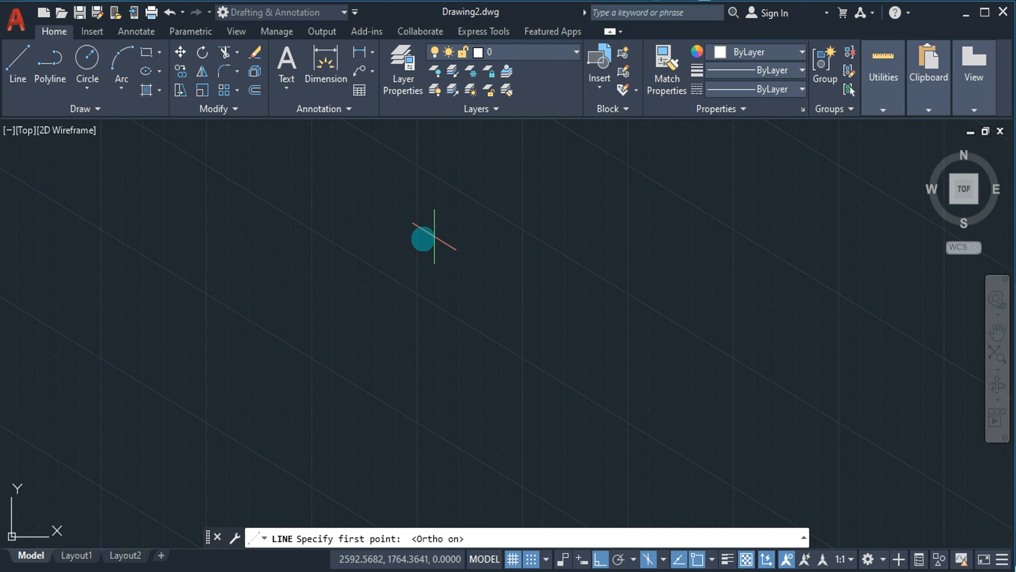
{"action": "left_click", "coordinate": [446, 243]}
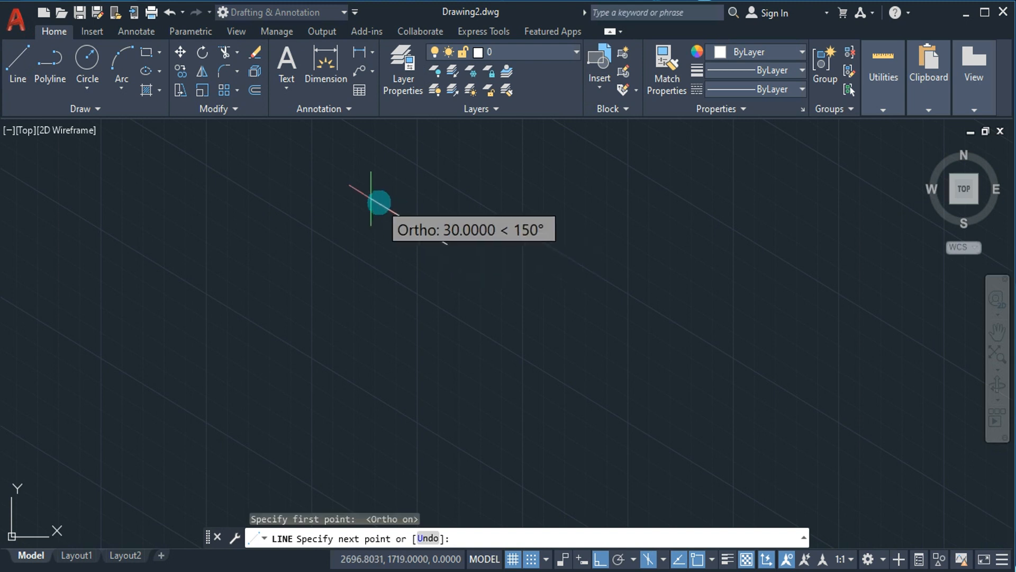
{"action": "left_click", "coordinate": [372, 198]}
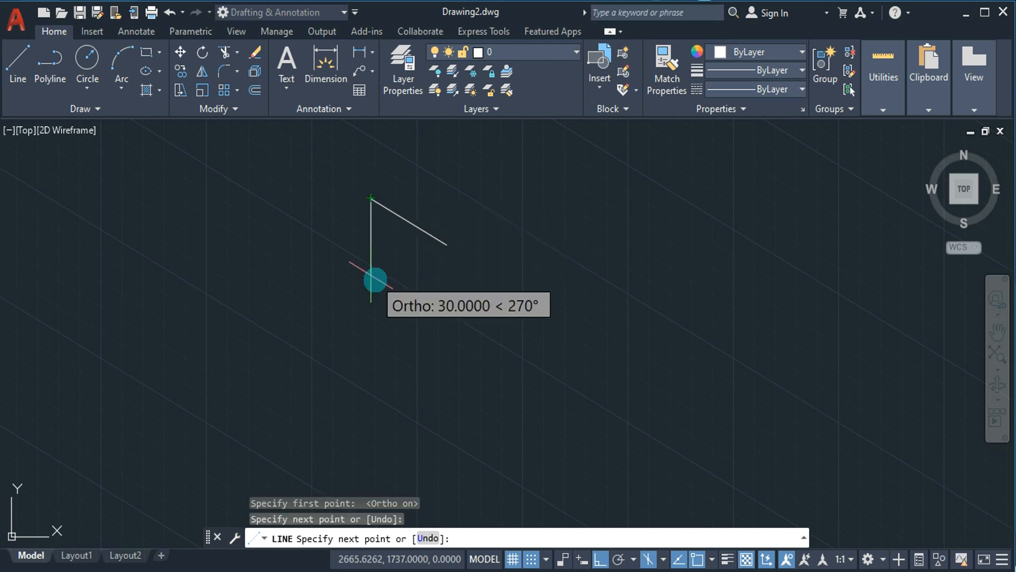
{"action": "left_click", "coordinate": [372, 278]}
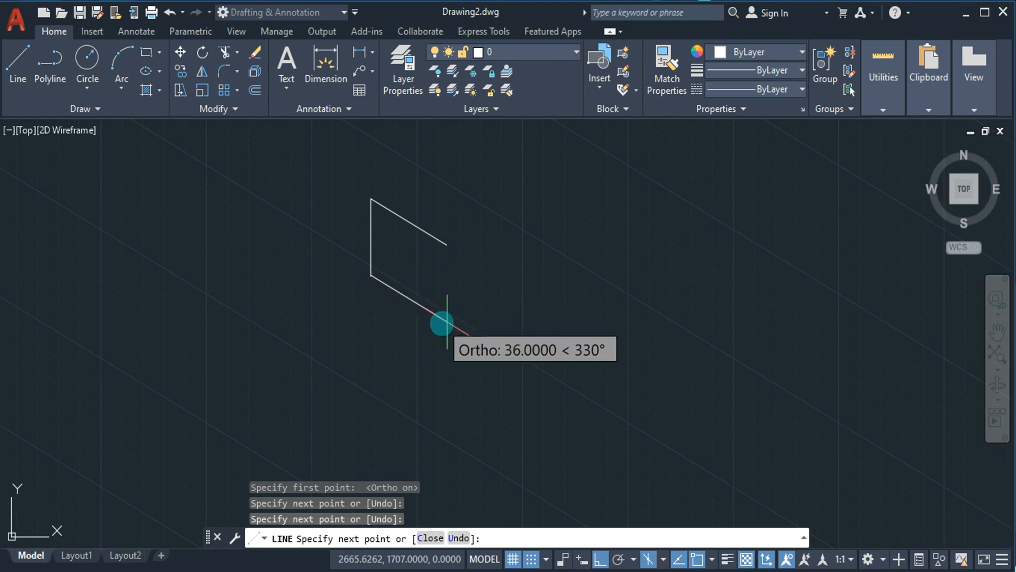
{"action": "left_click", "coordinate": [448, 320]}
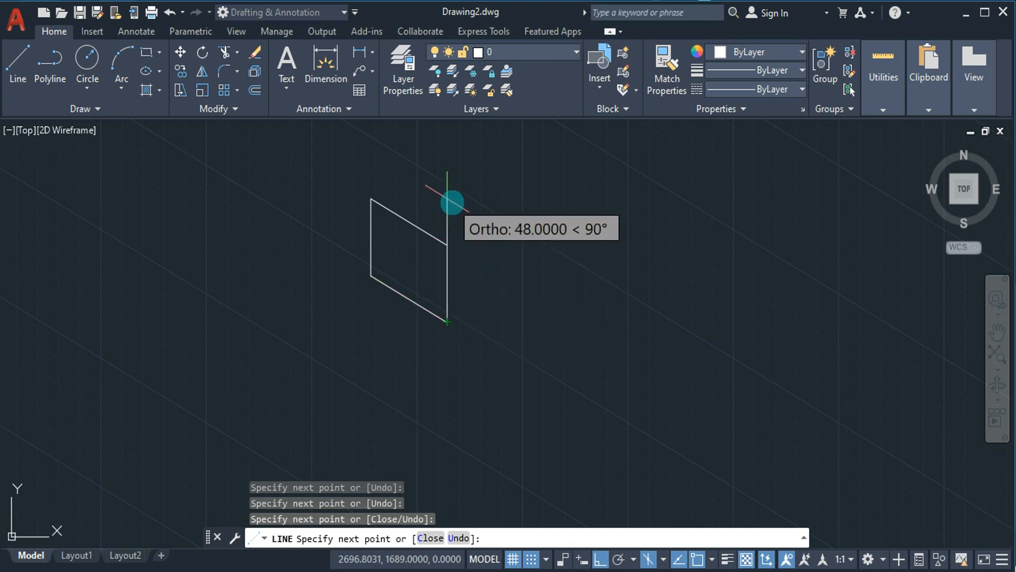
{"action": "left_click", "coordinate": [447, 199]}
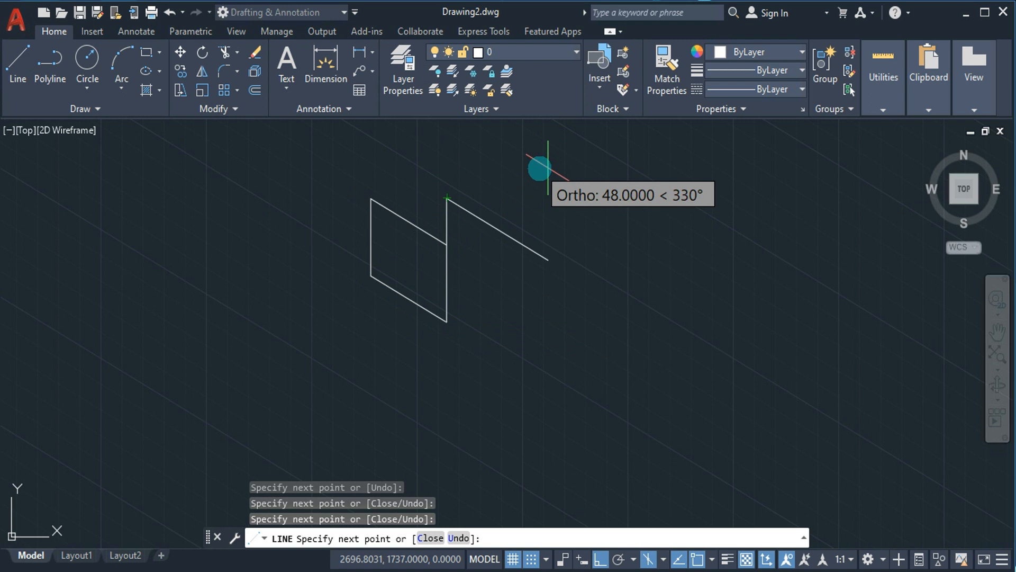
Step: Switch to the top isoplane and continue the line into a closed 36 by 30-unit parallelogram from the raised endpoint
{"action": "key", "text": "F5"}
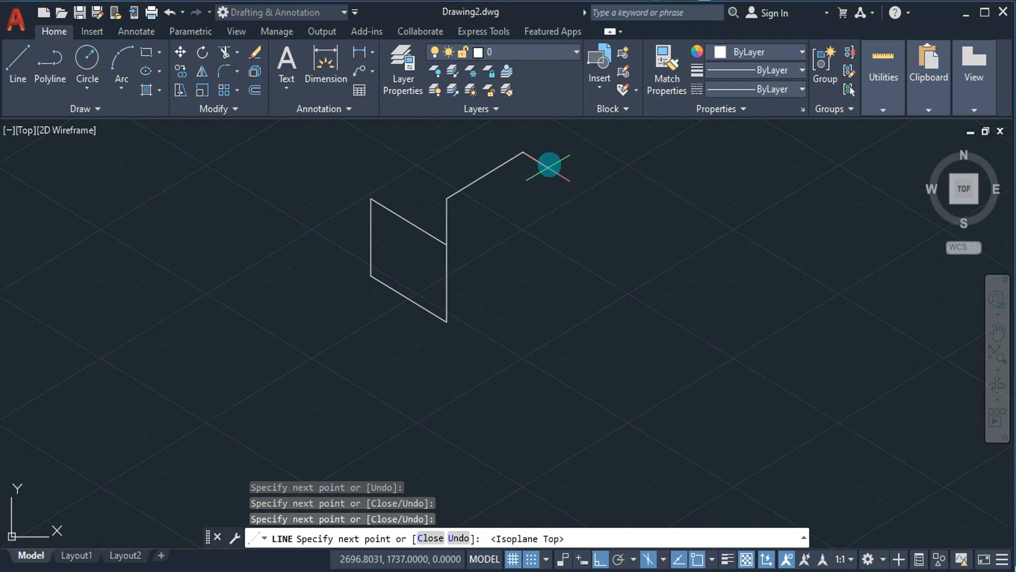
{"action": "left_click", "coordinate": [580, 199]}
{"action": "left_click", "coordinate": [519, 245]}
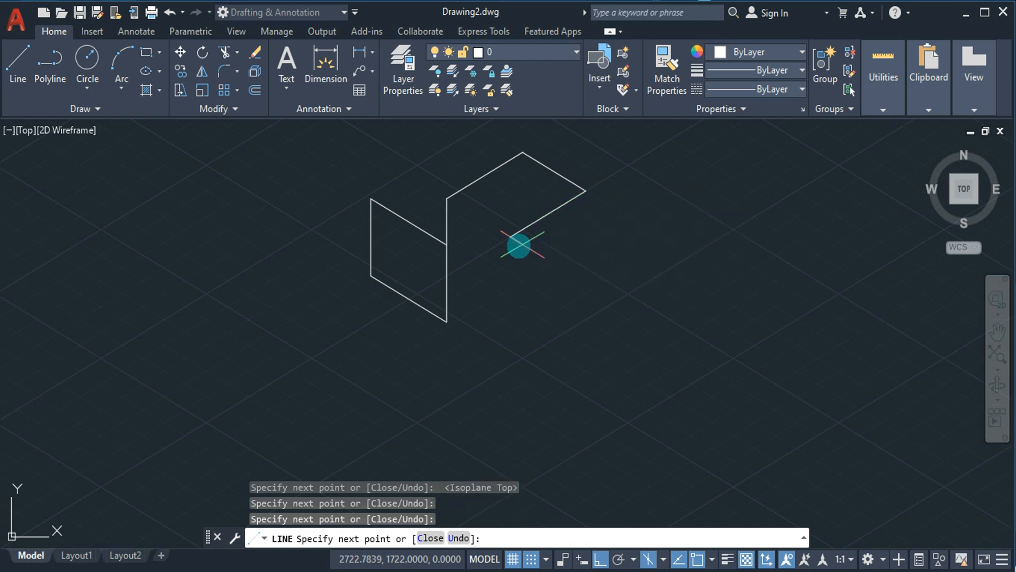
{"action": "left_click", "coordinate": [446, 199]}
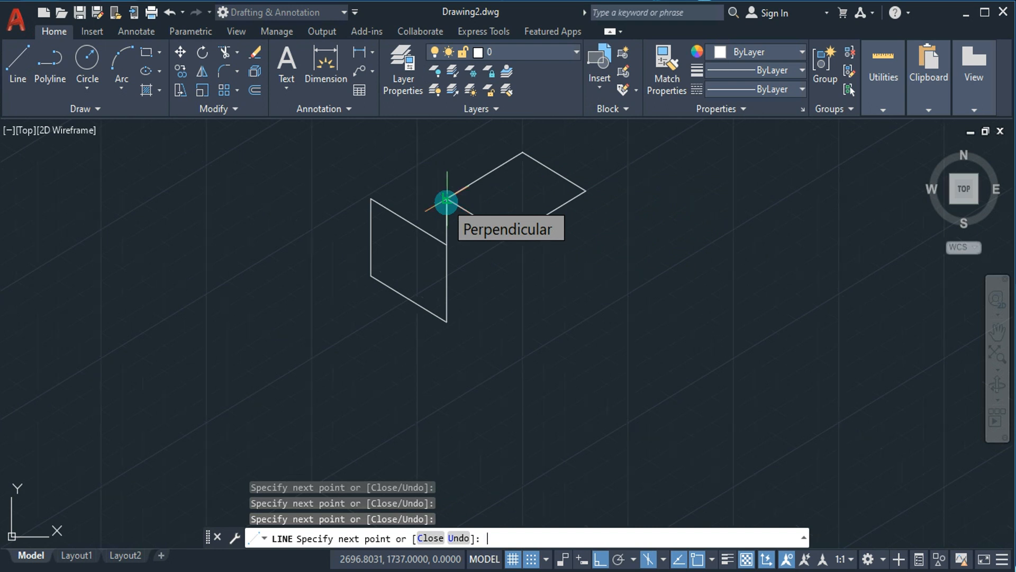
Step: Switch to the right isoplane and draw a new line 42 units downward, continuing it up along the 30° axis
{"action": "key", "text": "F5"}
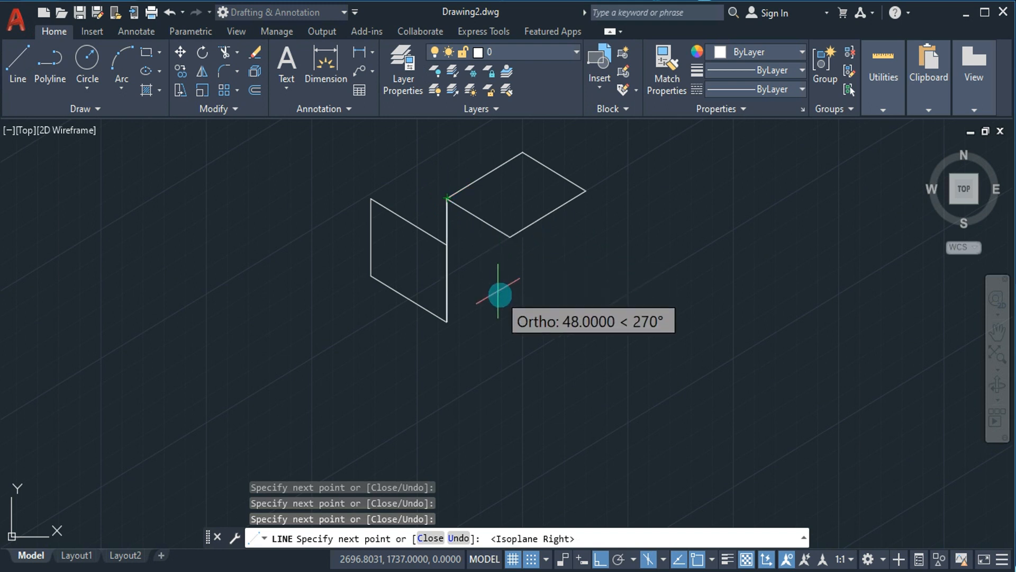
{"action": "key", "text": "Return"}
{"action": "key", "text": "Return"}
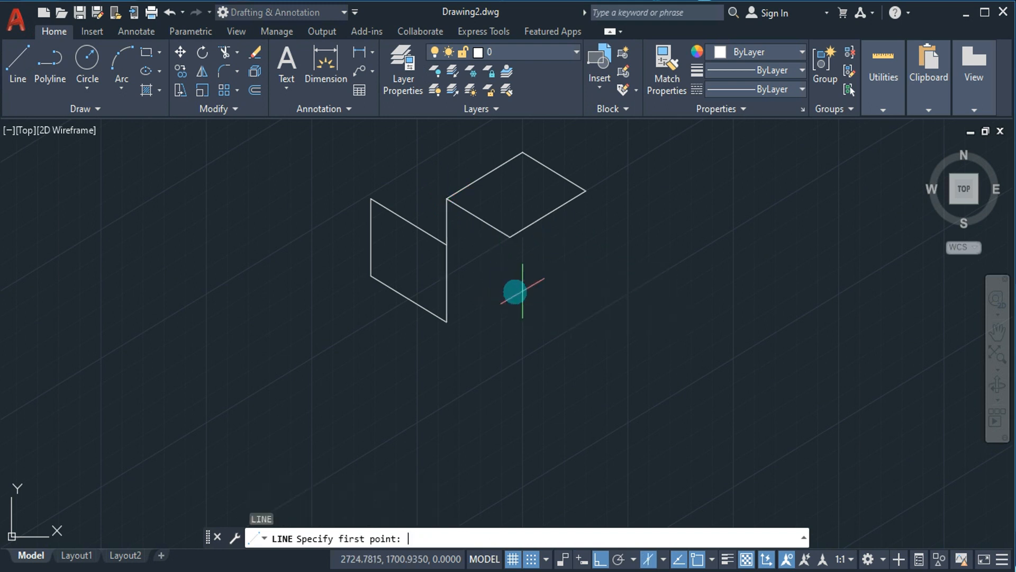
{"action": "left_click", "coordinate": [612, 252]}
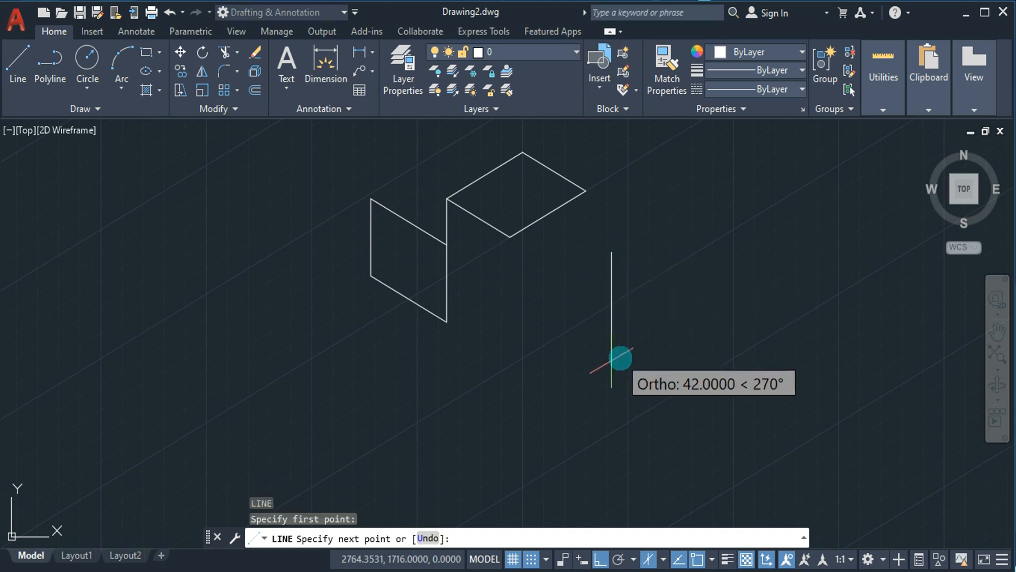
{"action": "left_click", "coordinate": [611, 360]}
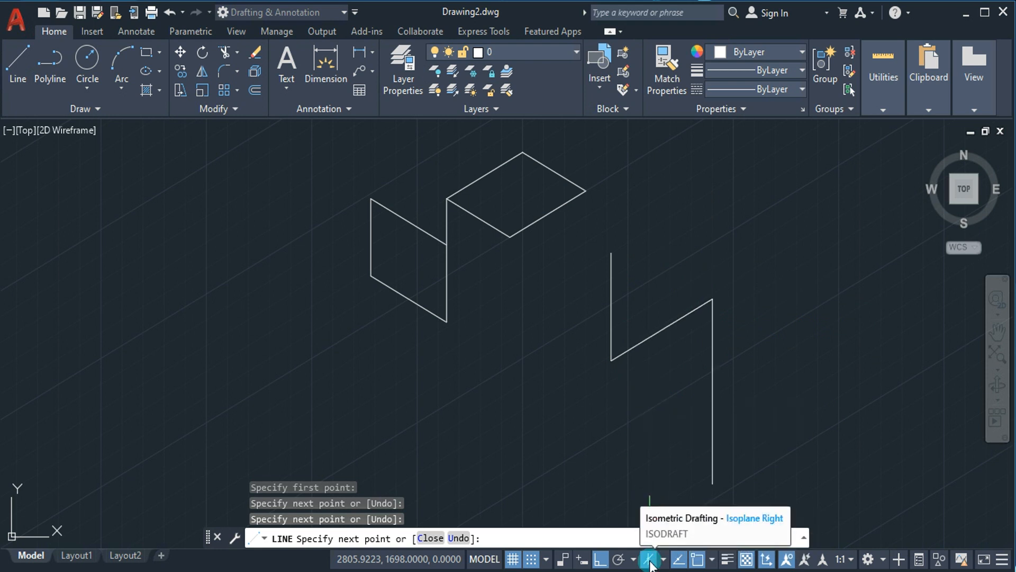
Step: Select the left isoplane, add a downward segment to the line, and undo that segment
{"action": "left_click", "coordinate": [663, 560]}
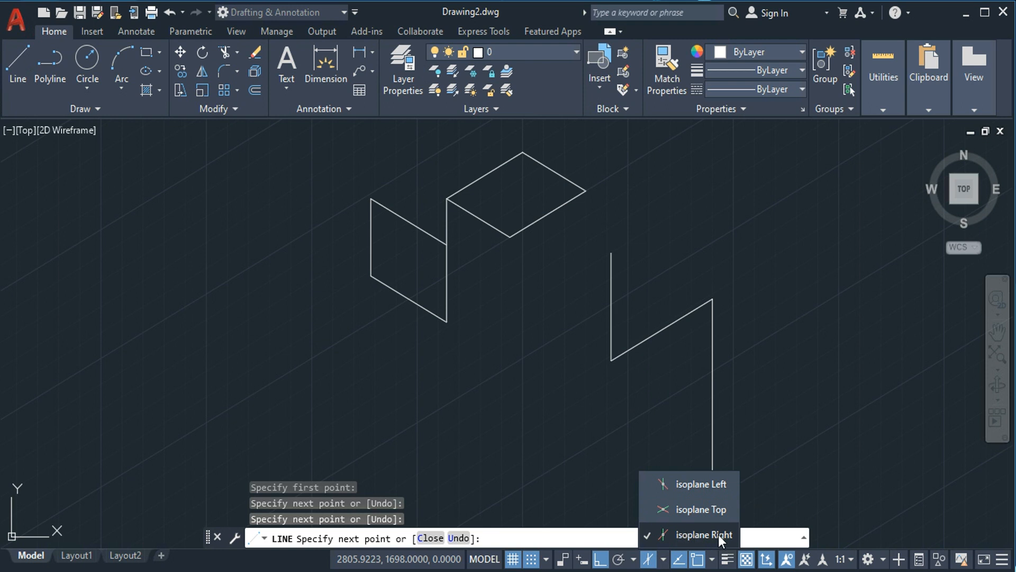
{"action": "left_click", "coordinate": [776, 335]}
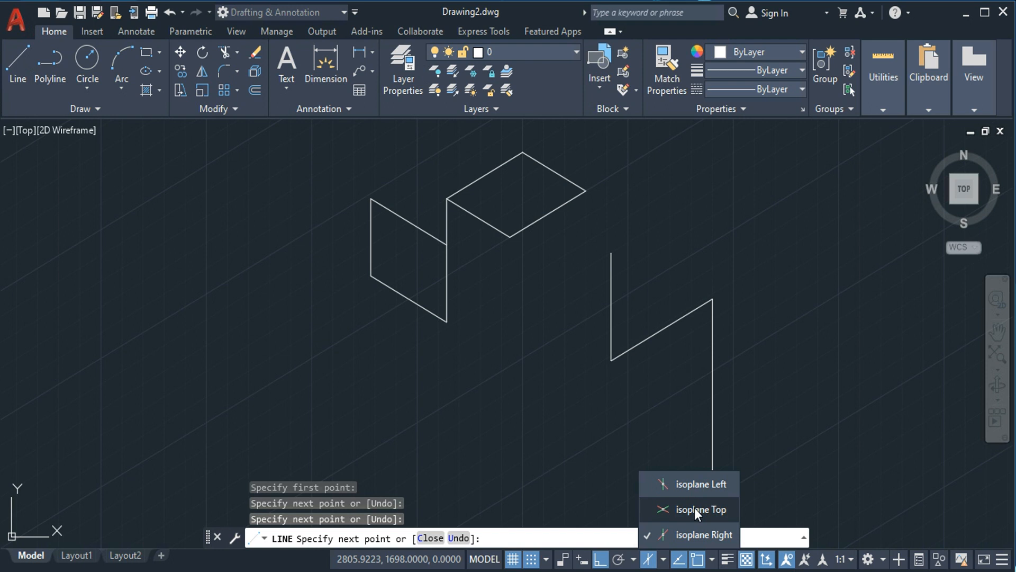
{"action": "left_click", "coordinate": [694, 488]}
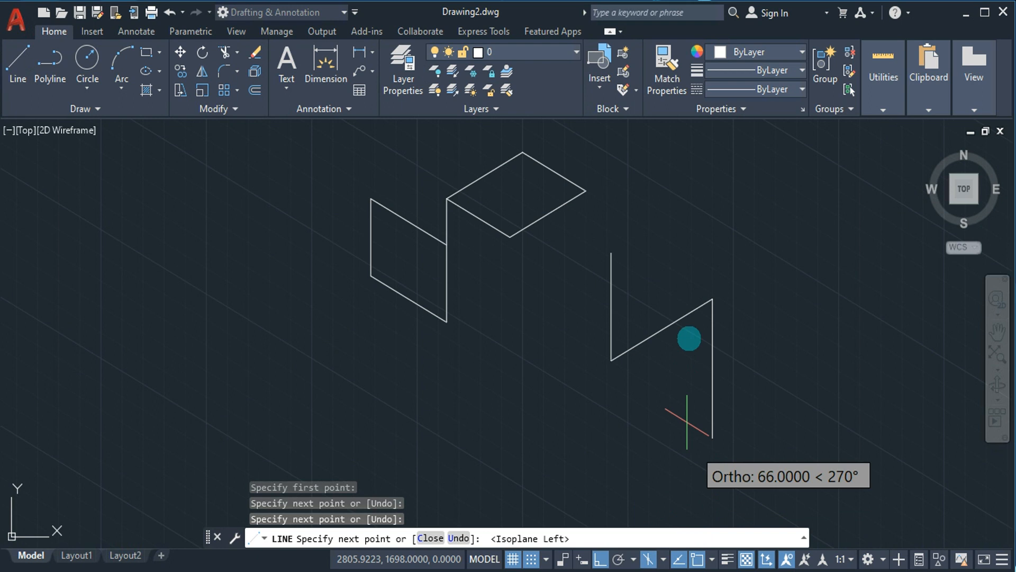
{"action": "left_click", "coordinate": [682, 364]}
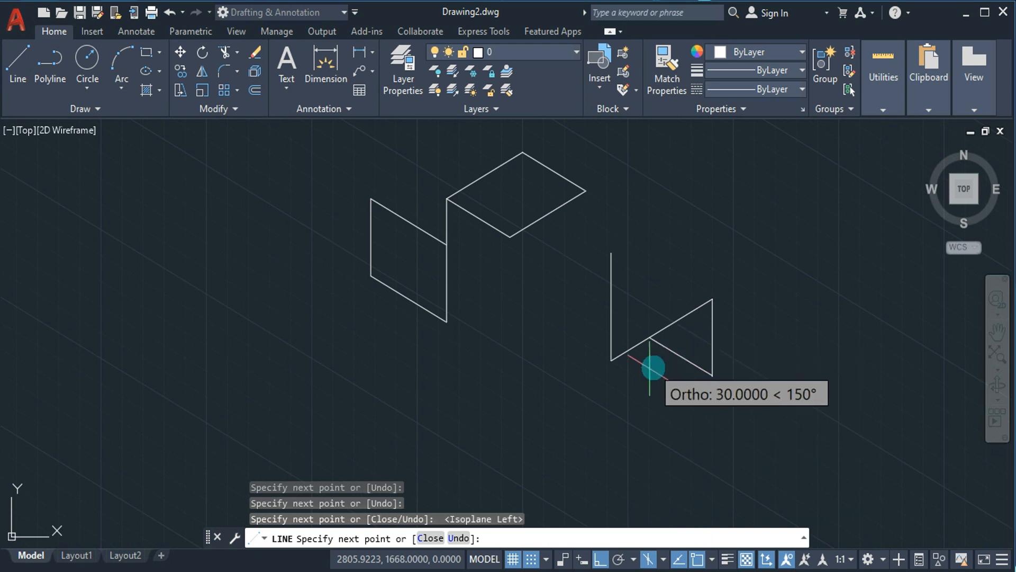
{"action": "key", "text": "ctrl+z"}
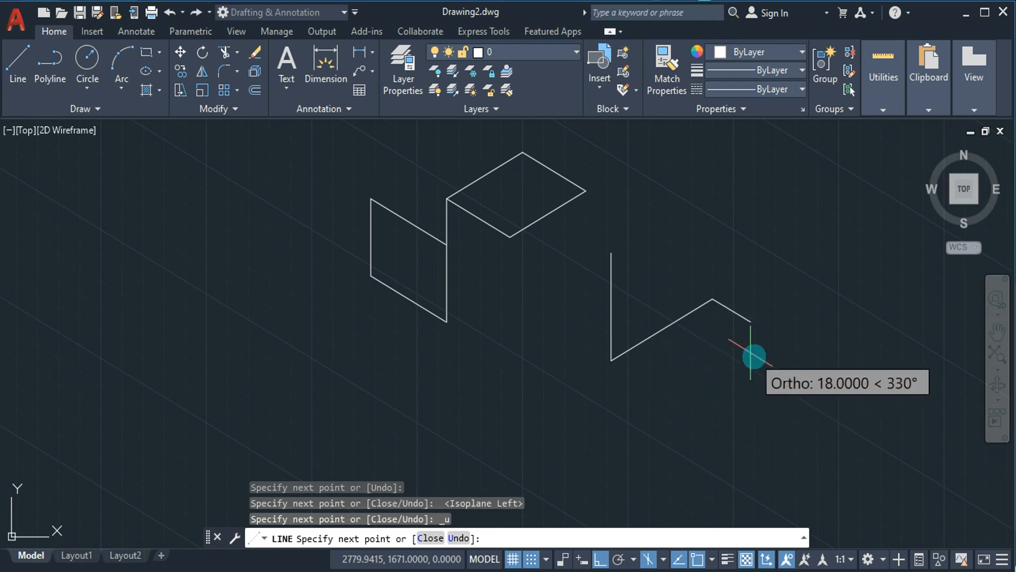
Step: Cycle repeatedly through the top, right and left isoplanes, ending on the right isoplane
{"action": "key", "text": "F5"}
{"action": "key", "text": "F5"}
{"action": "key", "text": "F5"}
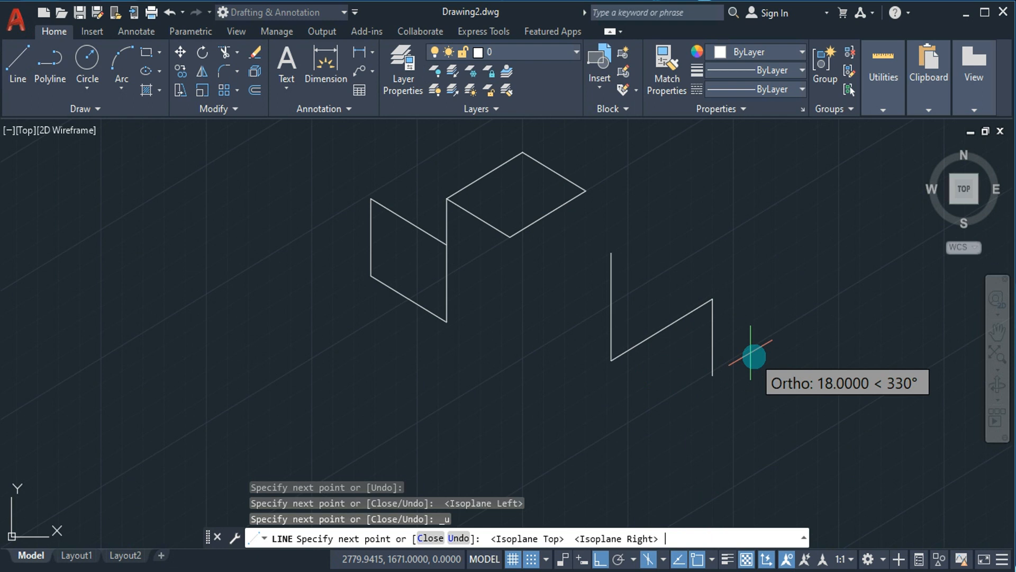
{"action": "key", "text": "F5"}
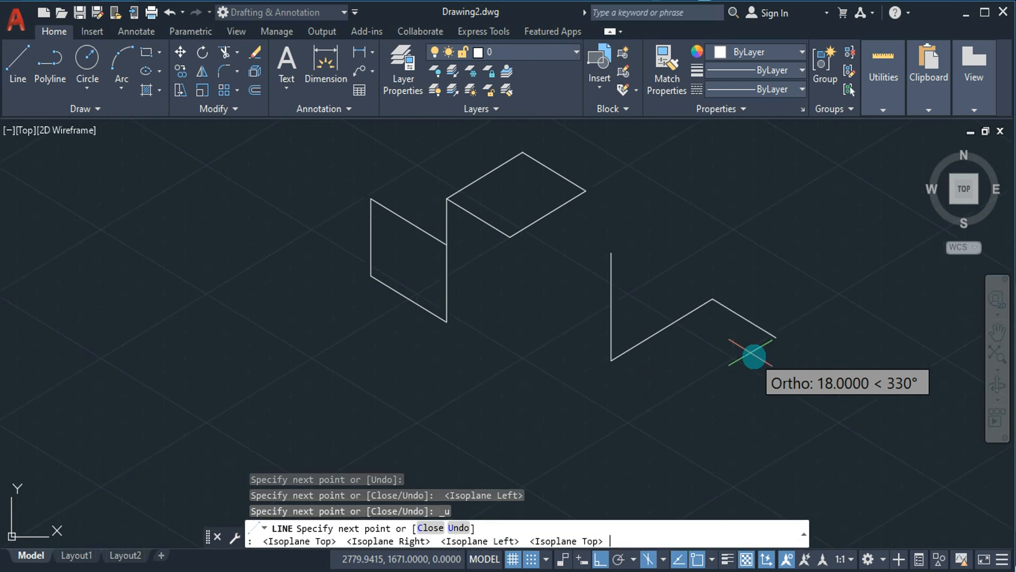
{"action": "key", "text": "F5"}
{"action": "key", "text": "F5"}
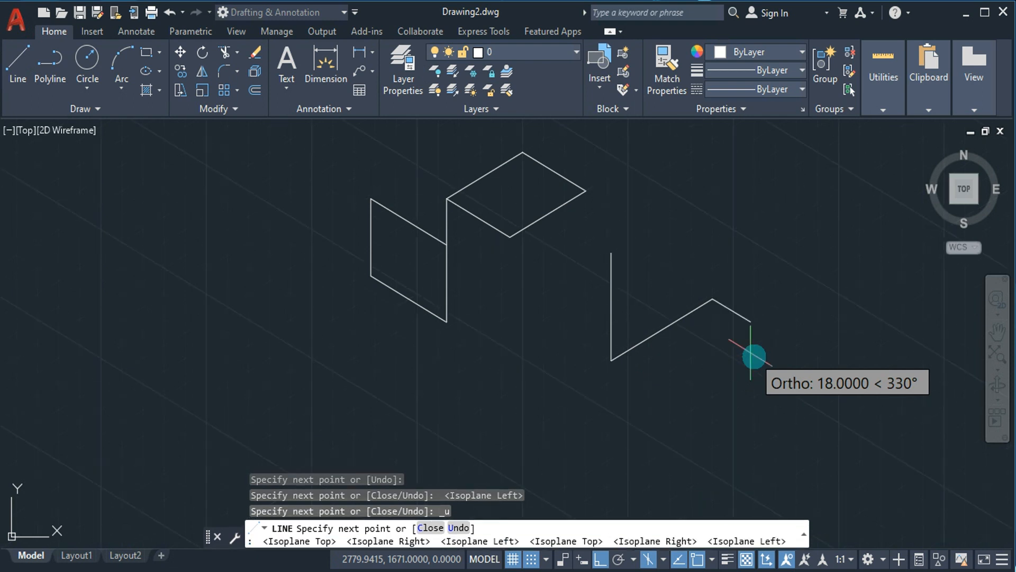
{"action": "key", "text": "F5"}
{"action": "key", "text": "F5"}
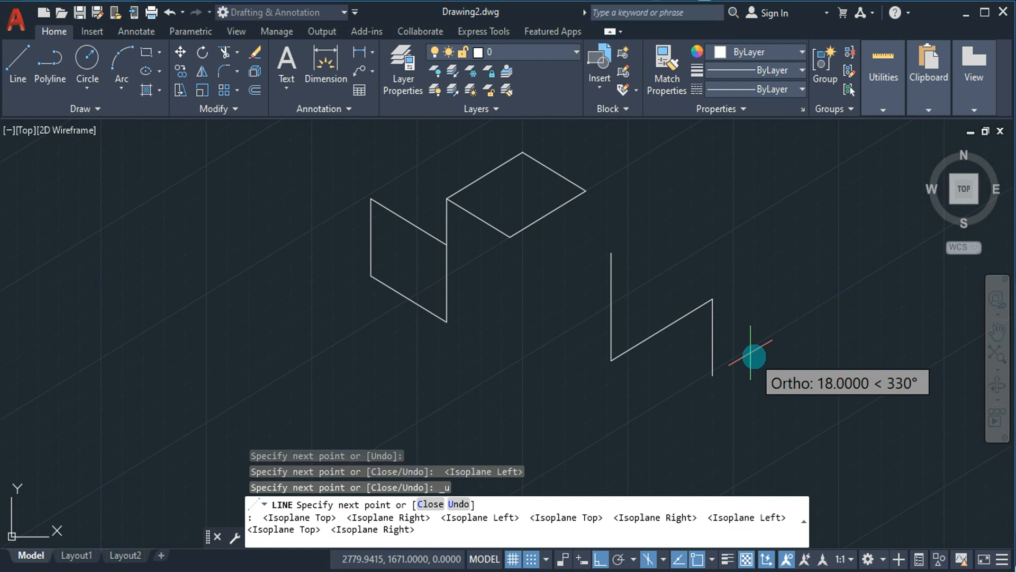
Step: End the line and erase all objects from the drawing
{"action": "key", "text": "Escape"}
{"action": "key", "text": "ctrl+a"}
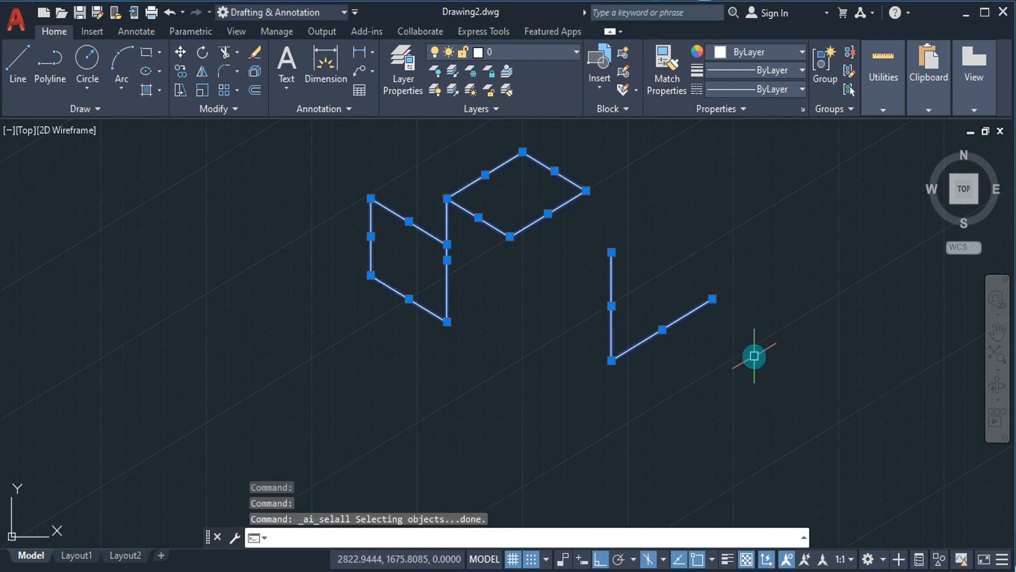
{"action": "key", "text": "Delete"}
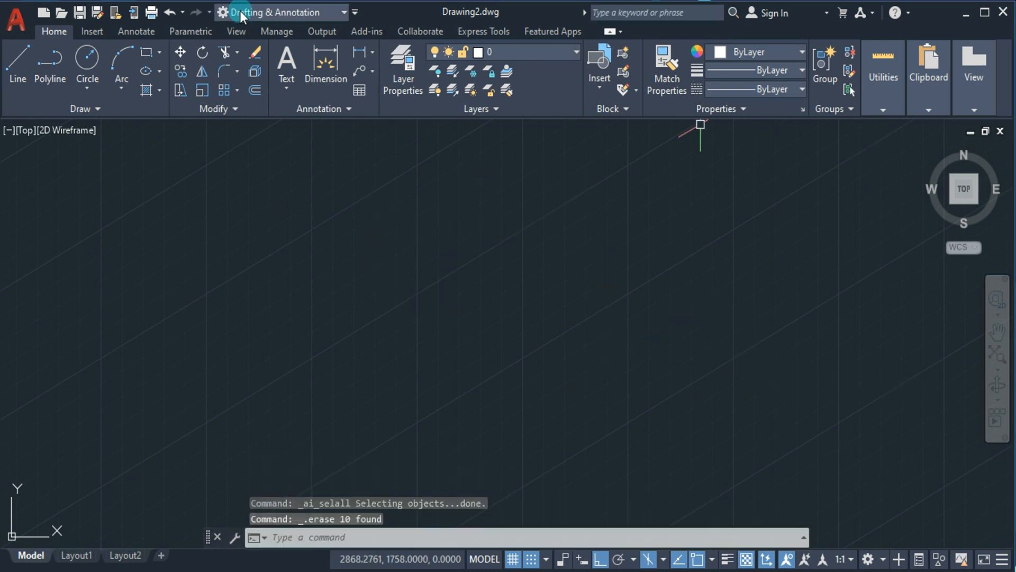
Step: Draw a line 50 units downward, and continue it 50 units along the 330° axis on the left isoplane
{"action": "left_click", "coordinate": [21, 63]}
{"action": "left_click", "coordinate": [321, 183]}
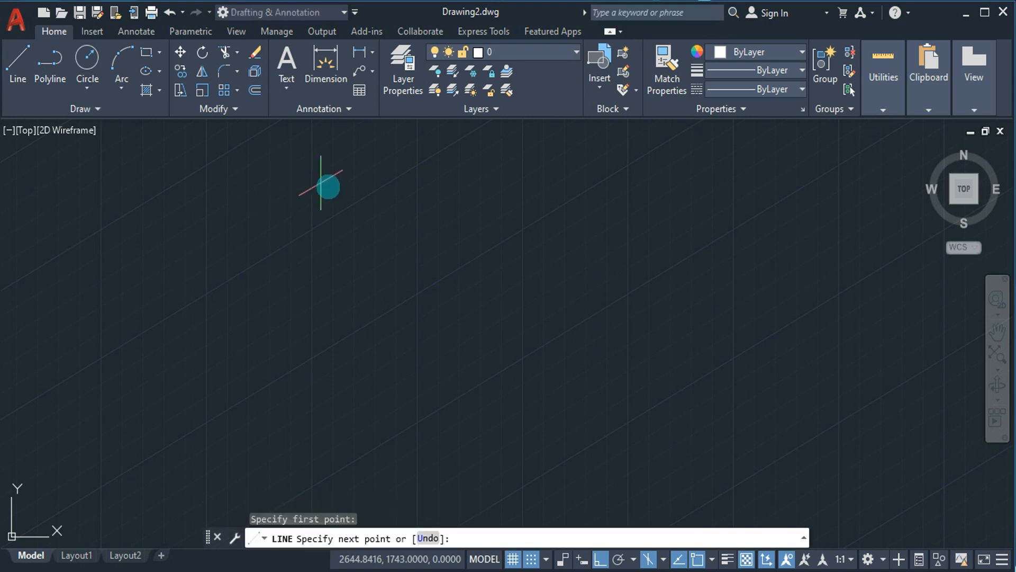
{"action": "type", "text": "50"}
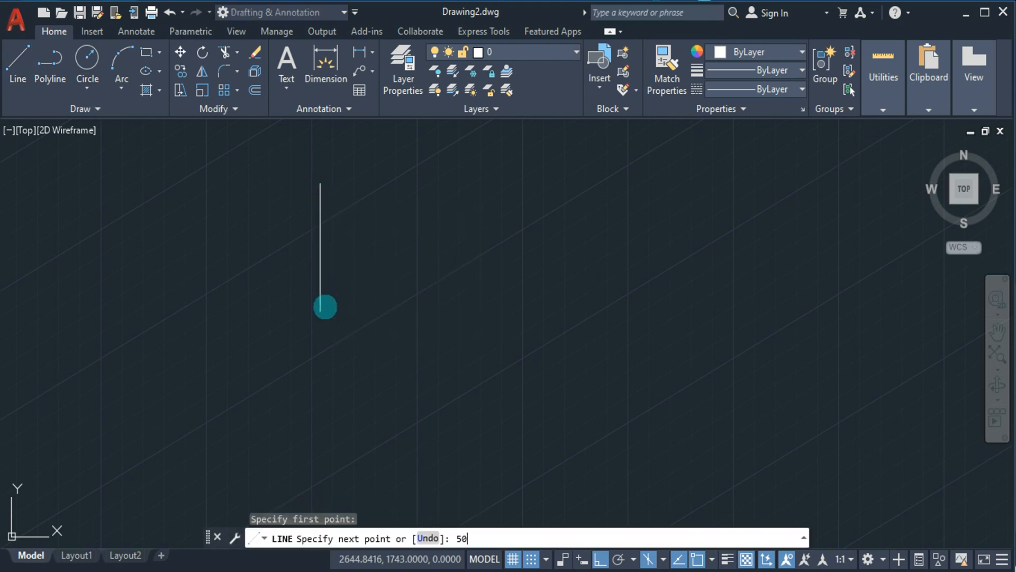
{"action": "key", "text": "Return"}
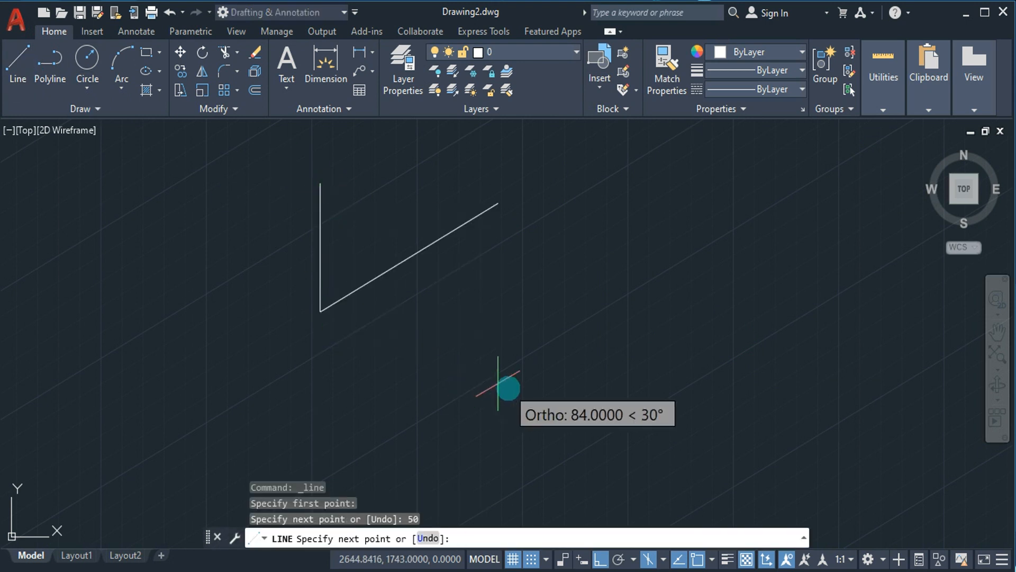
{"action": "key", "text": "F5"}
{"action": "type", "text": "50"}
{"action": "key", "text": "Return"}
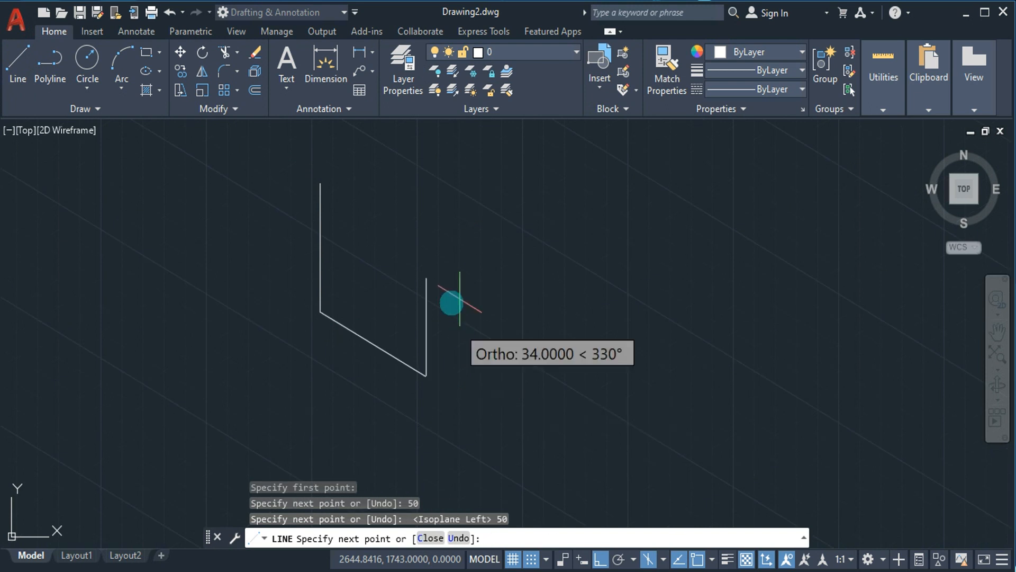
Step: Continue the line as steps: 10 units up, 20 units along the 150° axis, 10 up, and 20 along 150°
{"action": "type", "text": "10"}
{"action": "key", "text": "Return"}
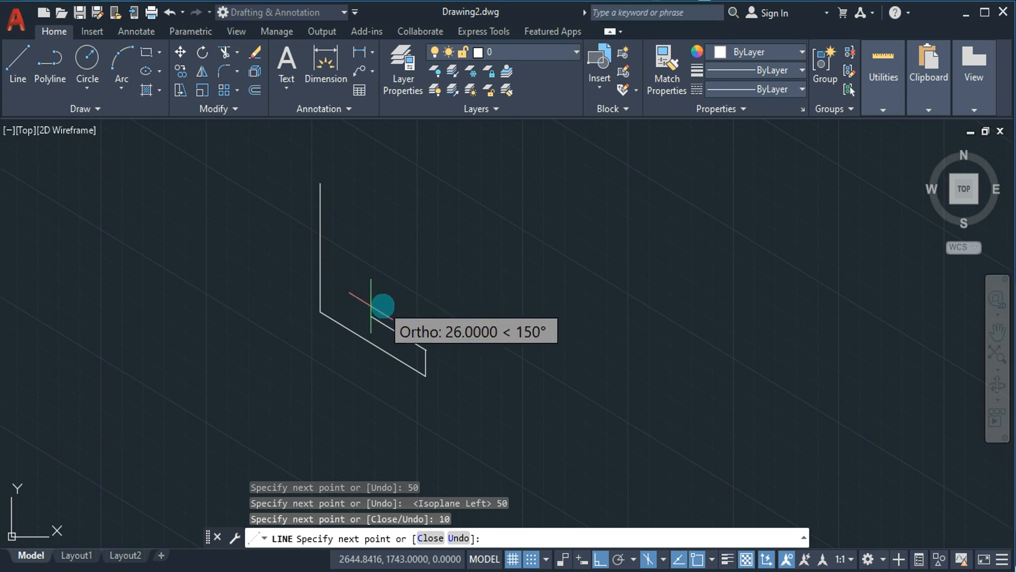
{"action": "type", "text": "20"}
{"action": "key", "text": "Return"}
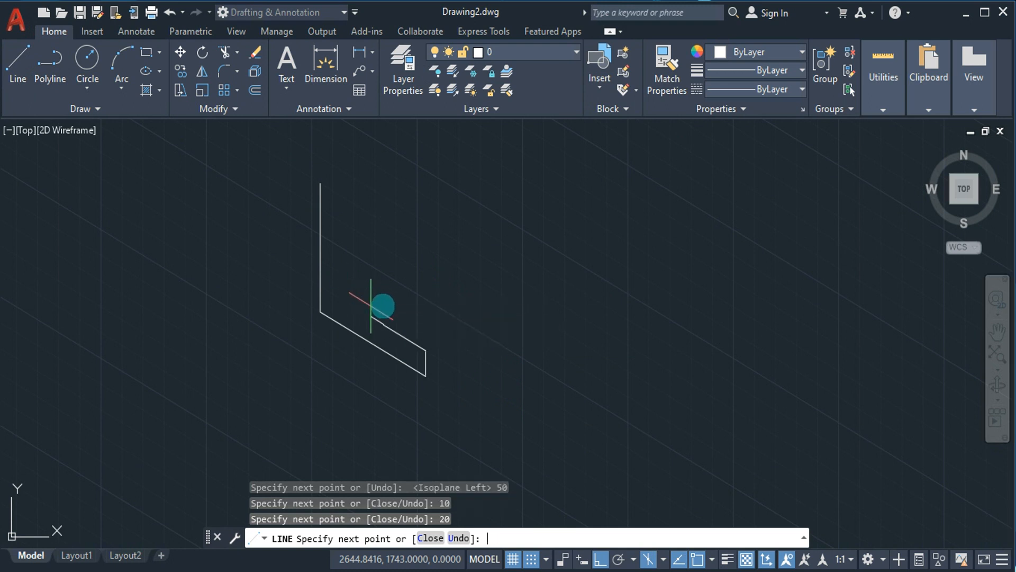
{"action": "type", "text": "10"}
{"action": "key", "text": "Return"}
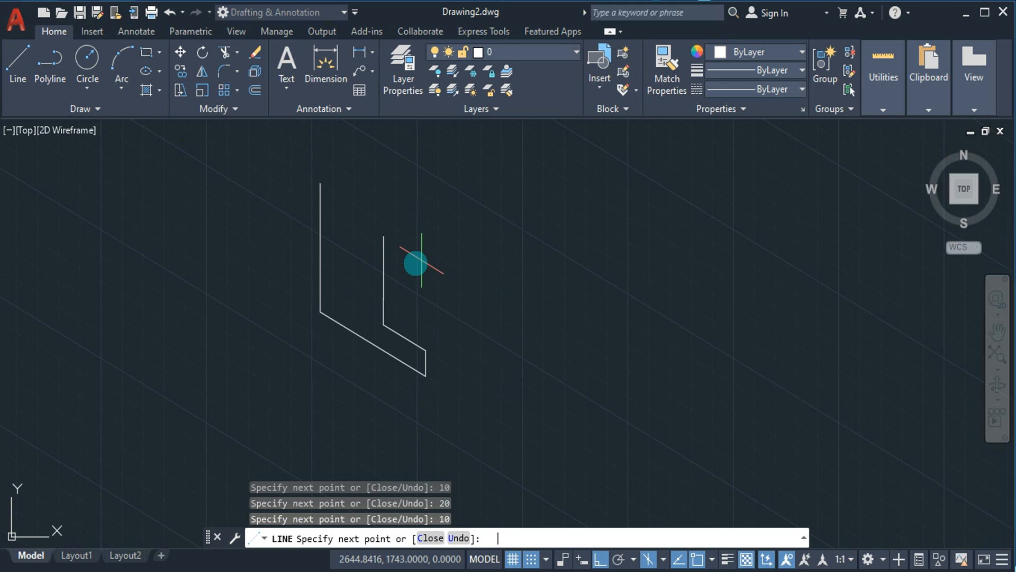
{"action": "type", "text": "20"}
{"action": "key", "text": "Return"}
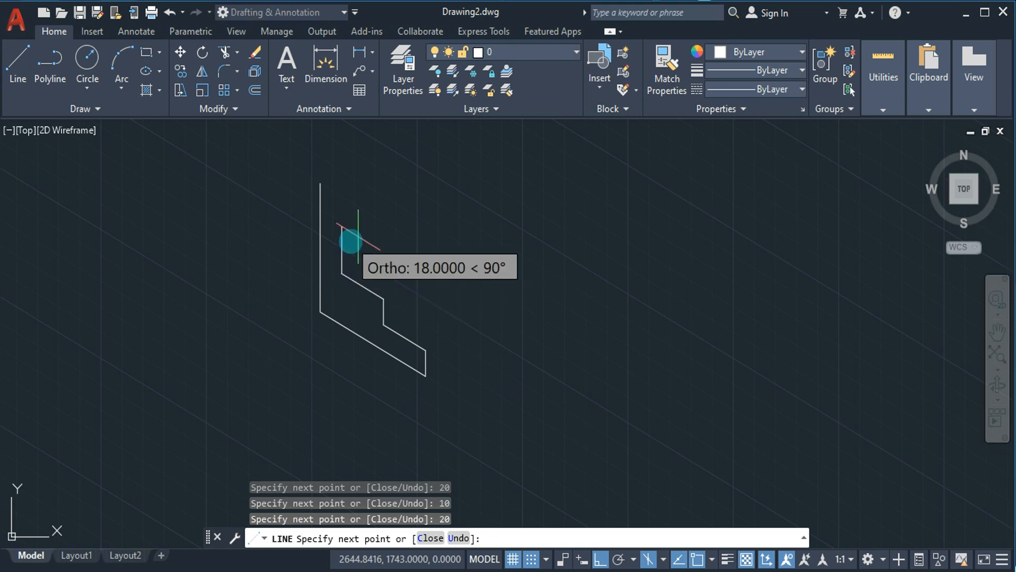
Step: Extend the line 20 units up, continue it to the top edge's level, and close the profile at its starting point
{"action": "type", "text": "20"}
{"action": "key", "text": "Return"}
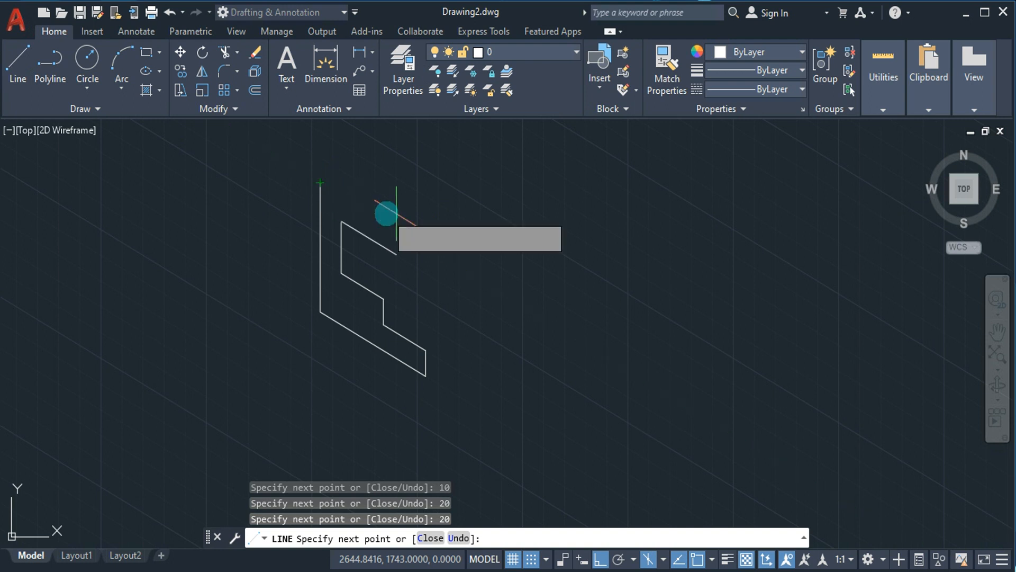
{"action": "left_click", "coordinate": [359, 204]}
{"action": "left_click", "coordinate": [320, 186]}
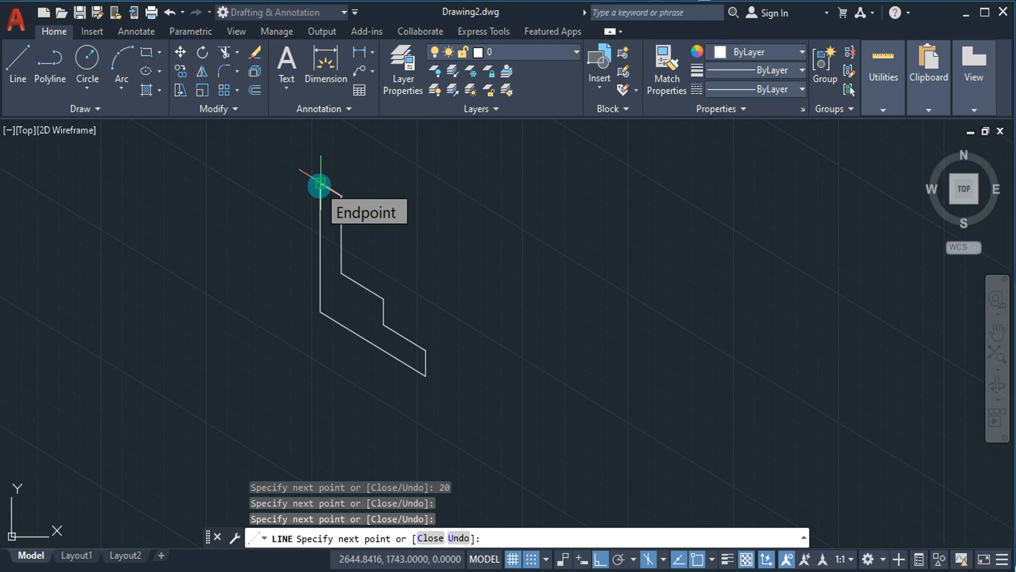
Step: On the top isoplane, draw a 30-unit edge along the 30° axis and, with snap off, outline the top face
{"action": "key", "text": "F5"}
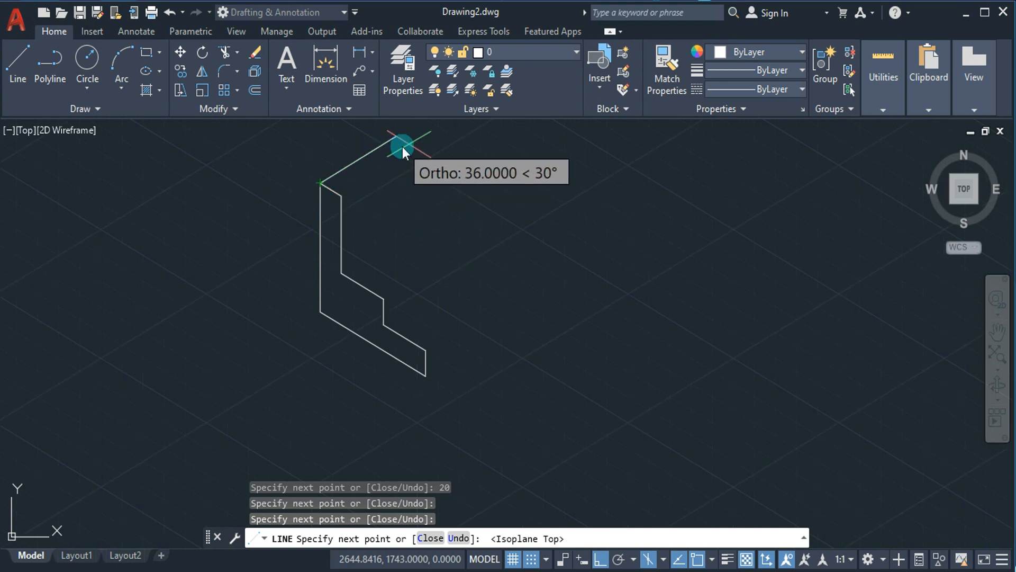
{"action": "type", "text": "30"}
{"action": "key", "text": "Return"}
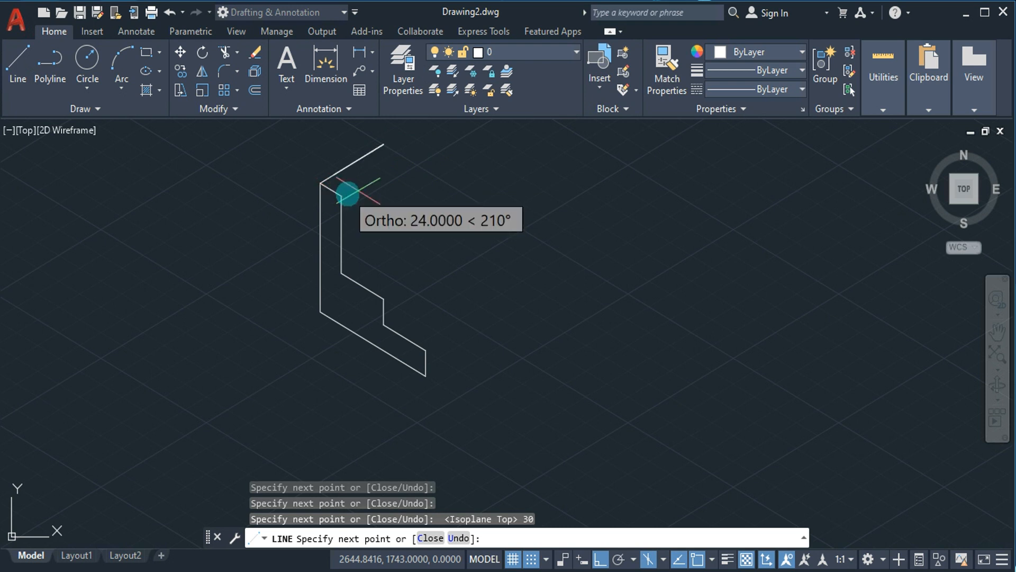
{"action": "key", "text": "F9"}
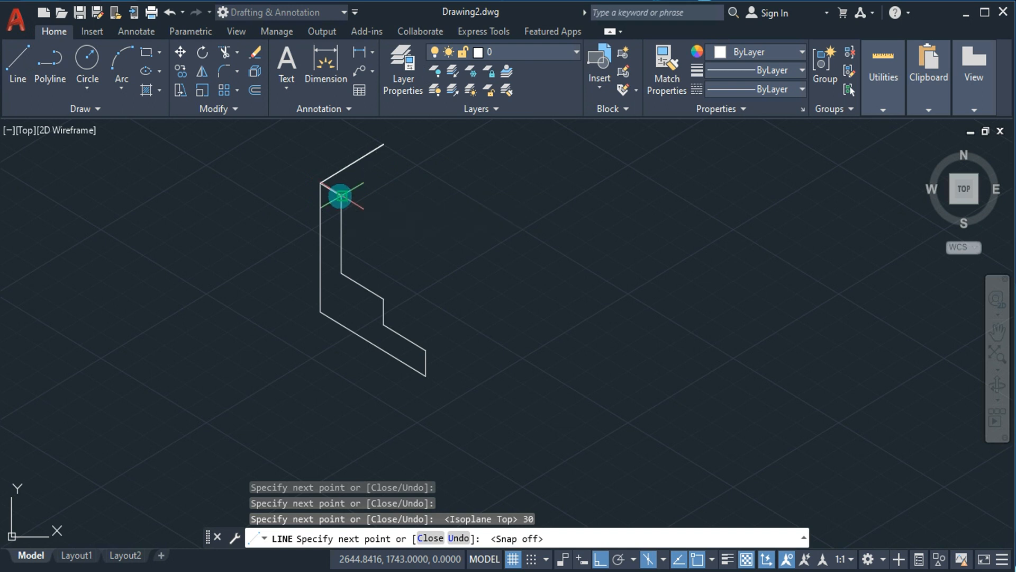
{"action": "left_click", "coordinate": [404, 157]}
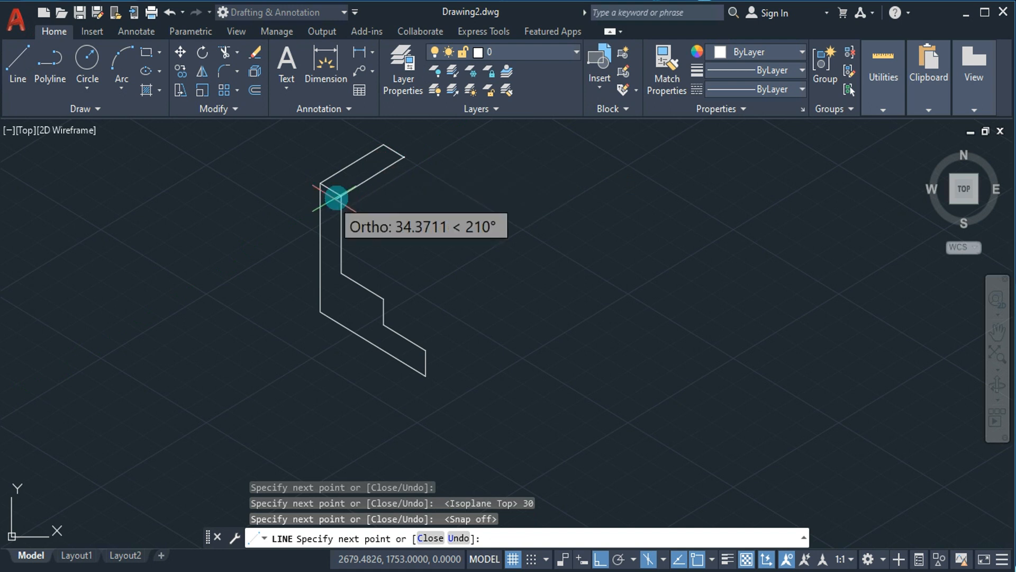
Step: On the right isoplane, draw a line down from the top face's outer corner and back to the profile's upper step corner
{"action": "left_click", "coordinate": [20, 77]}
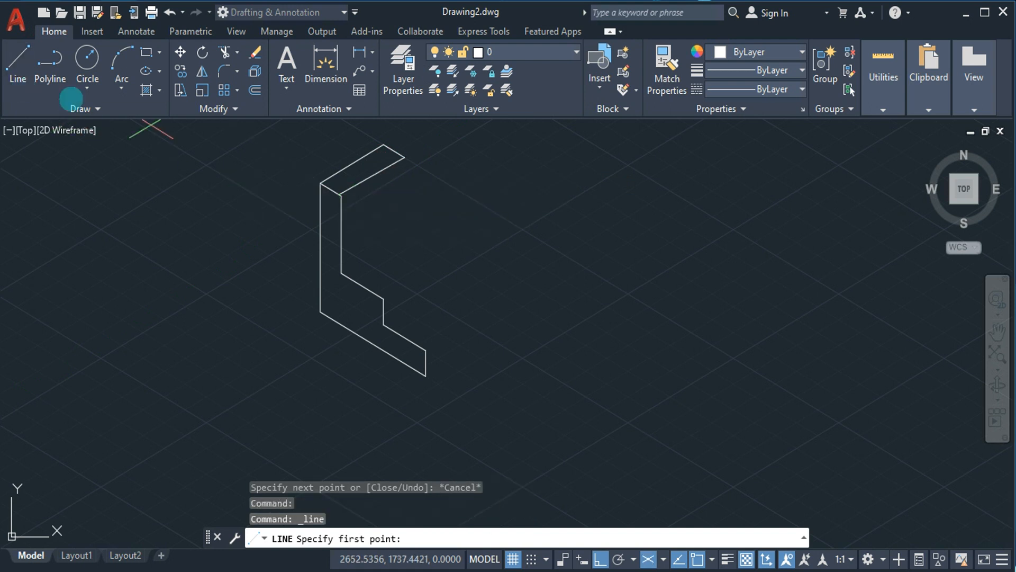
{"action": "left_click", "coordinate": [403, 155]}
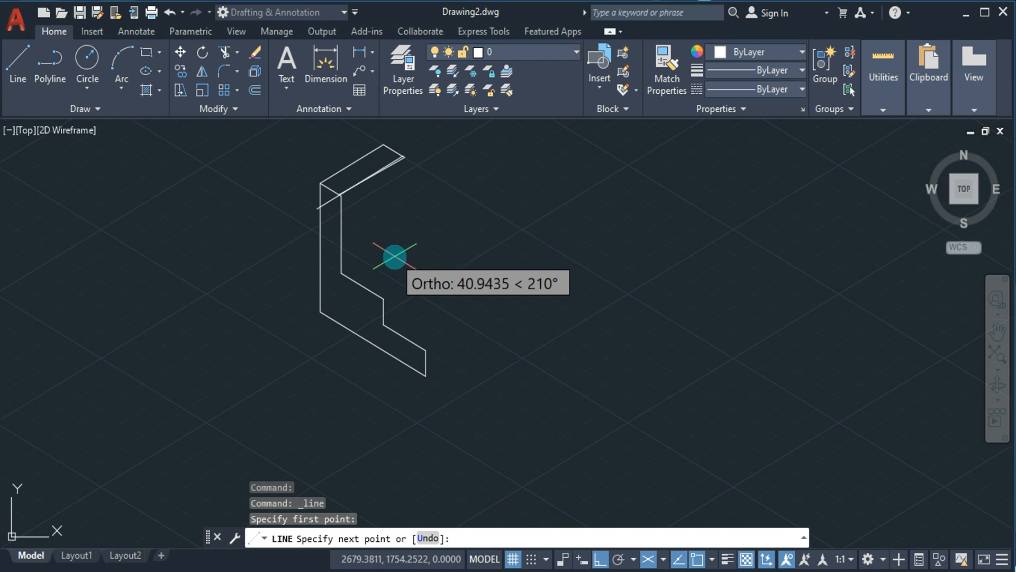
{"action": "key", "text": "F5"}
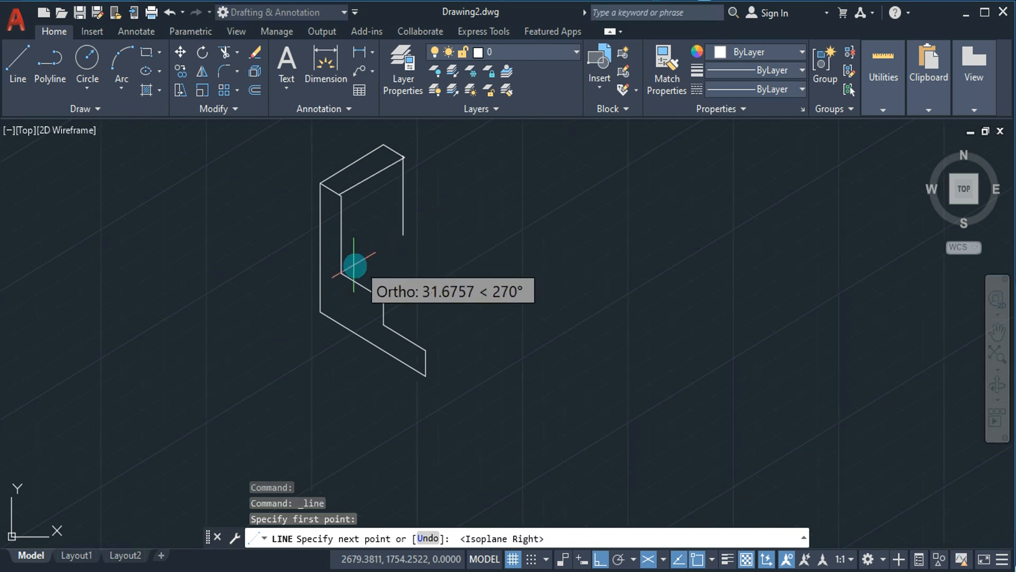
{"action": "left_click", "coordinate": [401, 236]}
{"action": "left_click", "coordinate": [342, 274]}
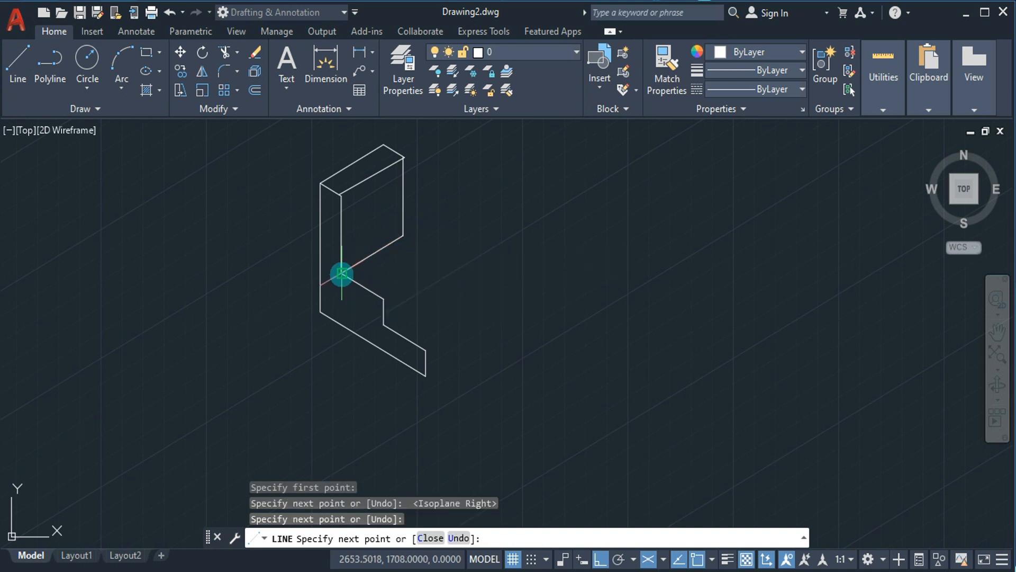
{"action": "key", "text": "Escape"}
Step: Outline the upper step's tread with a line from its outer corner along the 30° axis and back to the upright's base corner
{"action": "left_click", "coordinate": [18, 78]}
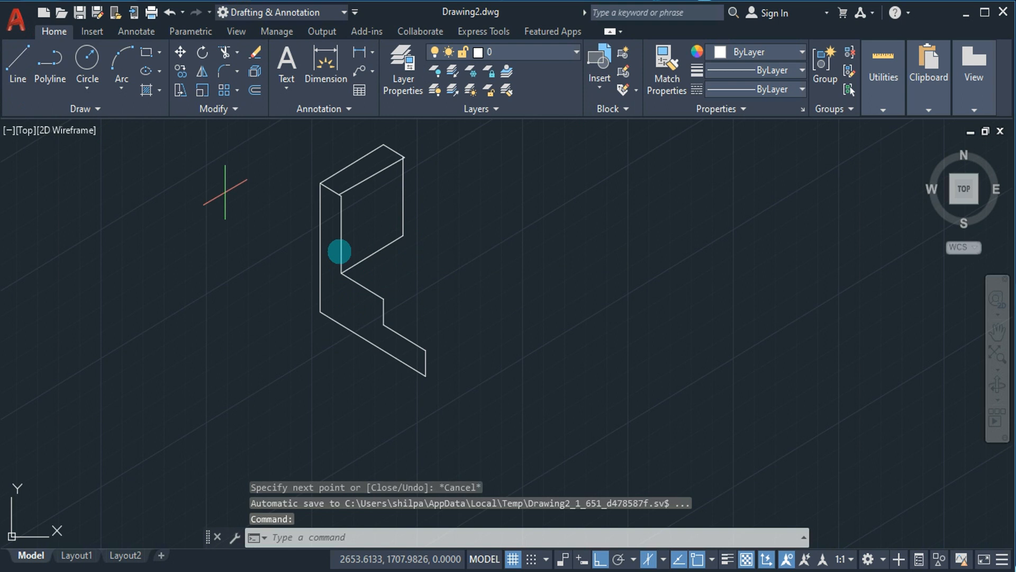
{"action": "left_click", "coordinate": [383, 298]}
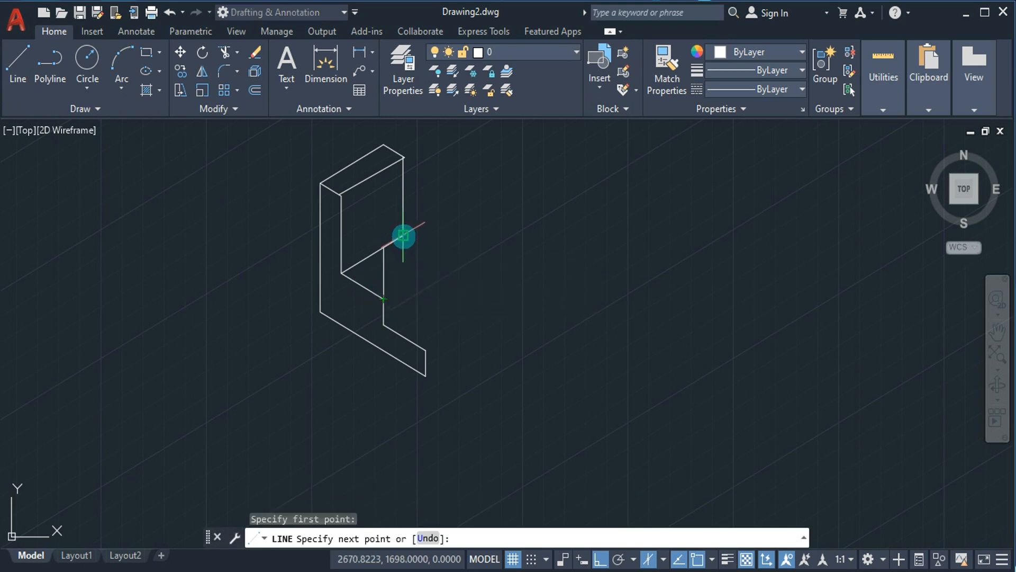
{"action": "left_click", "coordinate": [445, 260]}
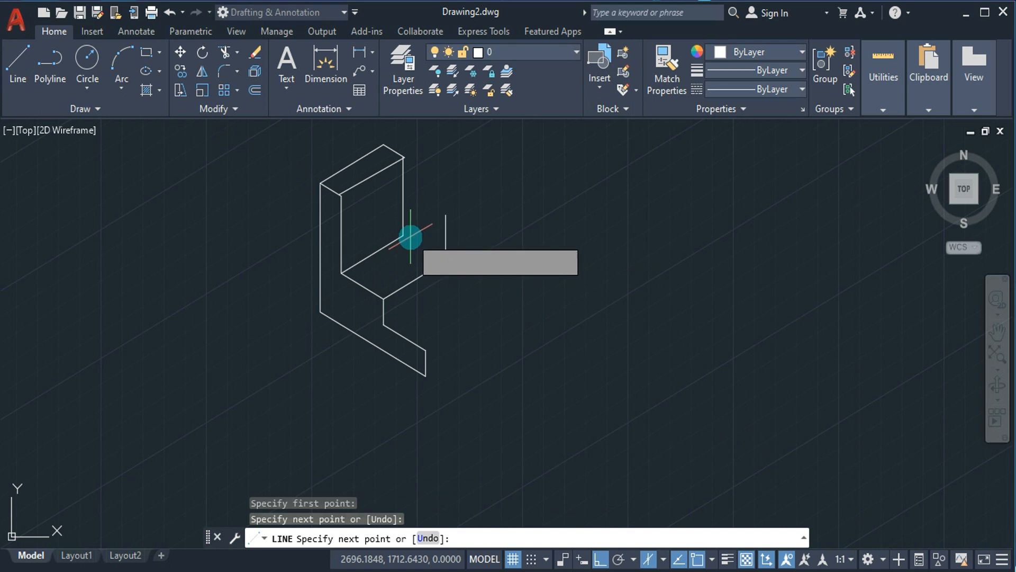
{"action": "left_click", "coordinate": [403, 235]}
{"action": "key", "text": "Escape"}
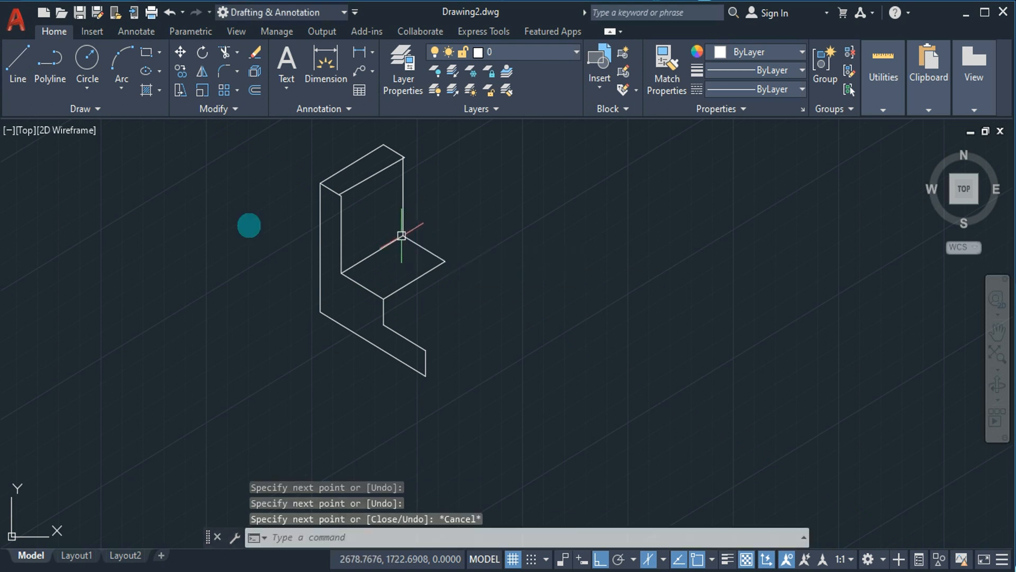
Step: Draw the upper step's riser from its lower profile corner along the 30° axis and up to the tread's outer corner
{"action": "left_click", "coordinate": [18, 71]}
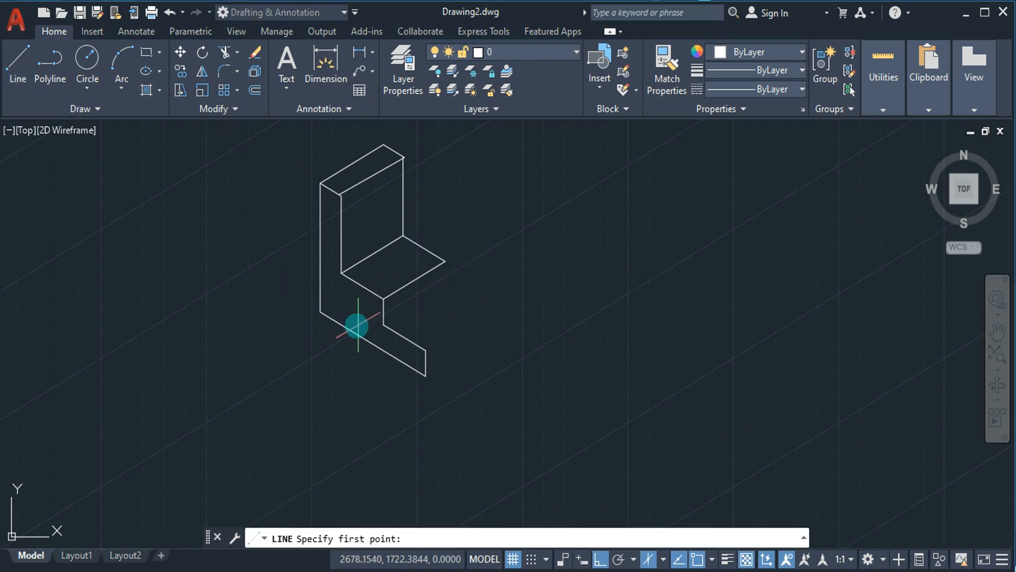
{"action": "left_click", "coordinate": [383, 324]}
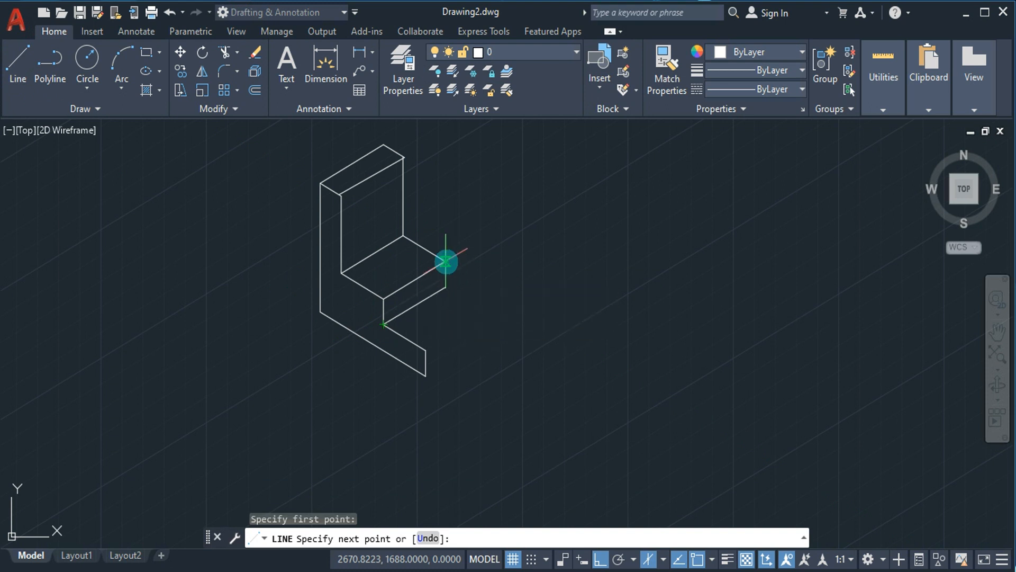
{"action": "left_click", "coordinate": [446, 286]}
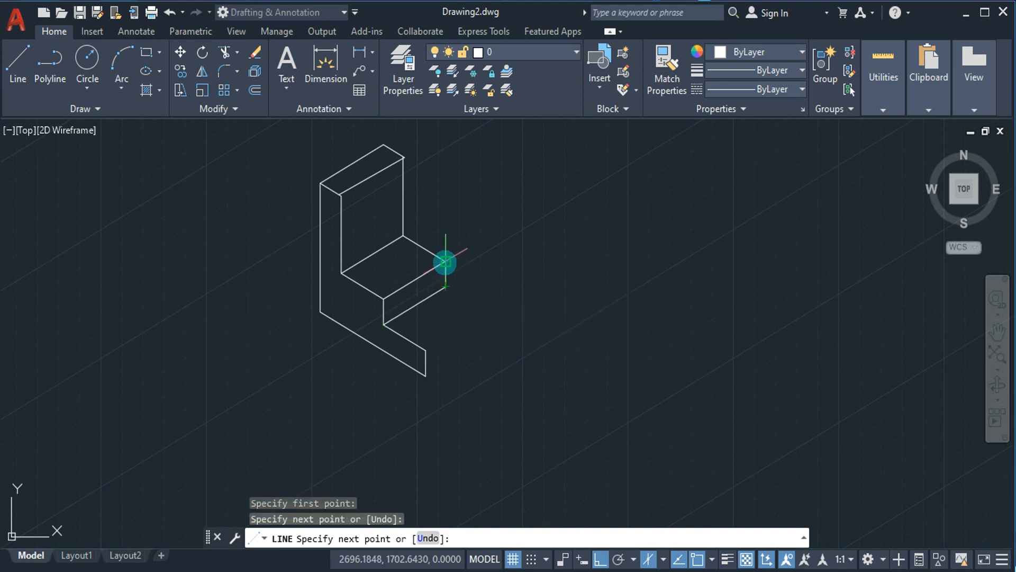
{"action": "left_click", "coordinate": [446, 261]}
Step: Outline the lower step's tread from its outer profile corner along the 30° axis and back to the riser's base corner
{"action": "left_click", "coordinate": [18, 62]}
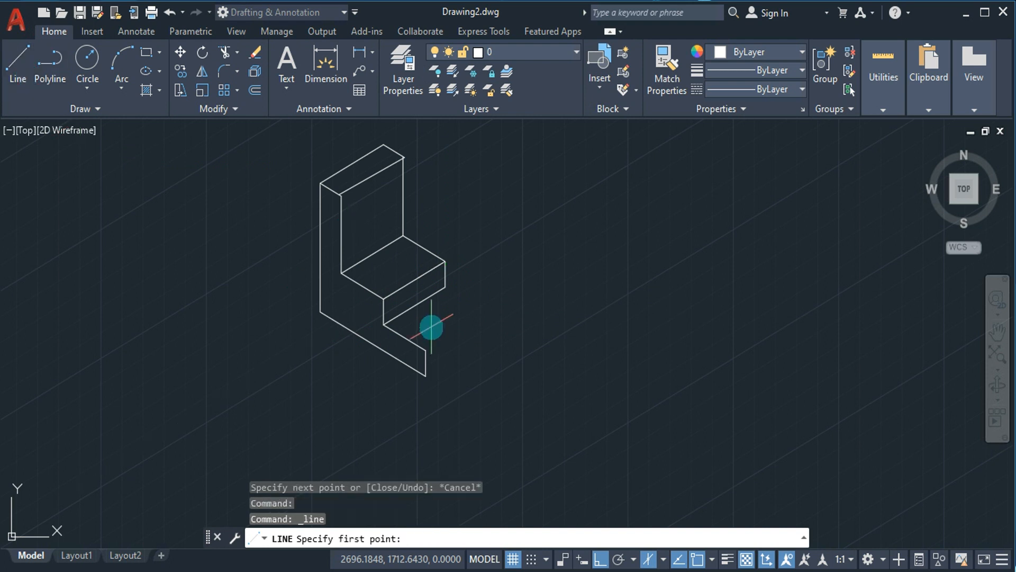
{"action": "left_click", "coordinate": [427, 350]}
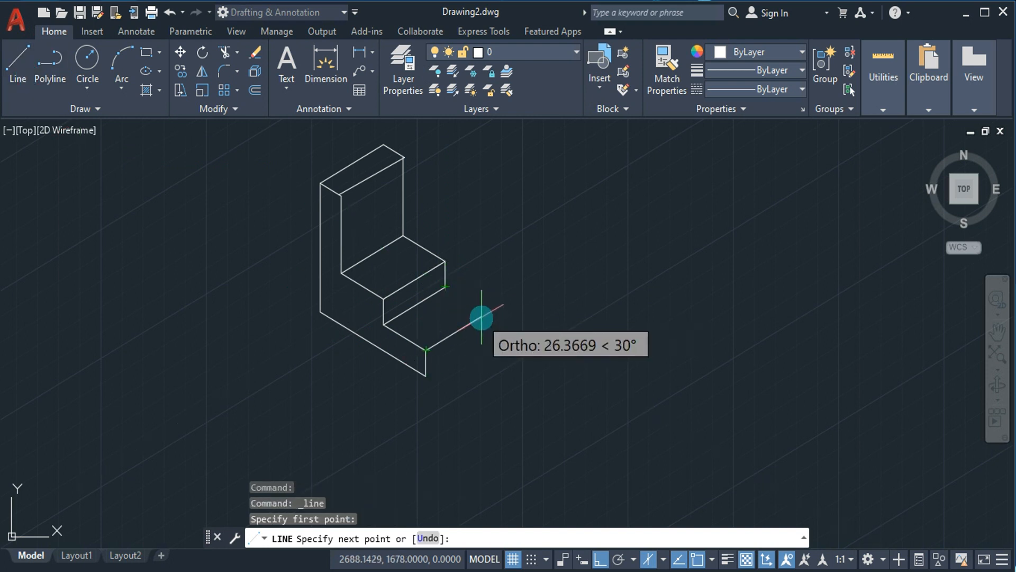
{"action": "left_click", "coordinate": [488, 314]}
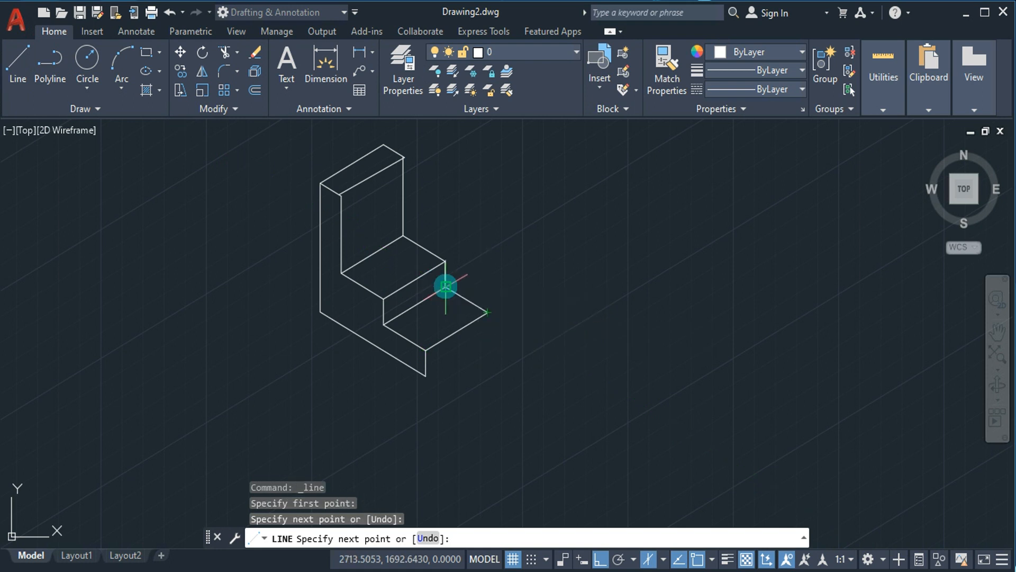
{"action": "left_click", "coordinate": [445, 287]}
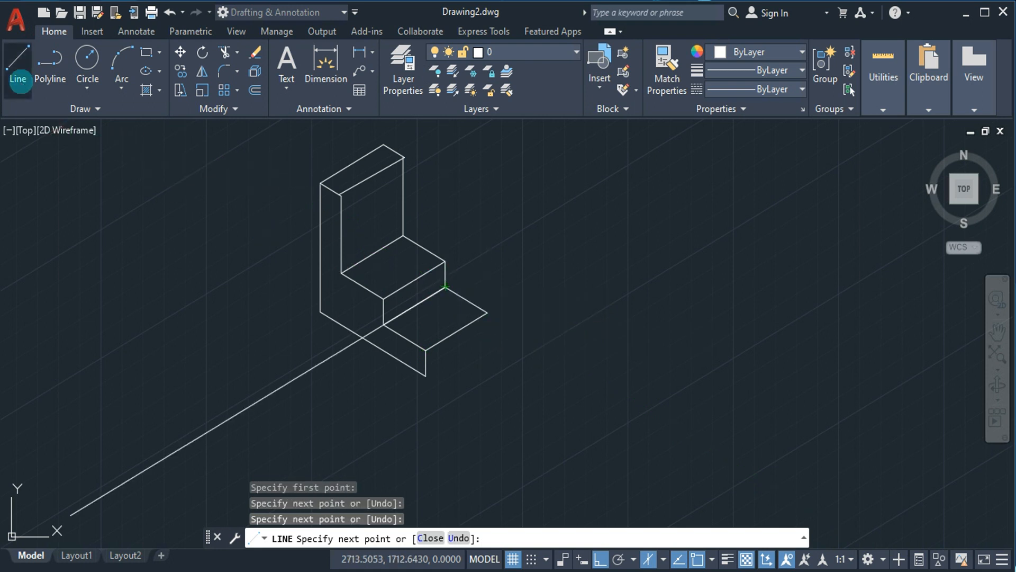
Step: Complete the lower step's front face from the profile's lowest corner along the 30° axis and up to the tread's outer corner
{"action": "left_click", "coordinate": [17, 61]}
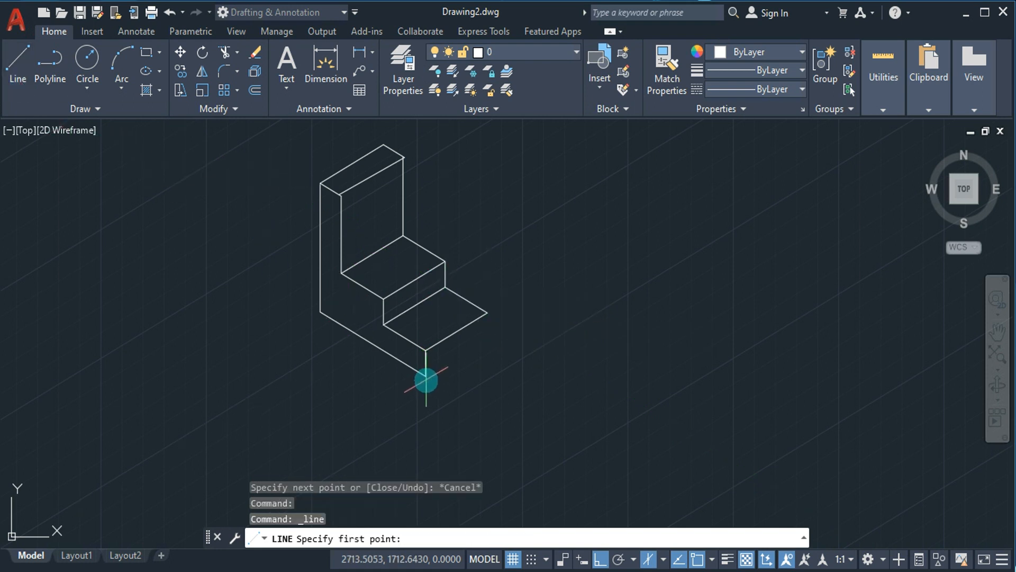
{"action": "left_click", "coordinate": [426, 375]}
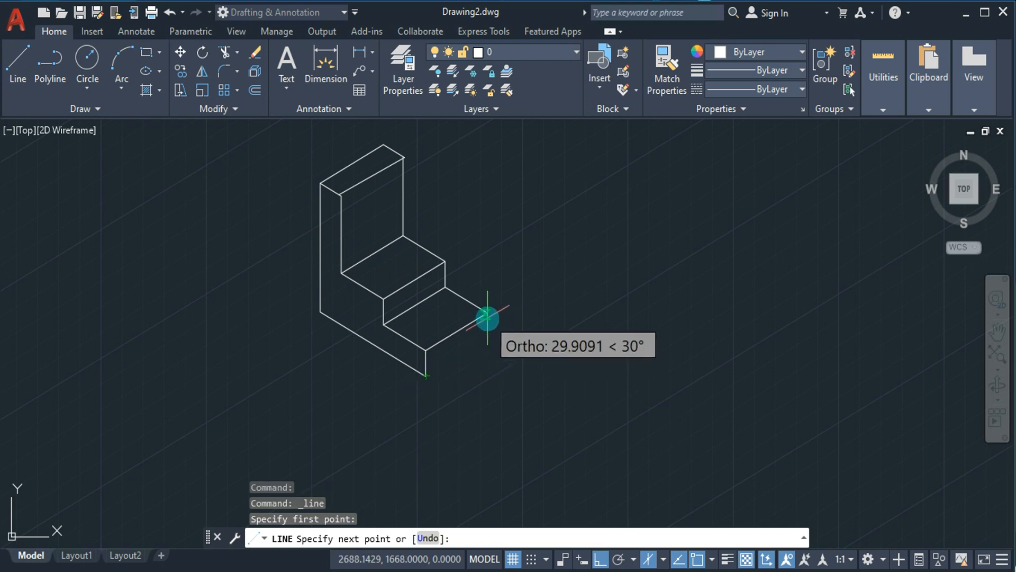
{"action": "left_click", "coordinate": [487, 339]}
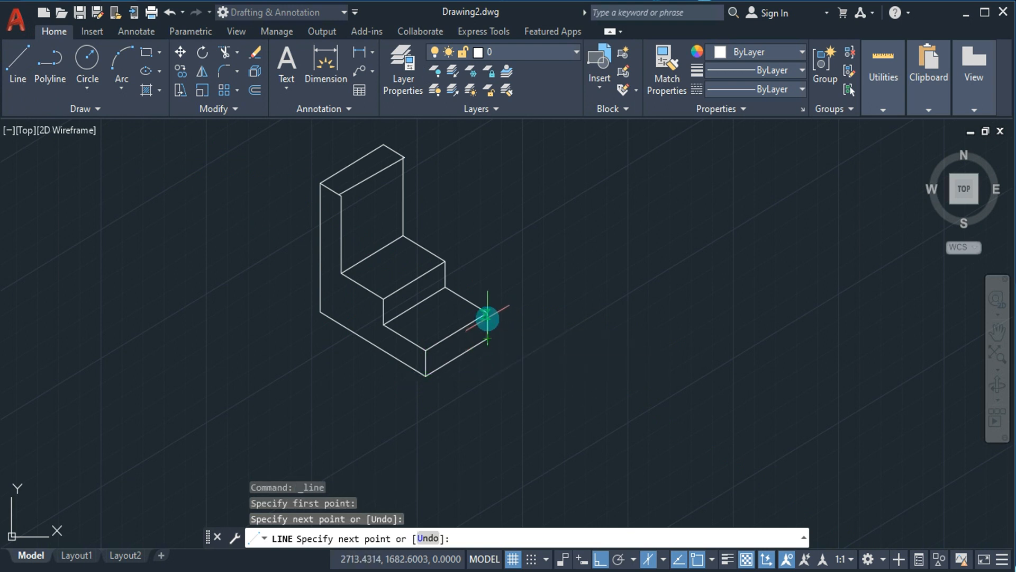
{"action": "left_click", "coordinate": [487, 313]}
{"action": "key", "text": "Escape"}
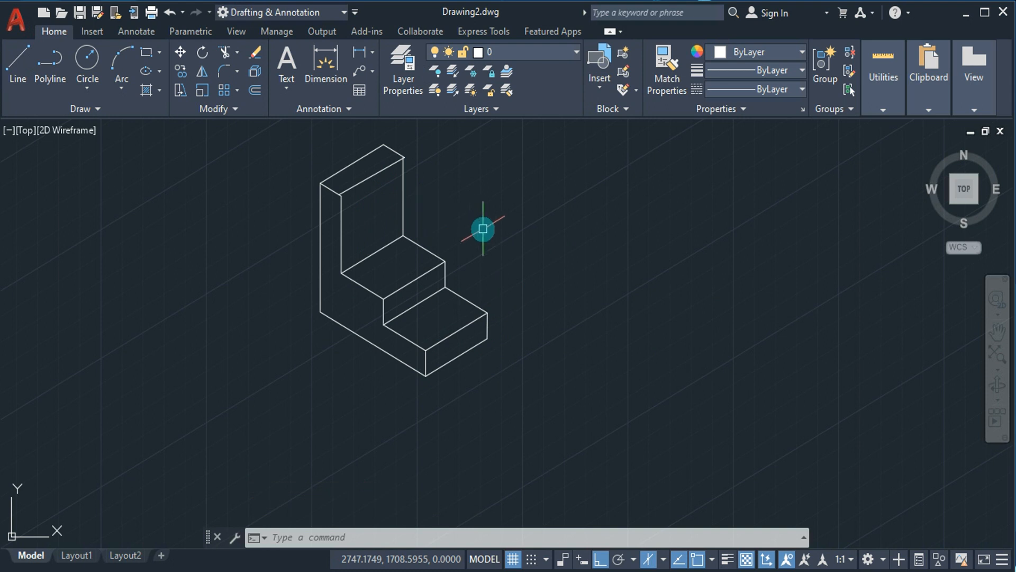
Step: Draw an isocircle of radius 5 on the upright's front face, cycling the isoplanes back to Right
{"action": "type", "text": "e"}
{"action": "key", "text": "Return"}
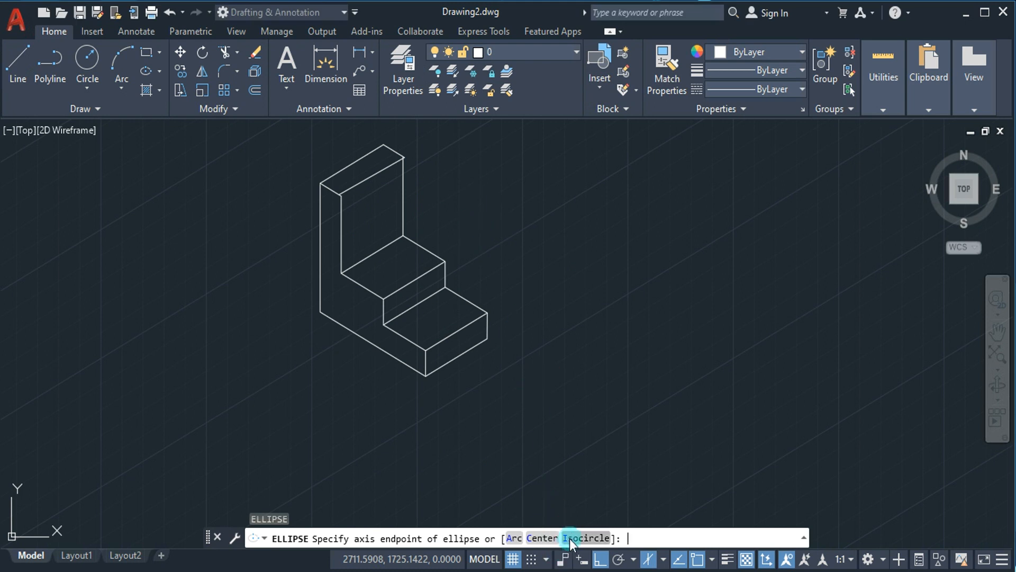
{"action": "left_click", "coordinate": [569, 539]}
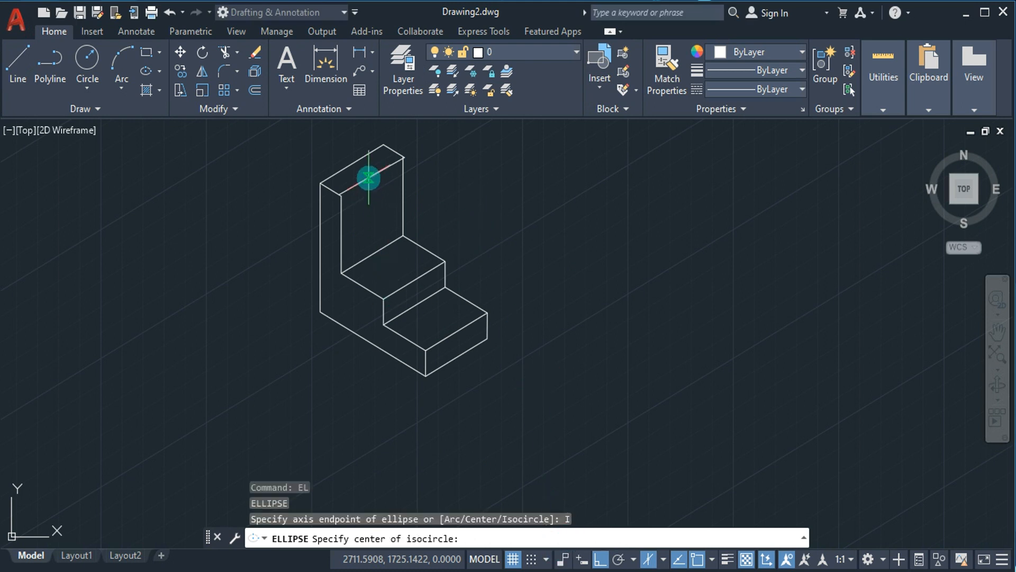
{"action": "left_click", "coordinate": [374, 215]}
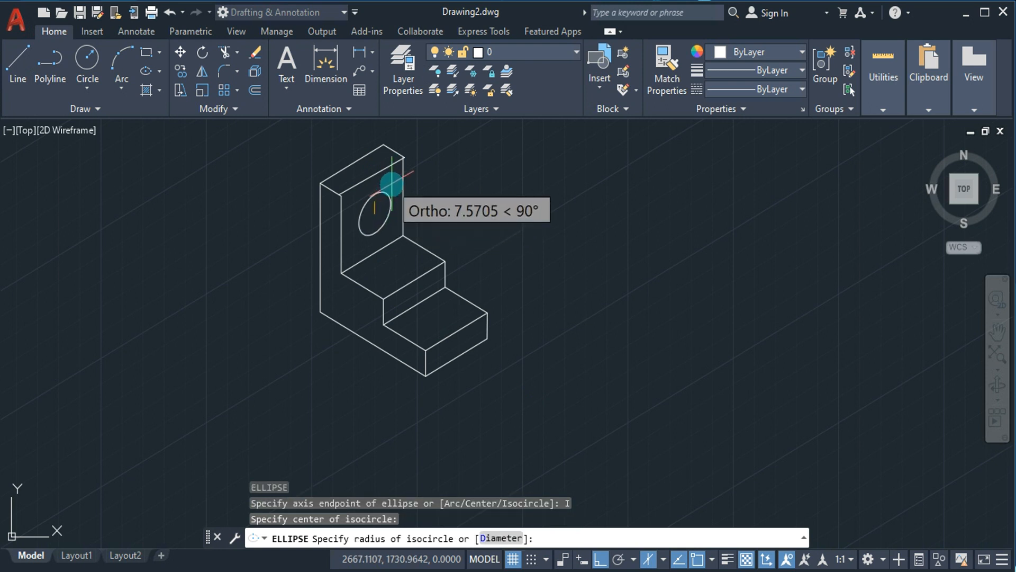
{"action": "key", "text": "F5"}
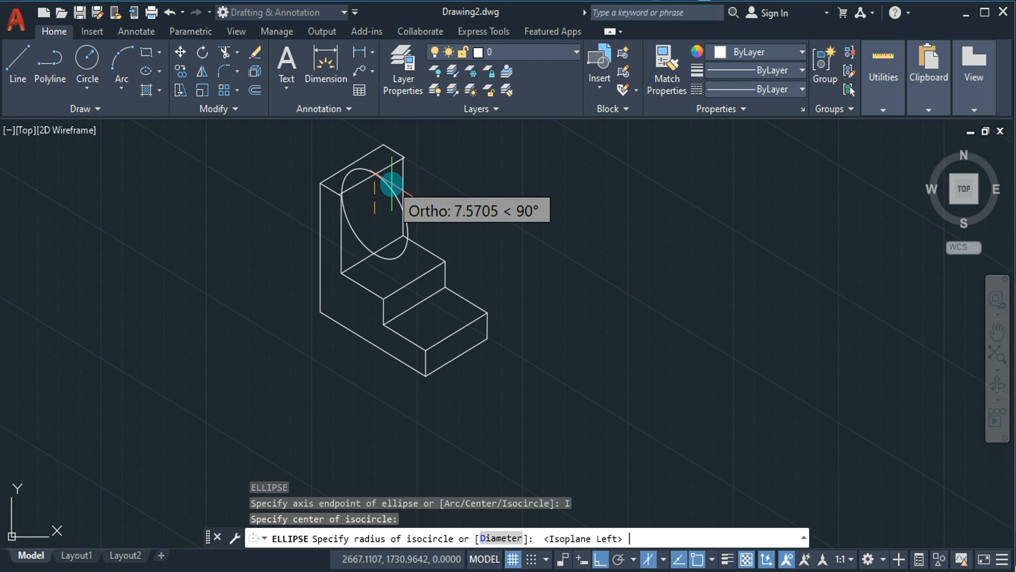
{"action": "key", "text": "F5"}
{"action": "key", "text": "F5"}
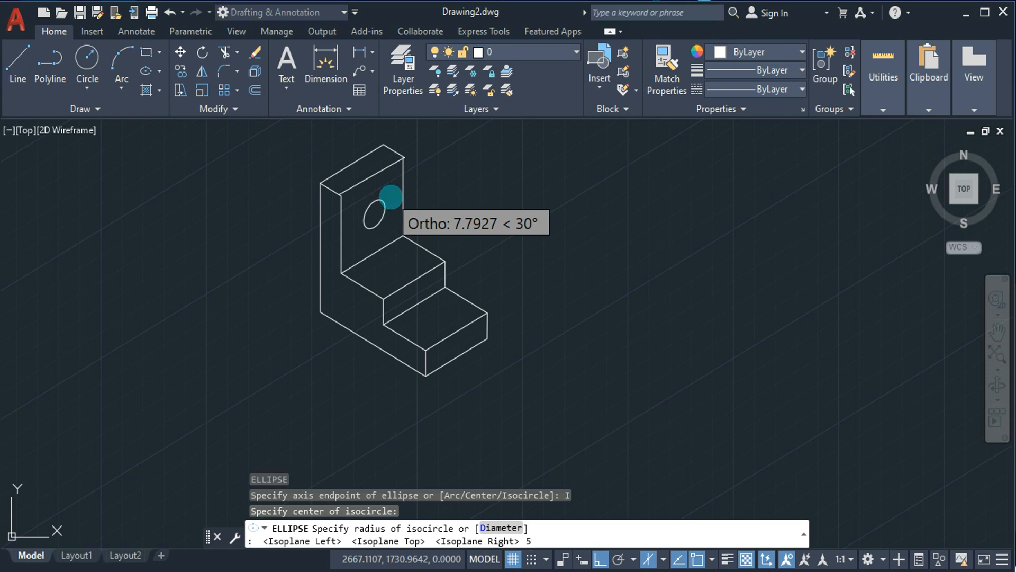
{"action": "key", "text": "Return"}
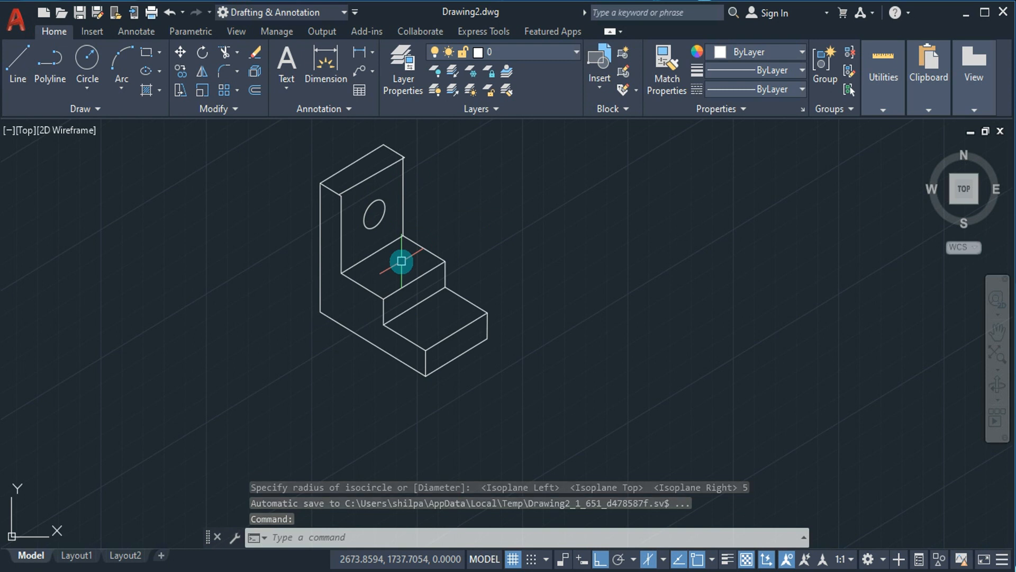
Step: Keep isometric snap while turning the grid off in the drafting settings, and turn the grid back on in the drawing
{"action": "type", "text": "DS"}
{"action": "key", "text": "Return"}
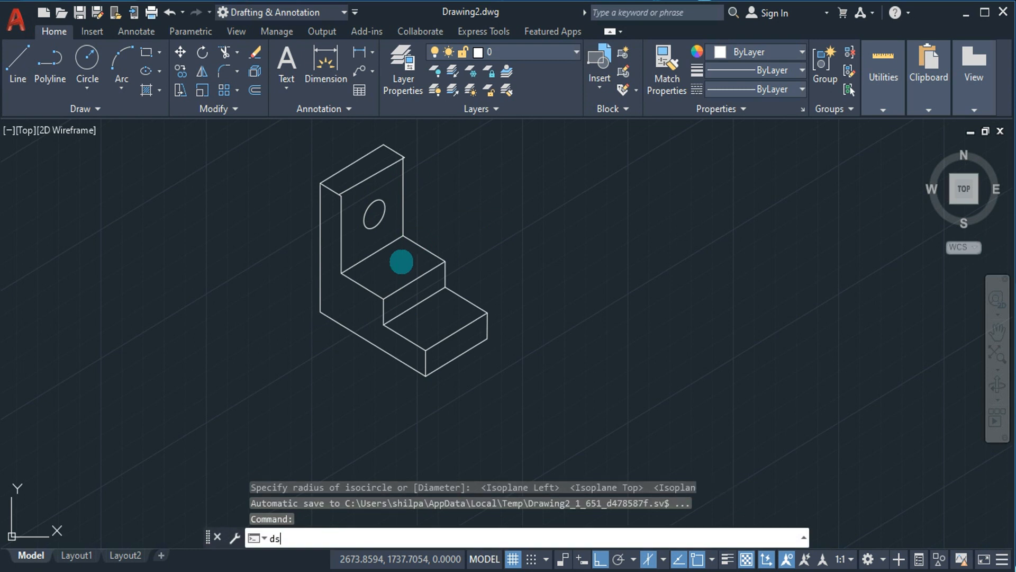
{"action": "left_click", "coordinate": [374, 160]}
{"action": "left_click", "coordinate": [388, 396]}
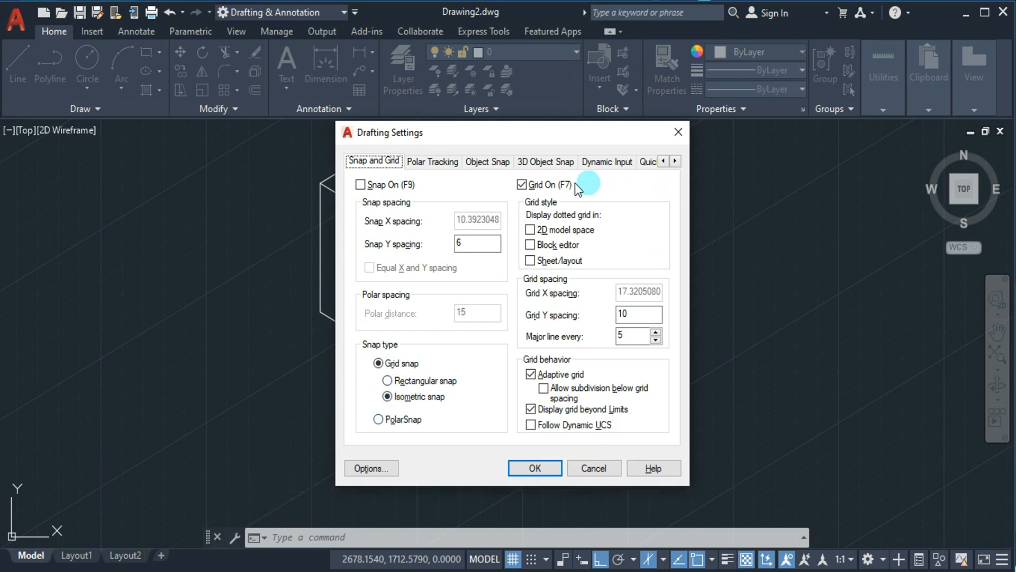
{"action": "left_click", "coordinate": [545, 184]}
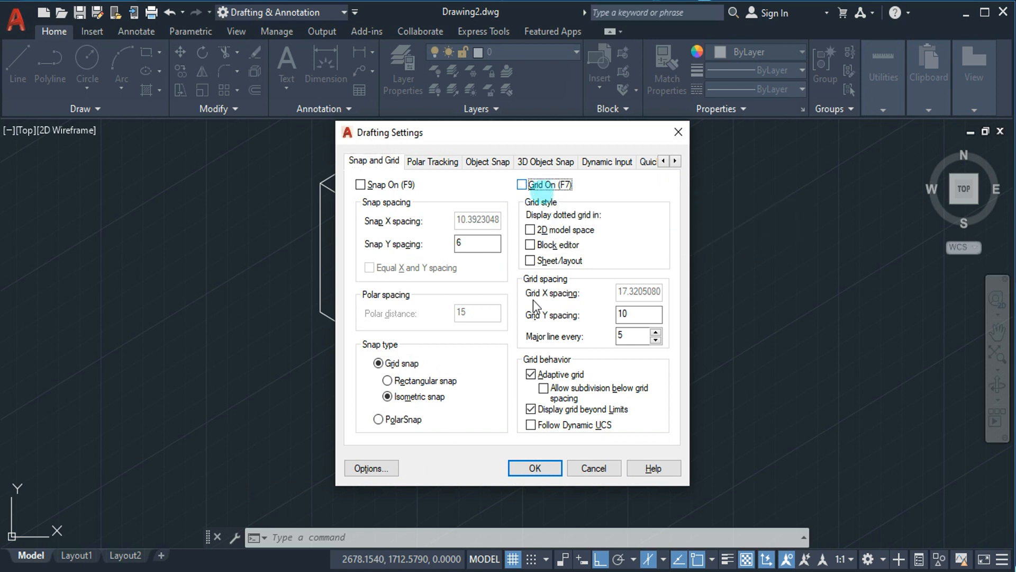
{"action": "left_click", "coordinate": [545, 475]}
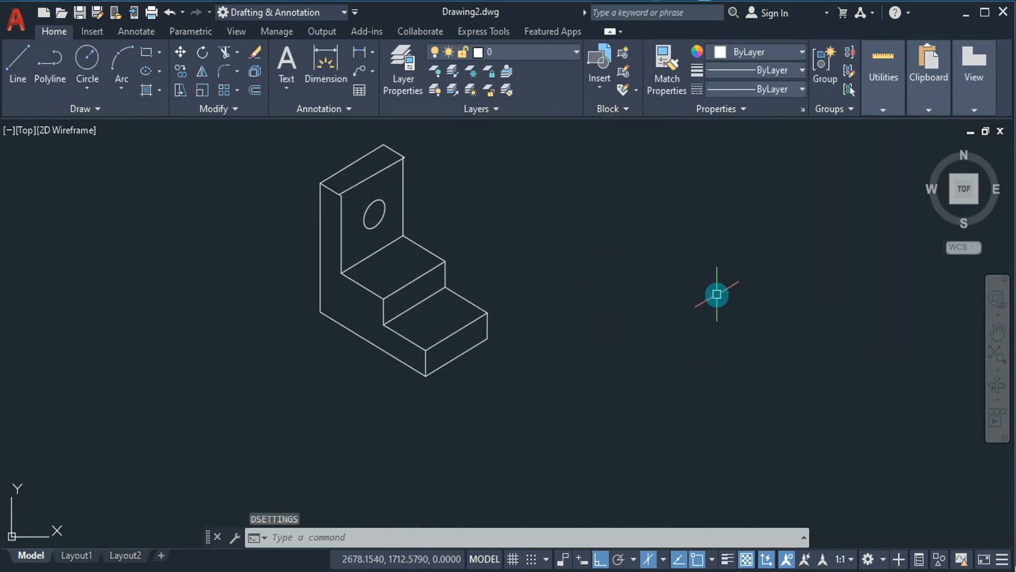
{"action": "key", "text": "F7"}
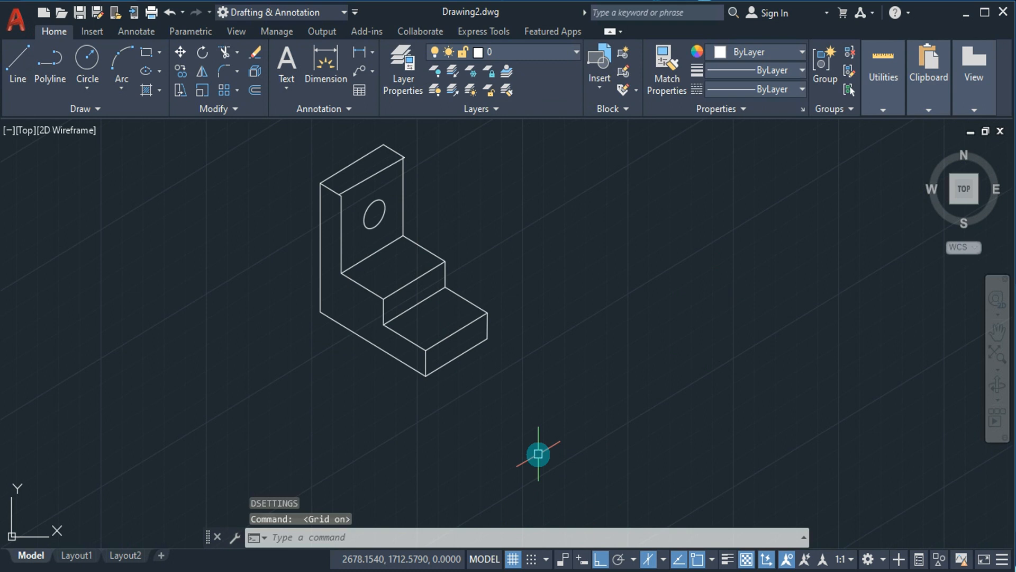
Step: Switch the snap type to Rectangular snap, toggle subdivision below grid spacing on and back off, and apply the drafting settings
{"action": "type", "text": "ds"}
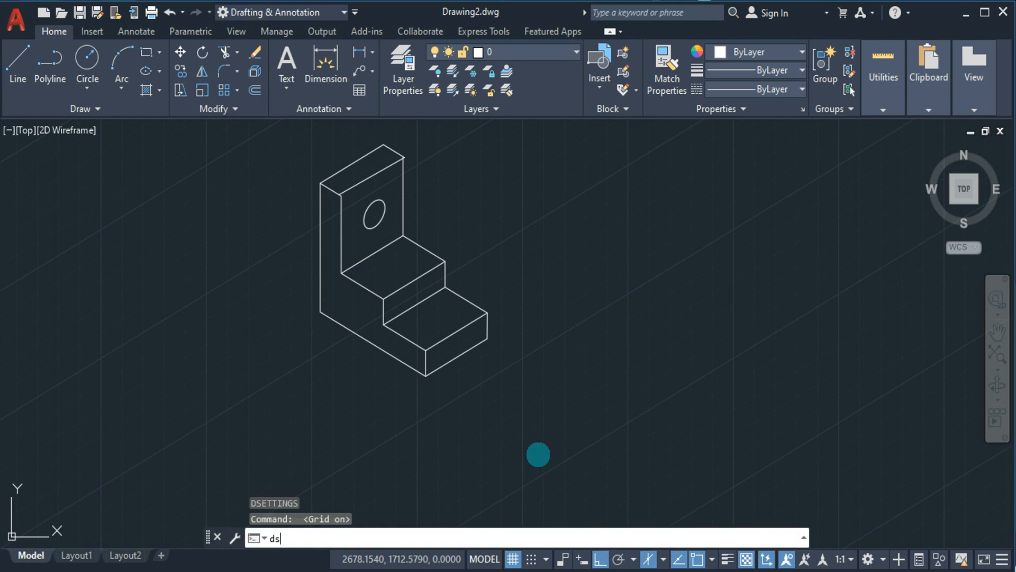
{"action": "key", "text": "Return"}
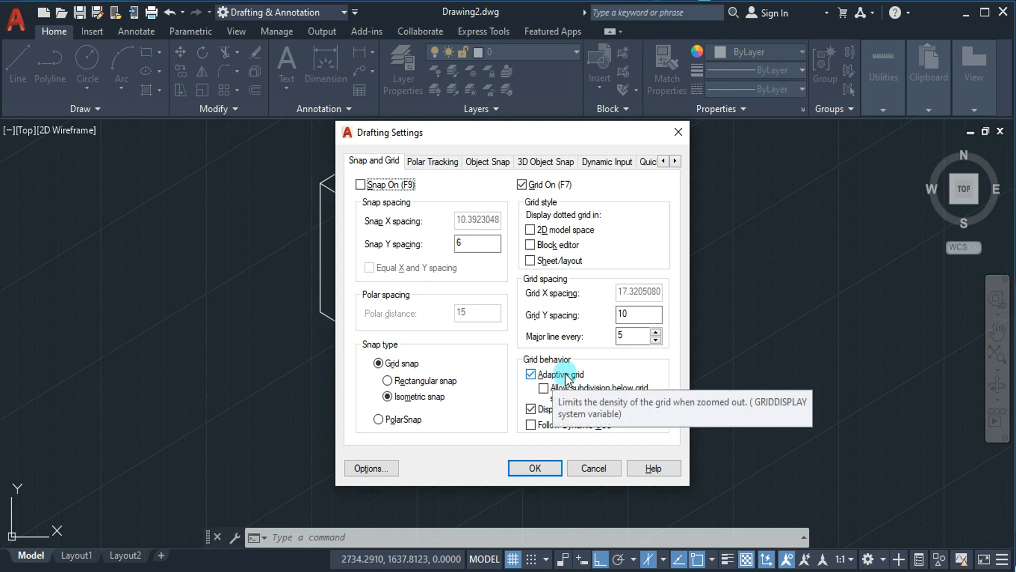
{"action": "left_click", "coordinate": [417, 381]}
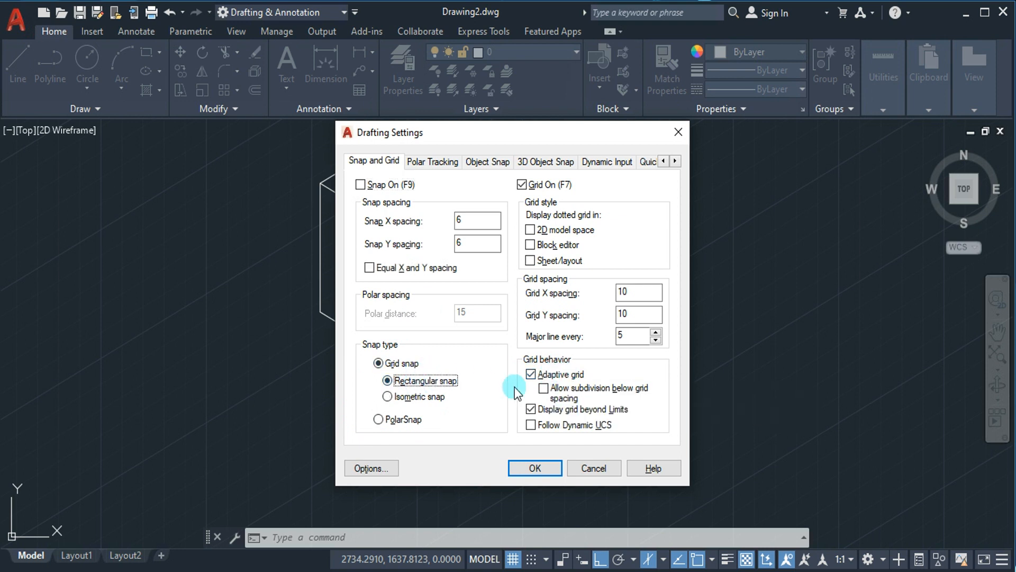
{"action": "left_click", "coordinate": [564, 393]}
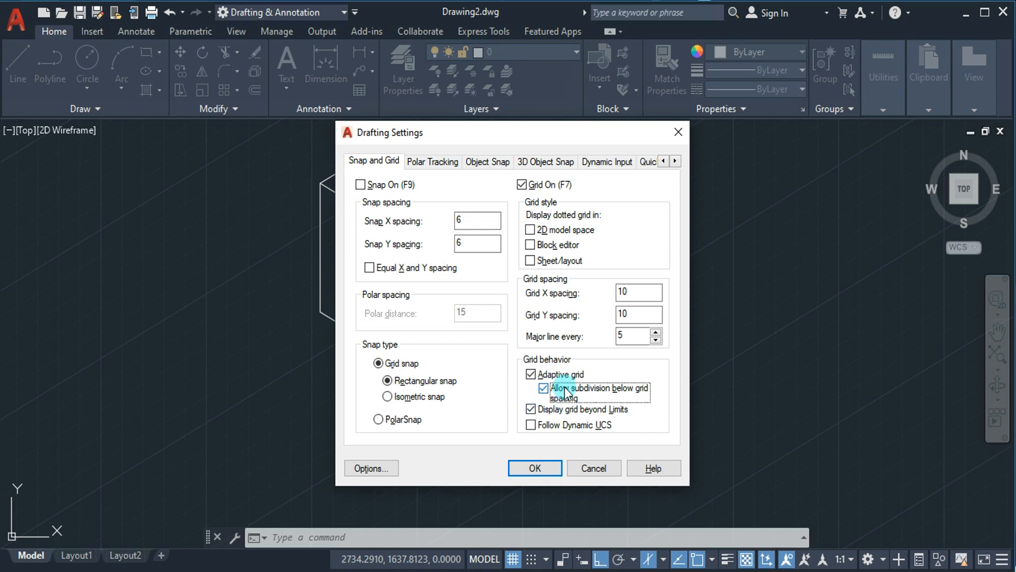
{"action": "left_click", "coordinate": [565, 389]}
{"action": "left_click", "coordinate": [535, 467]}
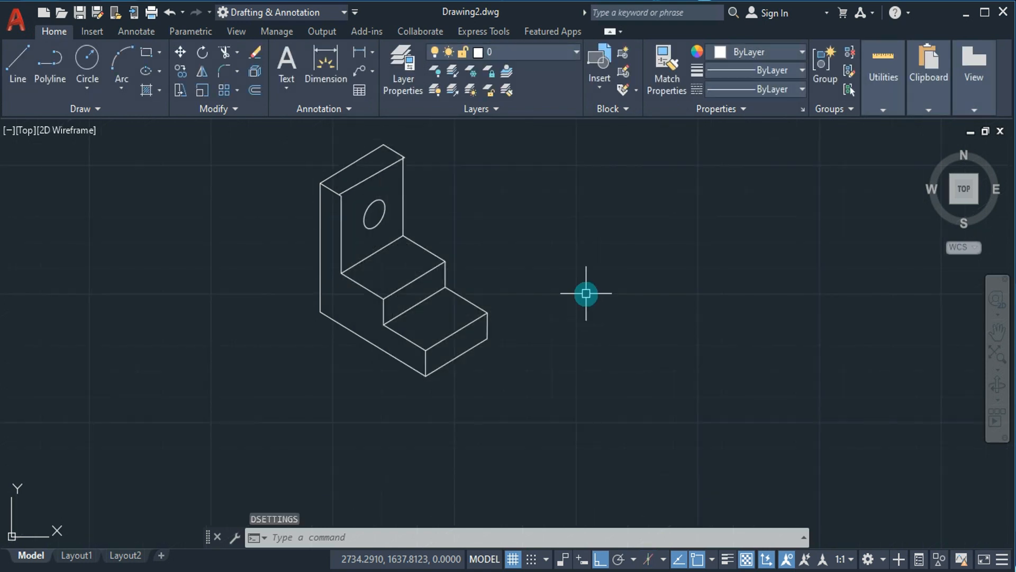
Step: Allow grid subdivision below the grid spacing in the drafting settings and apply the change
{"action": "scroll", "coordinate": [552, 256], "scroll_direction": "up", "scroll_amount": 10}
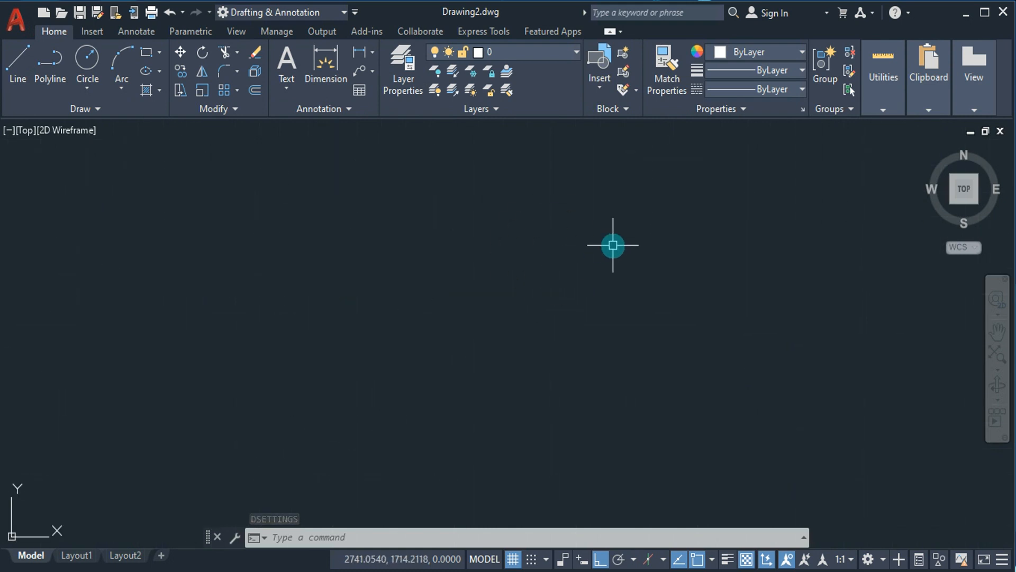
{"action": "scroll", "coordinate": [613, 245], "scroll_direction": "up", "scroll_amount": 1}
{"action": "key", "text": "ctrl"}
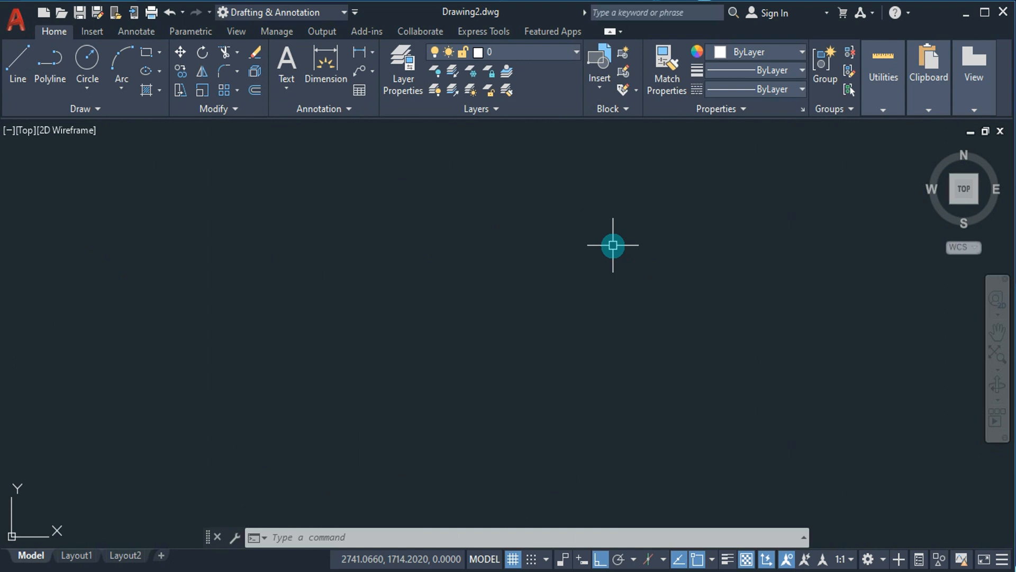
{"action": "scroll", "coordinate": [613, 245], "scroll_direction": "down", "scroll_amount": 6}
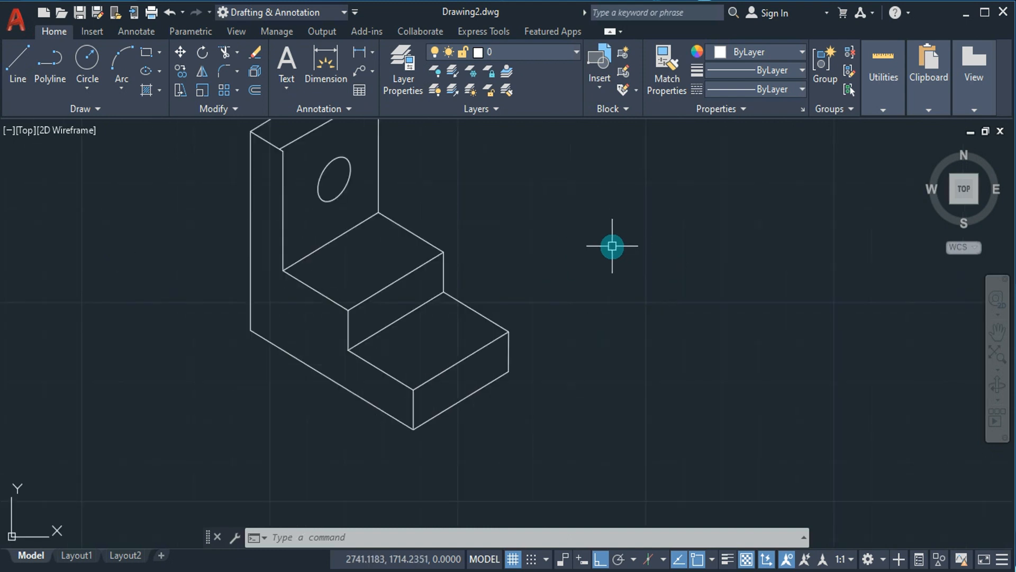
{"action": "type", "text": "d"}
{"action": "key", "text": "Return"}
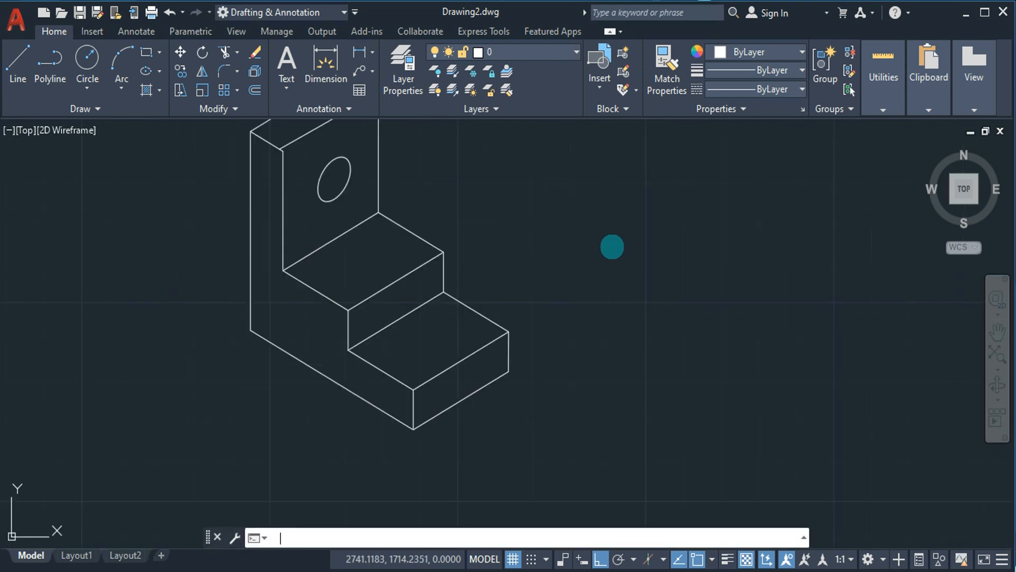
{"action": "left_click", "coordinate": [545, 388]}
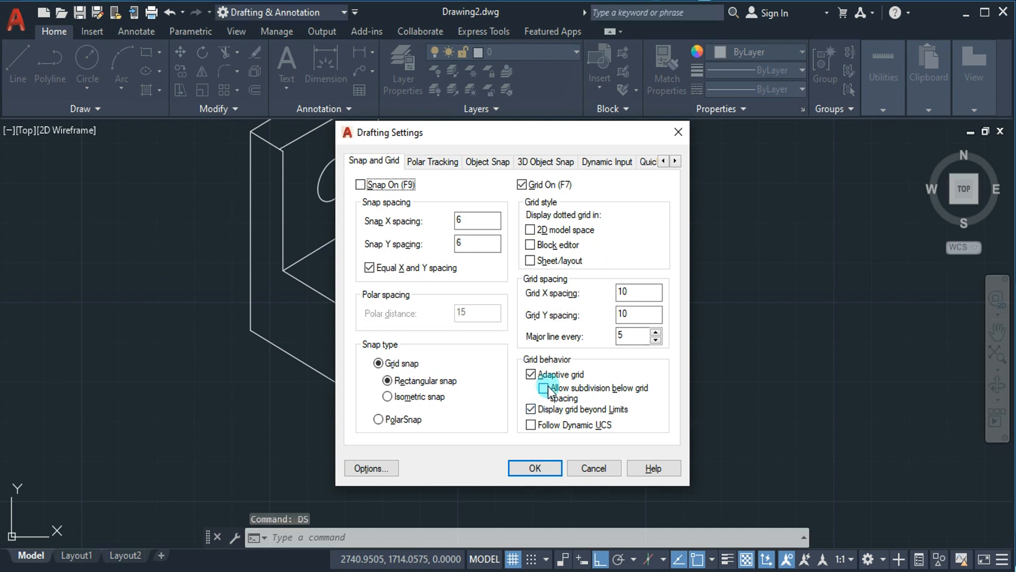
{"action": "left_click", "coordinate": [609, 392]}
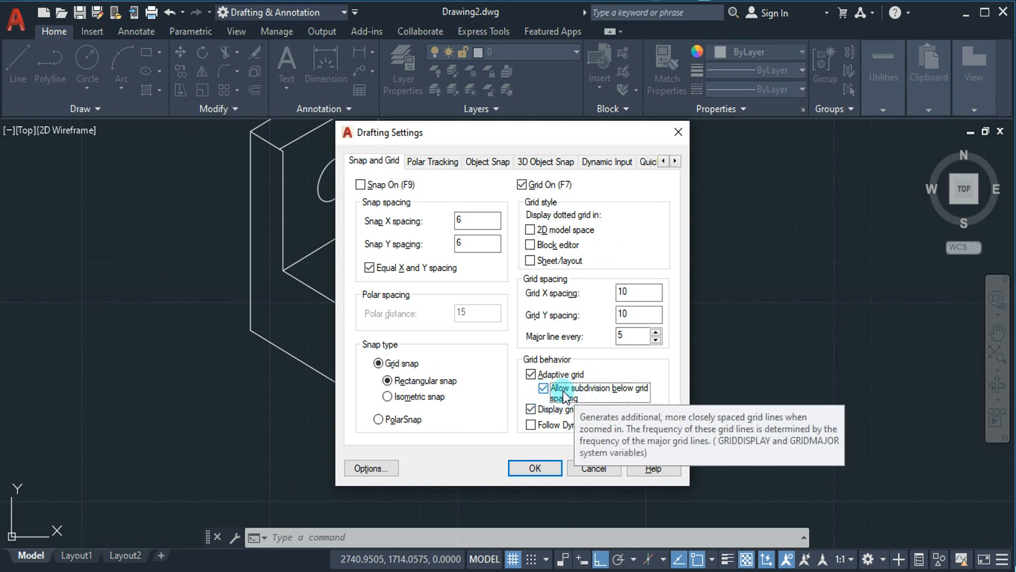
{"action": "left_click", "coordinate": [533, 465]}
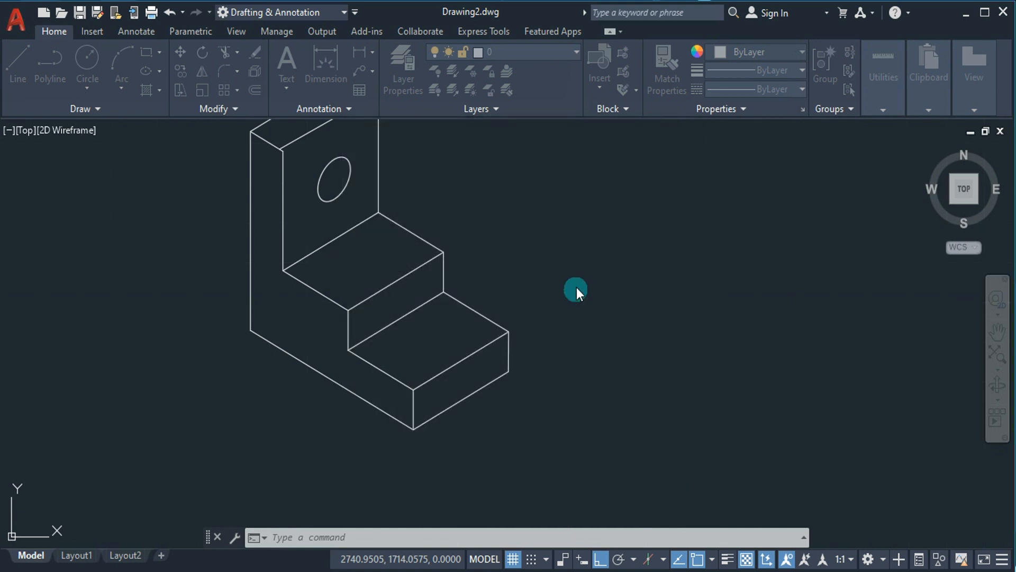
Step: Turn on Follow Dynamic UCS and turn off Display grid beyond Limits in the drafting settings, and apply them
{"action": "scroll", "coordinate": [580, 279], "scroll_direction": "up", "scroll_amount": 3}
{"action": "scroll", "coordinate": [580, 279], "scroll_direction": "up", "scroll_amount": 3}
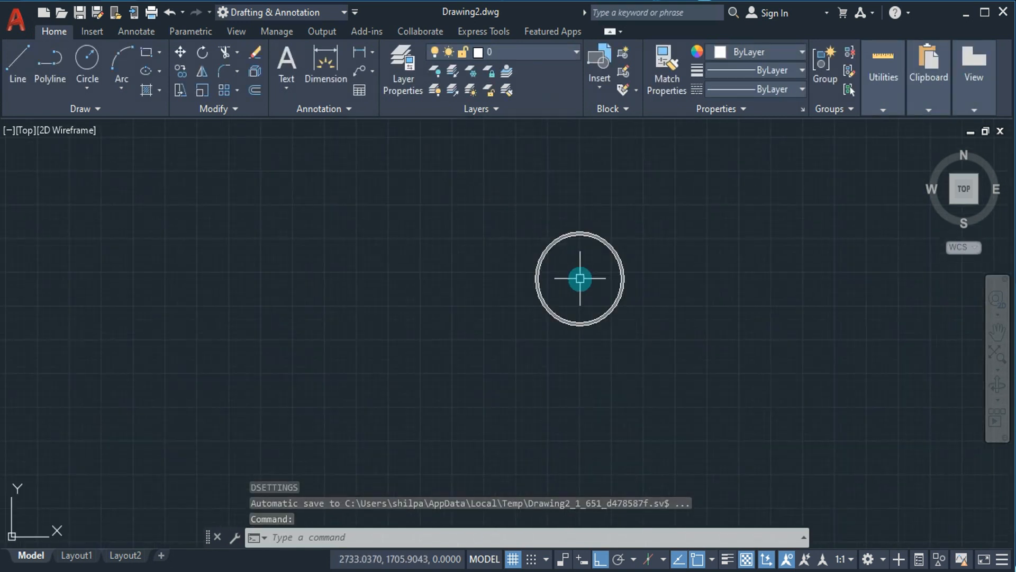
{"action": "scroll", "coordinate": [580, 278], "scroll_direction": "up", "scroll_amount": 1}
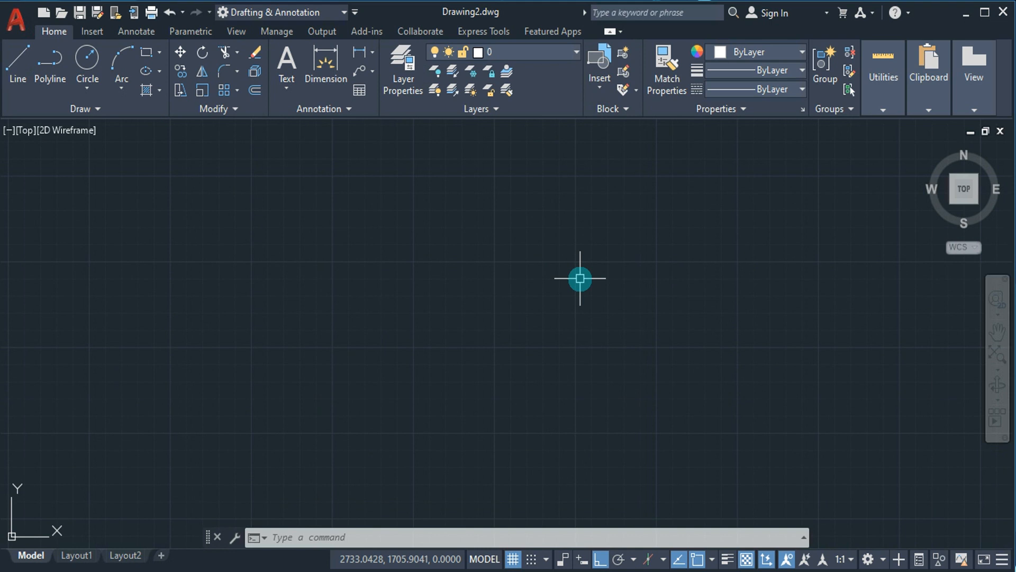
{"action": "type", "text": "ds"}
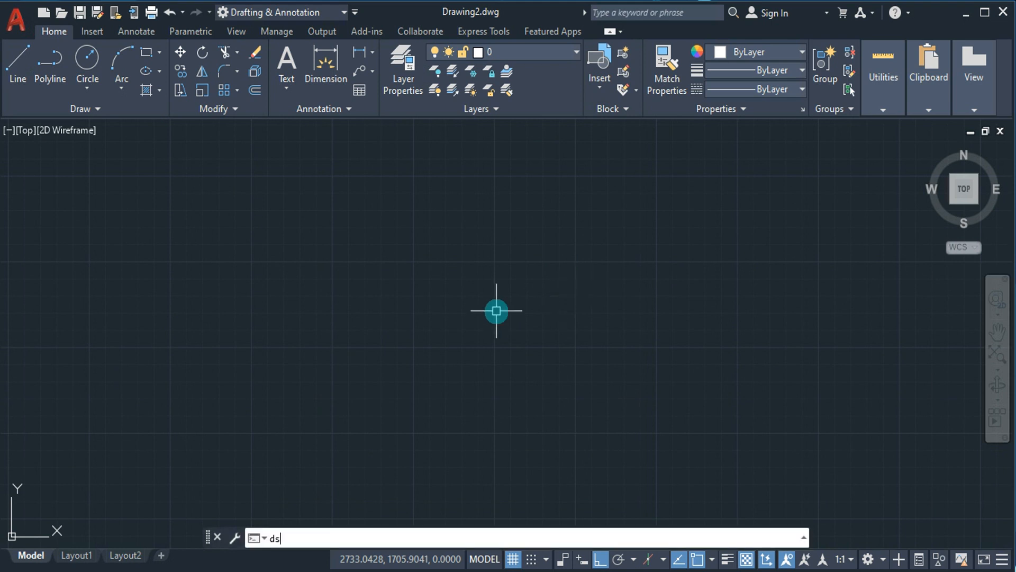
{"action": "key", "text": "Return"}
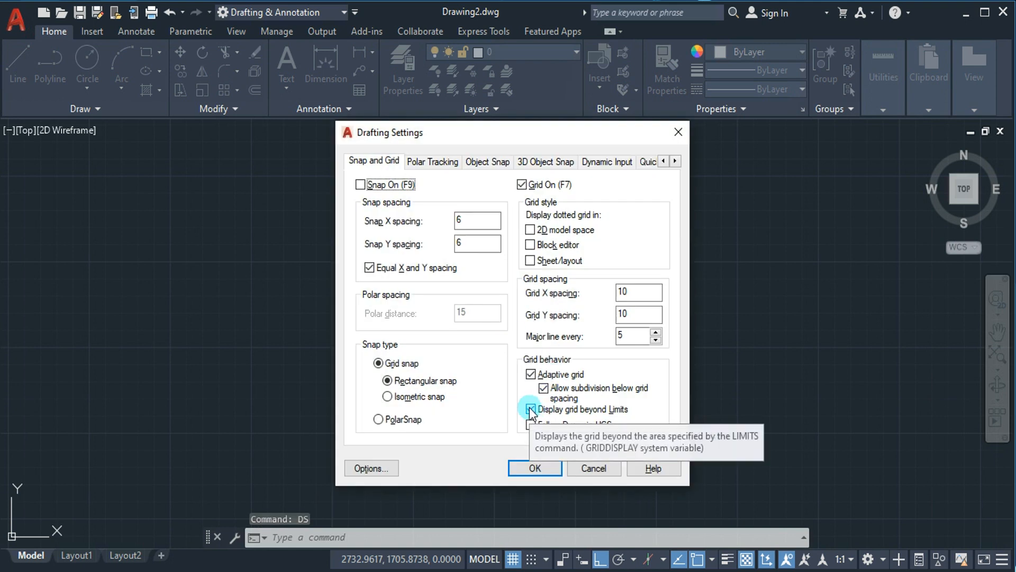
{"action": "left_click", "coordinate": [530, 426]}
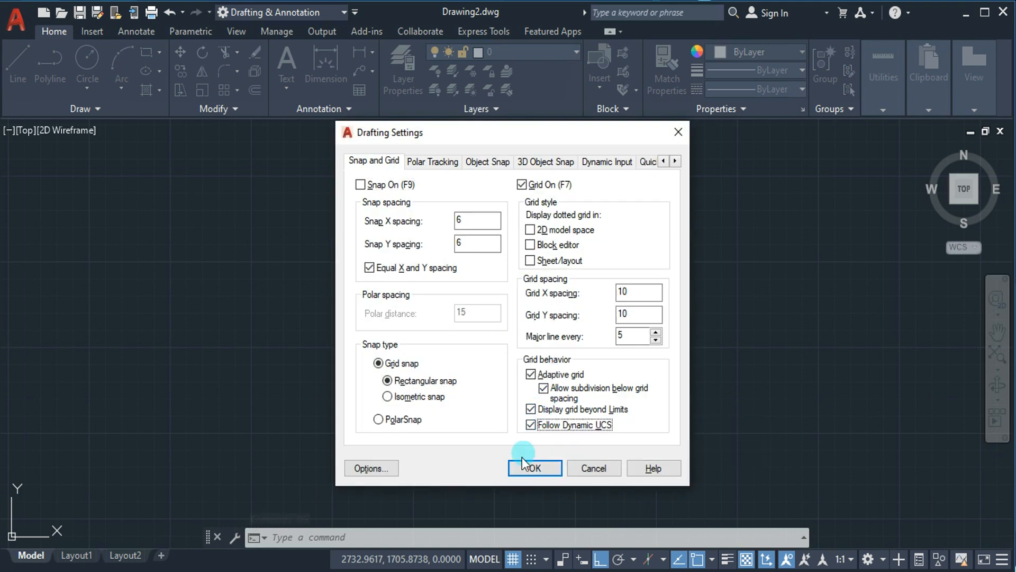
{"action": "left_click", "coordinate": [561, 408]}
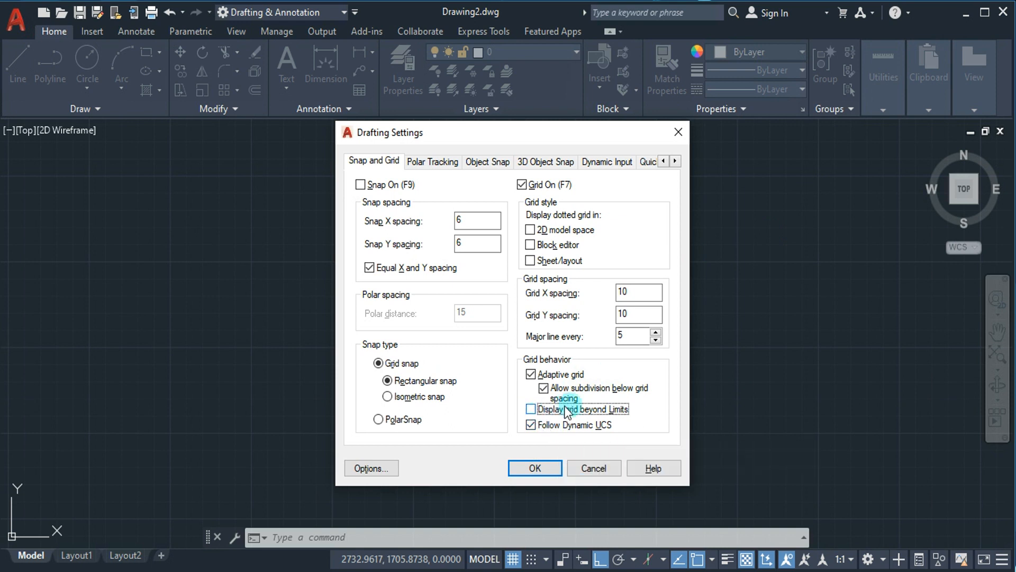
{"action": "left_click", "coordinate": [531, 468]}
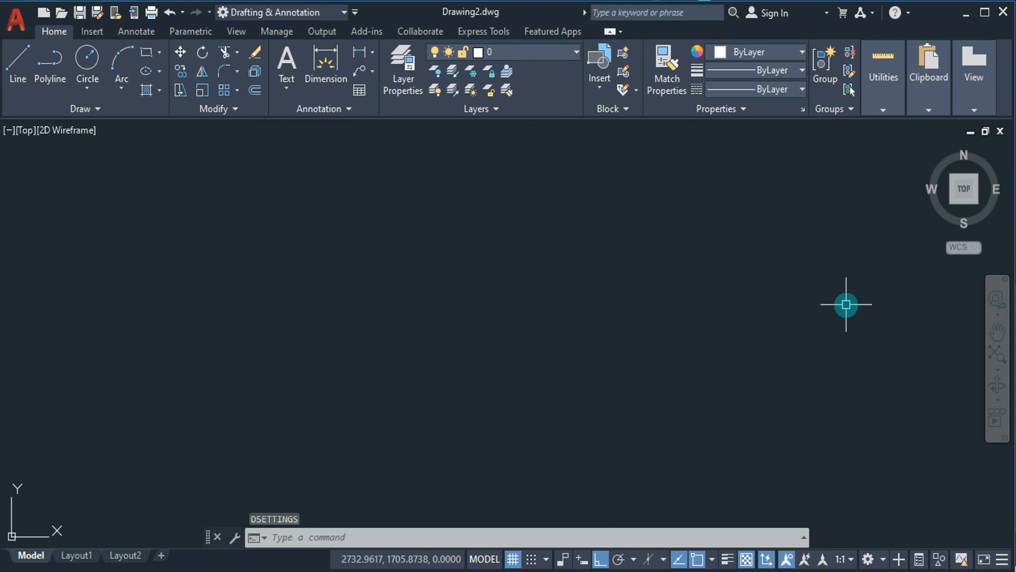
Step: Erase the entire stepped isometric block together with its isocircle
{"action": "left_click", "coordinate": [965, 191]}
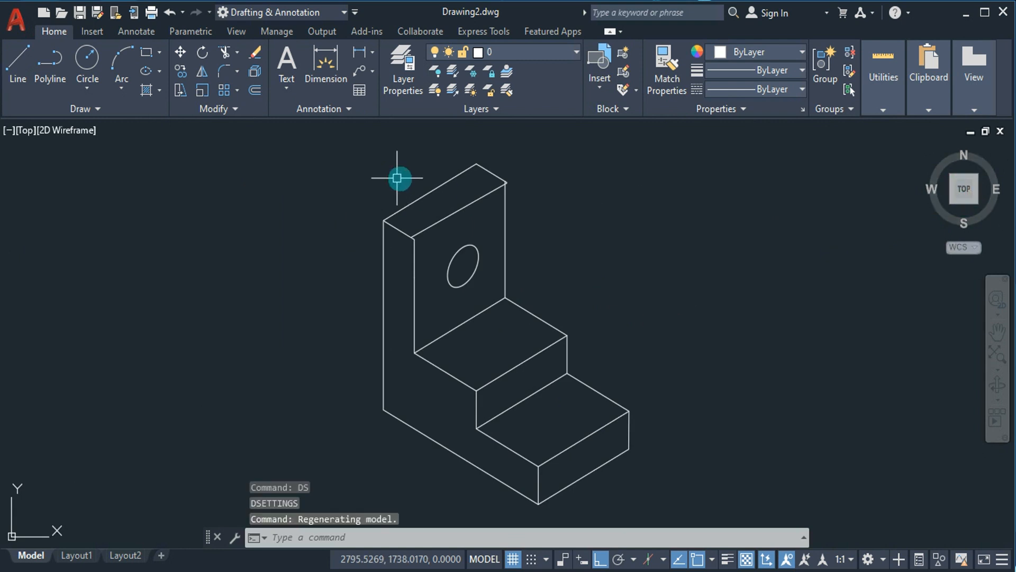
{"action": "left_click", "coordinate": [363, 156]}
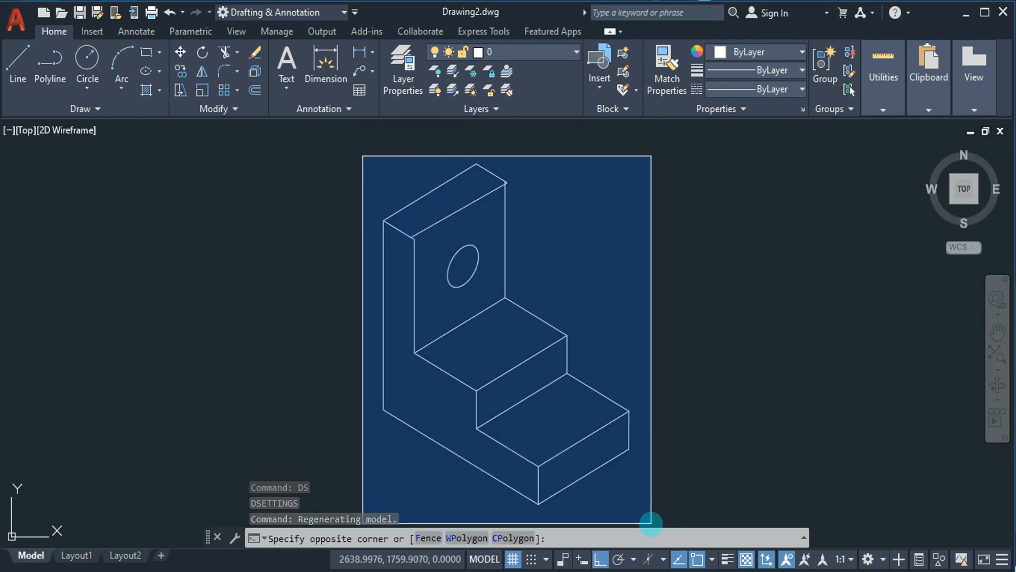
{"action": "left_click", "coordinate": [651, 523]}
{"action": "key", "text": "Delete"}
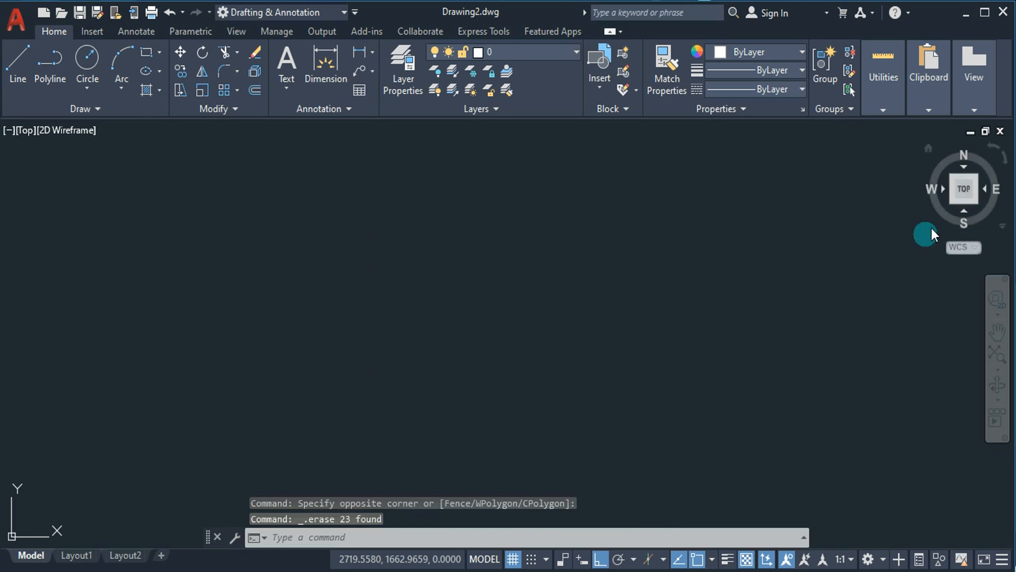
Step: Examine the extent of the grid around the origin within the current drawing limits
{"action": "left_click", "coordinate": [963, 197]}
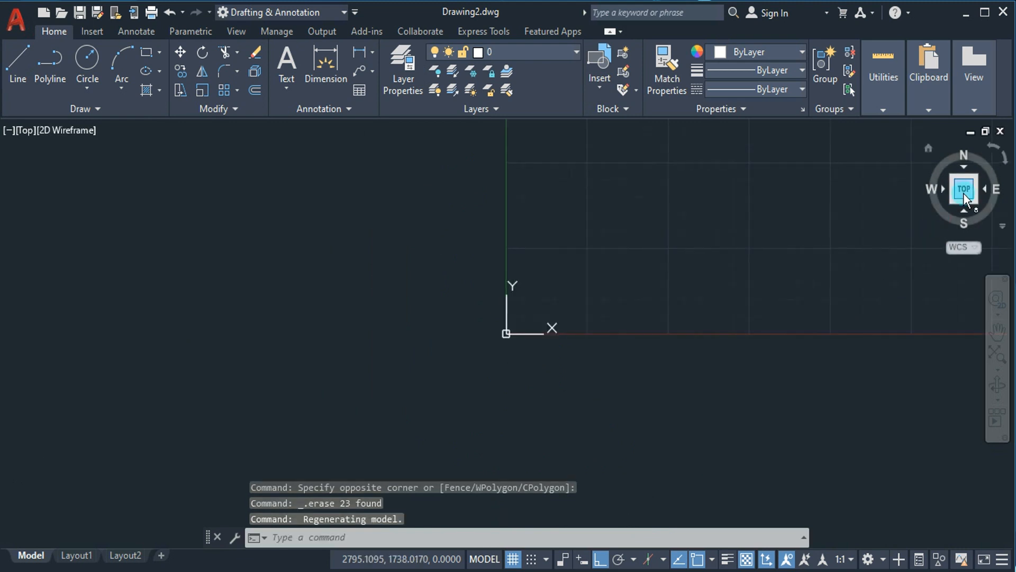
{"action": "scroll", "coordinate": [624, 335], "scroll_direction": "down", "scroll_amount": 3}
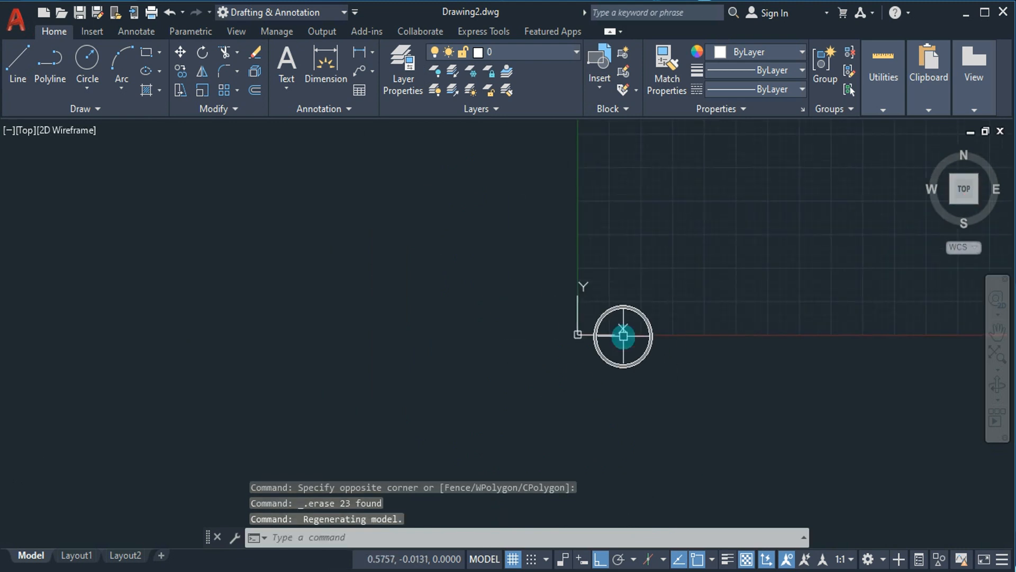
{"action": "scroll", "coordinate": [699, 302], "scroll_direction": "down", "scroll_amount": 3}
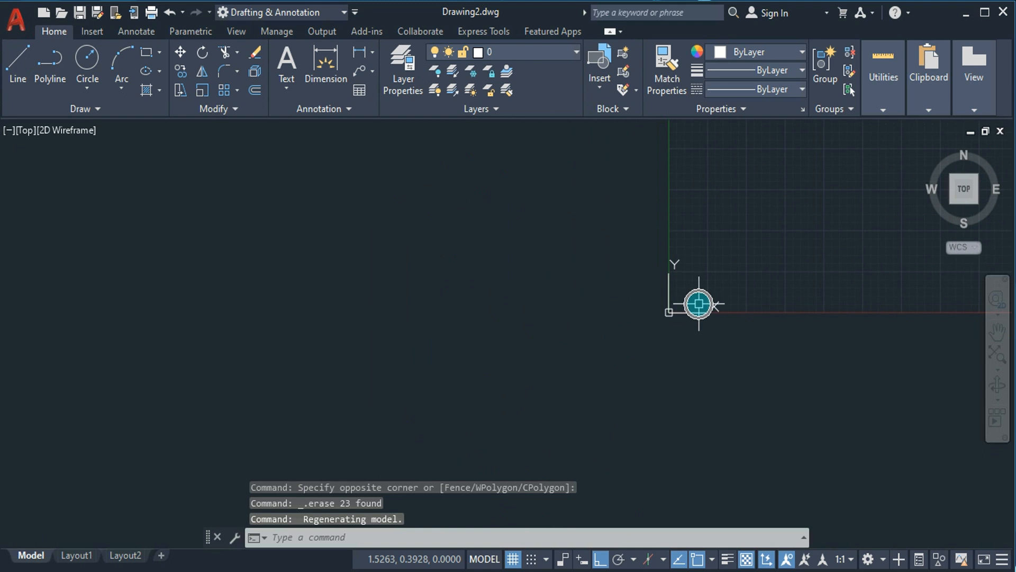
{"action": "left_click", "coordinate": [995, 332]}
{"action": "left_click_drag", "start_coordinate": [773, 345], "coordinate": [472, 439]}
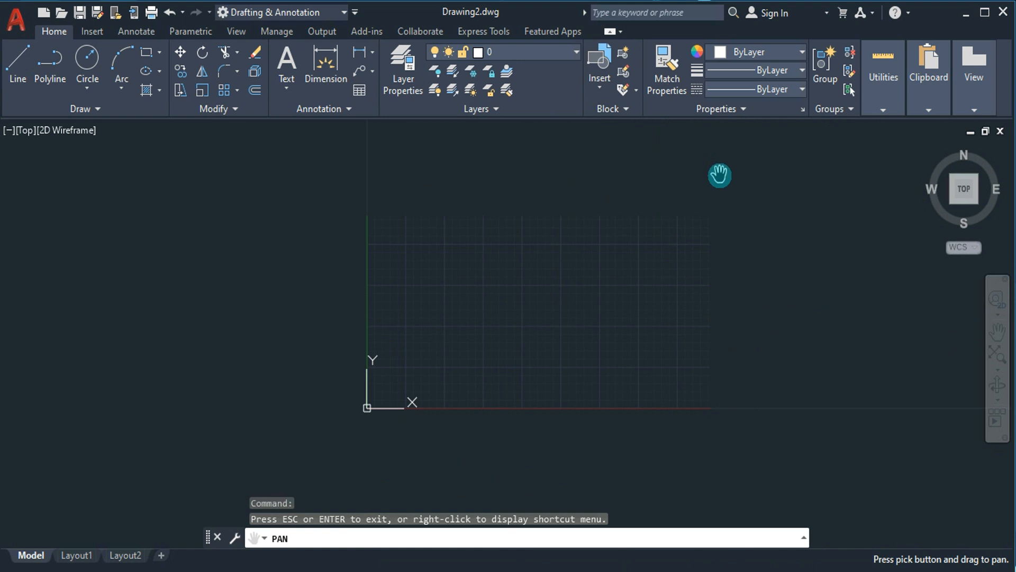
{"action": "key", "text": "Escape"}
{"action": "scroll", "coordinate": [557, 294], "scroll_direction": "up", "scroll_amount": 2}
{"action": "scroll", "coordinate": [557, 295], "scroll_direction": "down", "scroll_amount": 5}
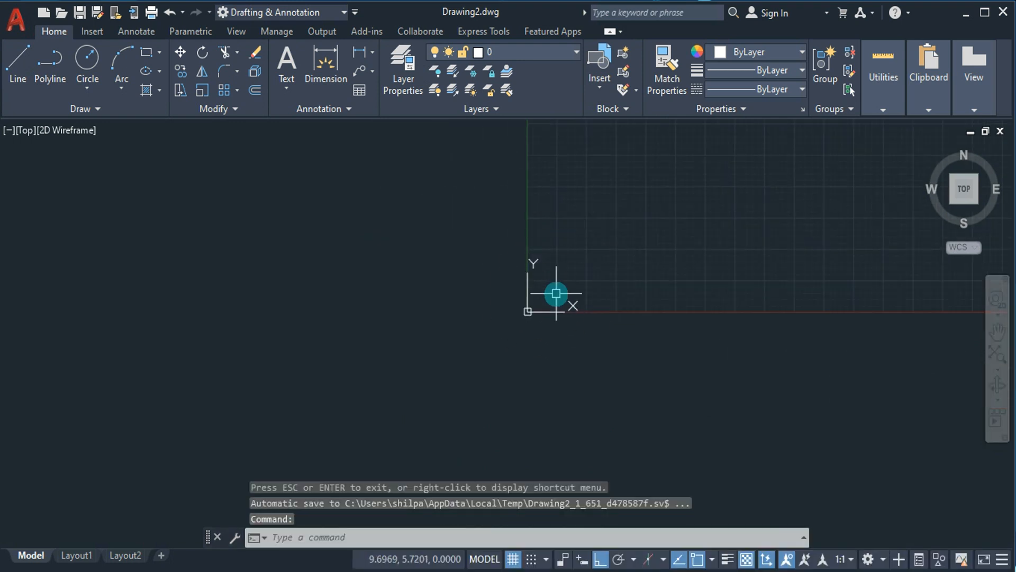
{"action": "left_click", "coordinate": [996, 333]}
{"action": "left_click_drag", "start_coordinate": [755, 329], "coordinate": [514, 361]}
{"action": "key", "text": "Escape"}
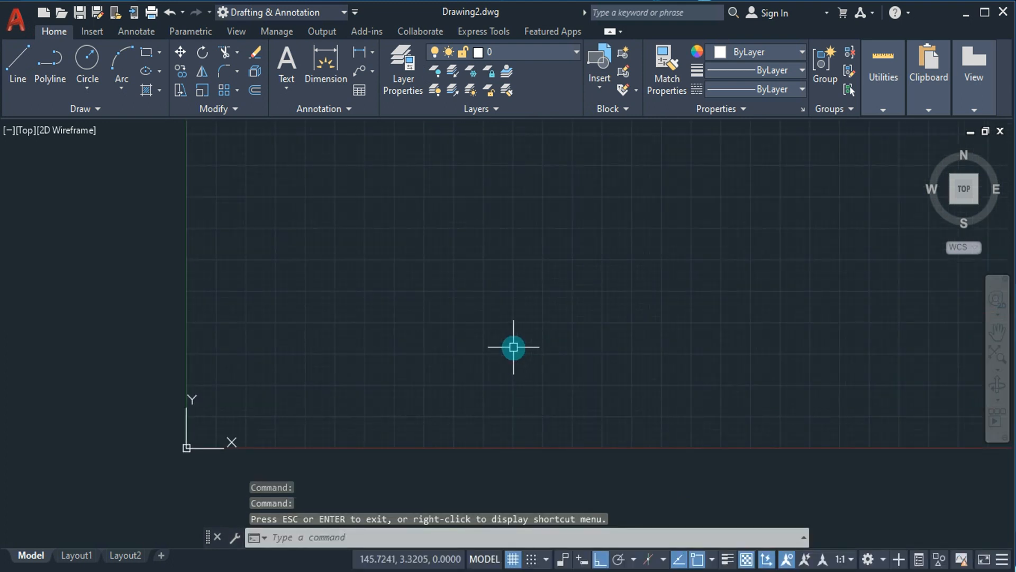
Step: Reset the model space limits to a lower-left corner of 0,0 and an upper-right corner of 210,297
{"action": "type", "text": "limits"}
{"action": "key", "text": "Return"}
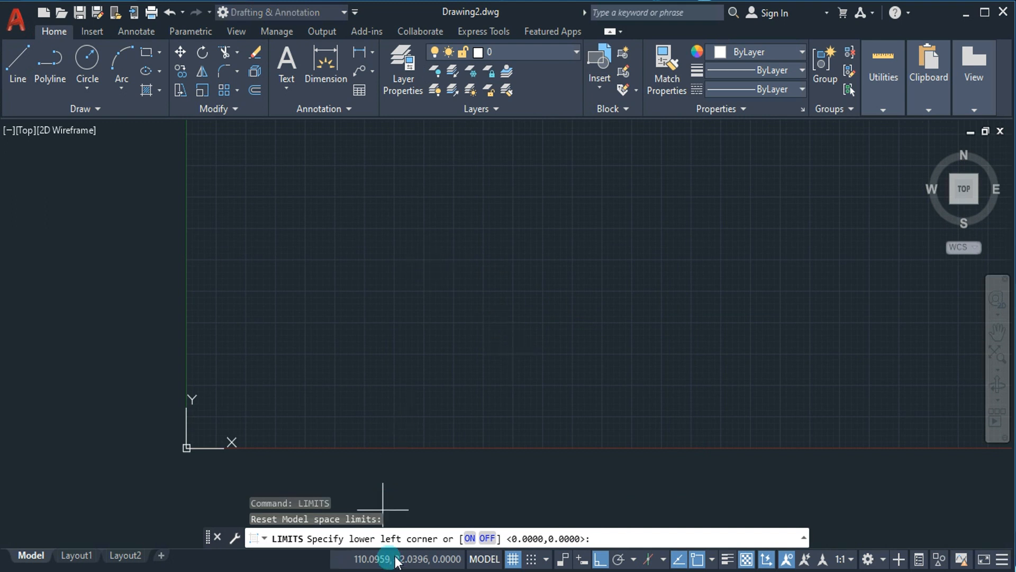
{"action": "key", "text": "Return"}
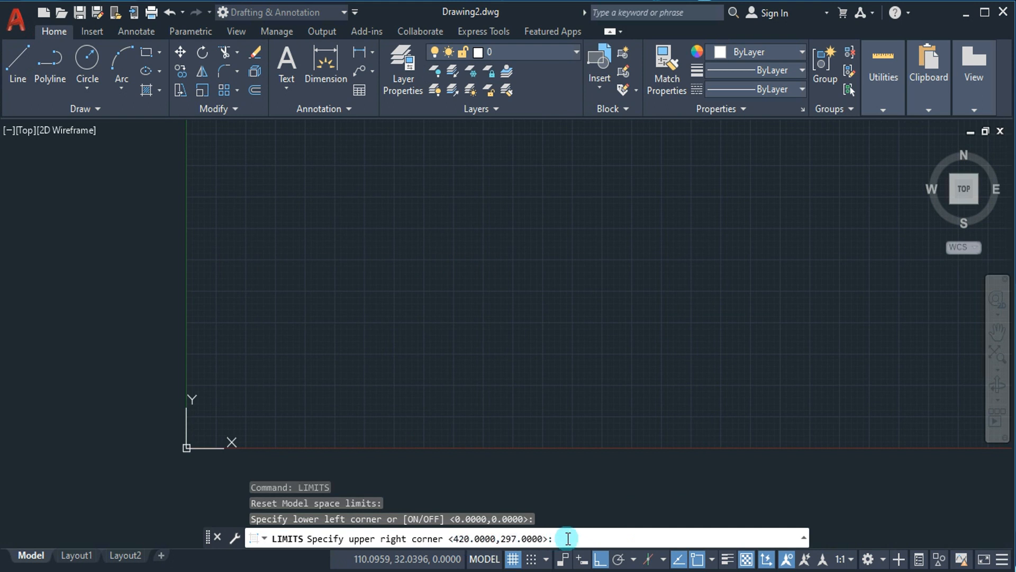
{"action": "type", "text": "210,"}
{"action": "type", "text": "297"}
{"action": "key", "text": "Return"}
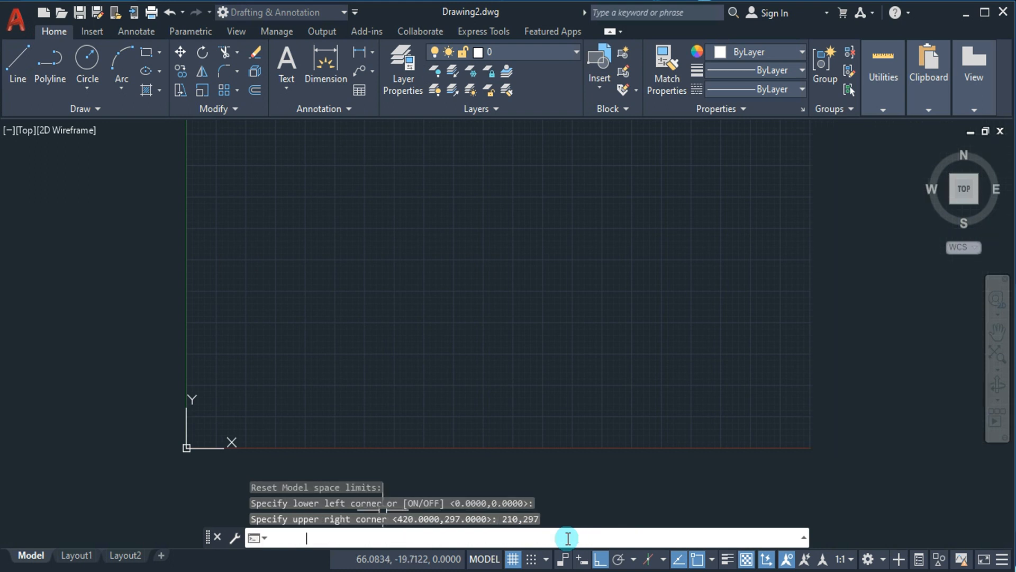
Step: Turn Display grid beyond Limits back on in the drafting settings and apply it
{"action": "scroll", "coordinate": [613, 306], "scroll_direction": "down", "scroll_amount": 6}
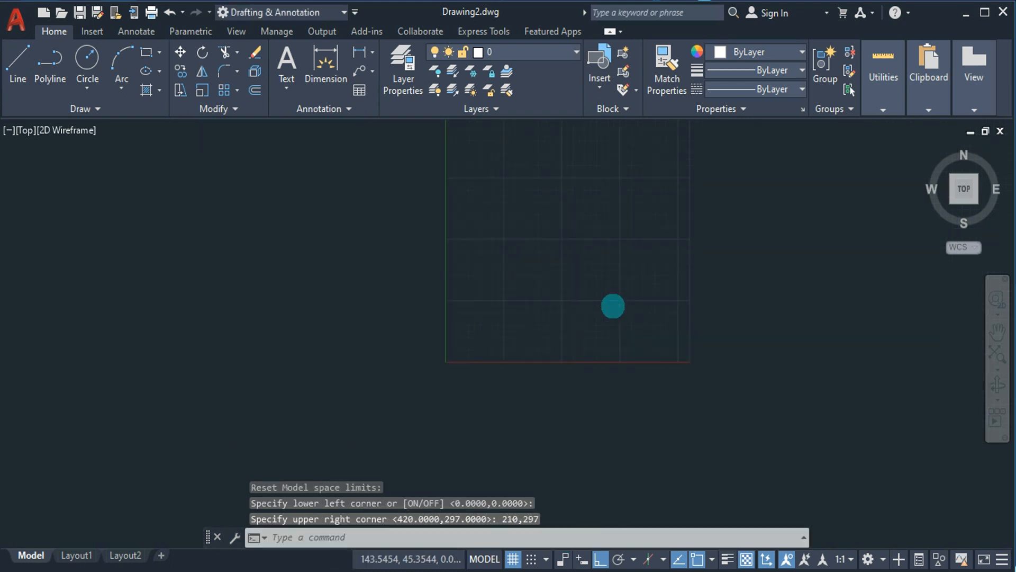
{"action": "left_click", "coordinate": [997, 332]}
{"action": "mouse_move", "coordinate": [832, 281]}
{"action": "left_mouse_down"}
{"action": "mouse_move", "coordinate": [744, 429]}
{"action": "mouse_move", "coordinate": [699, 400]}
{"action": "left_mouse_up"}
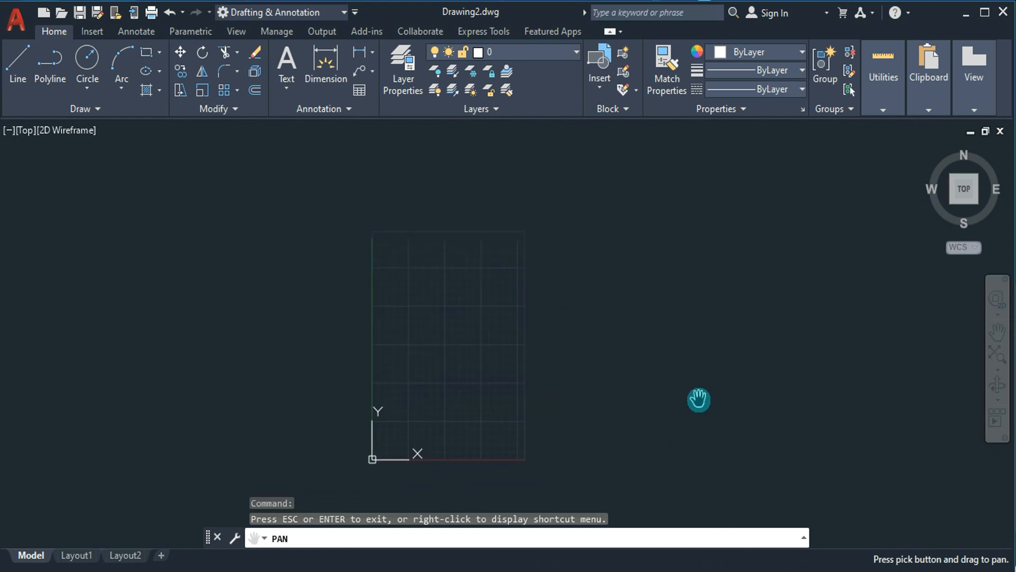
{"action": "key", "text": "Escape"}
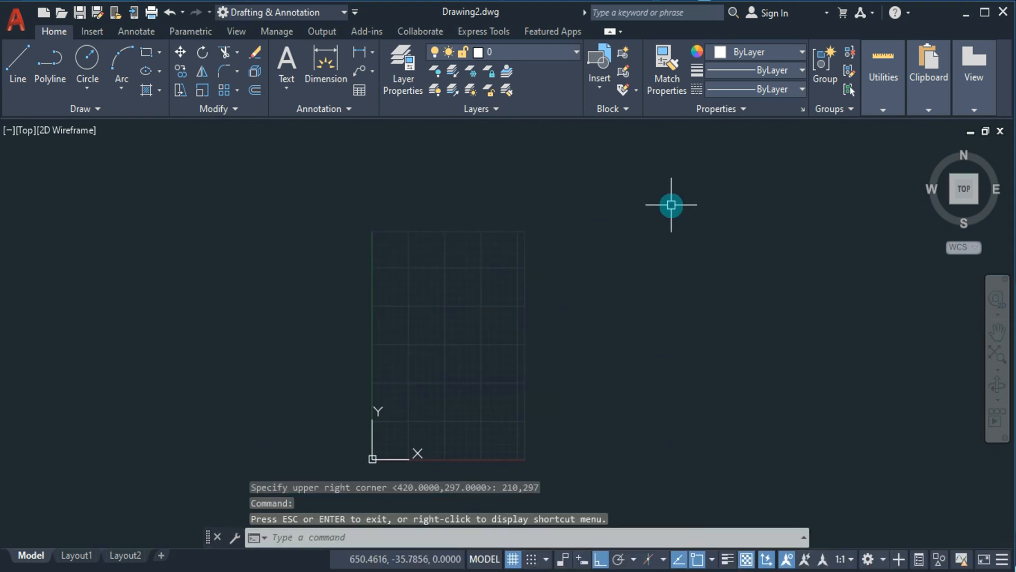
{"action": "type", "text": "d"}
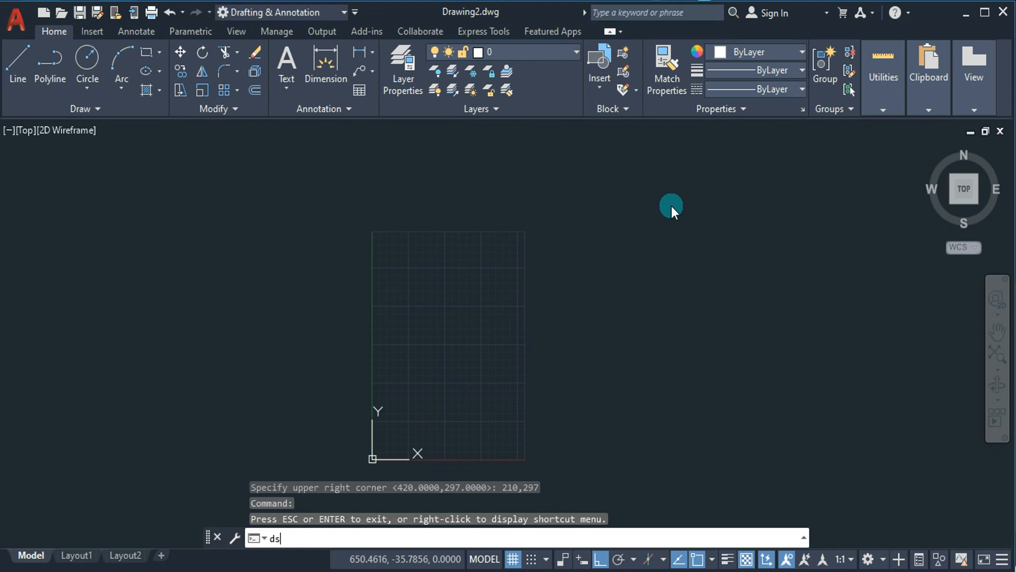
{"action": "type", "text": "s"}
{"action": "key", "text": "Return"}
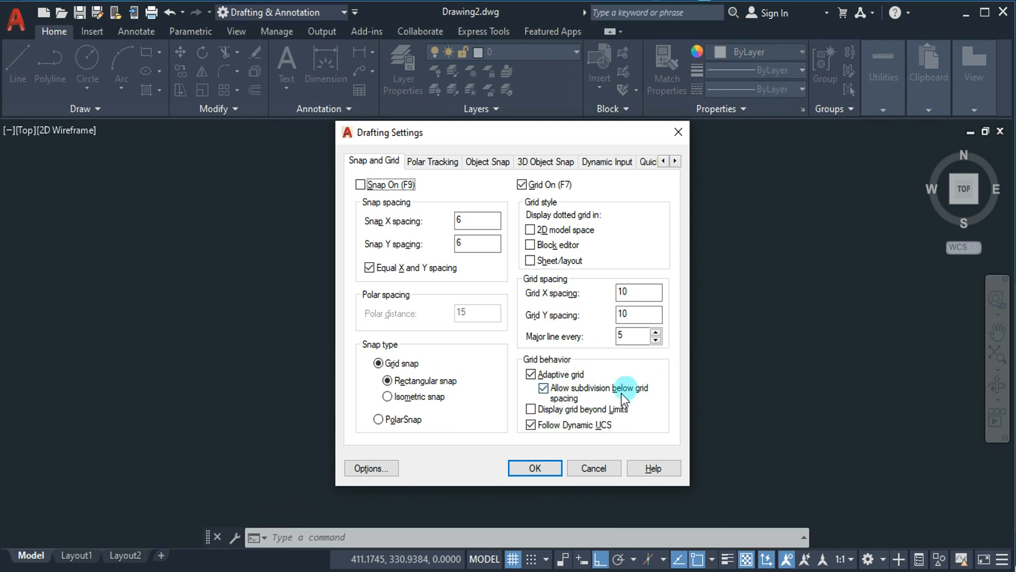
{"action": "left_click", "coordinate": [611, 411]}
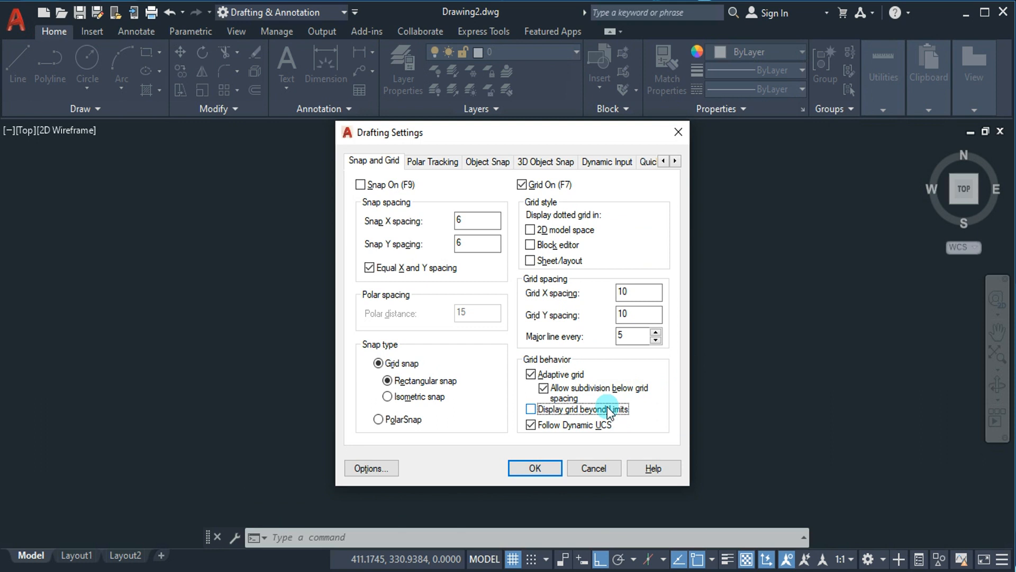
{"action": "left_click", "coordinate": [605, 408]}
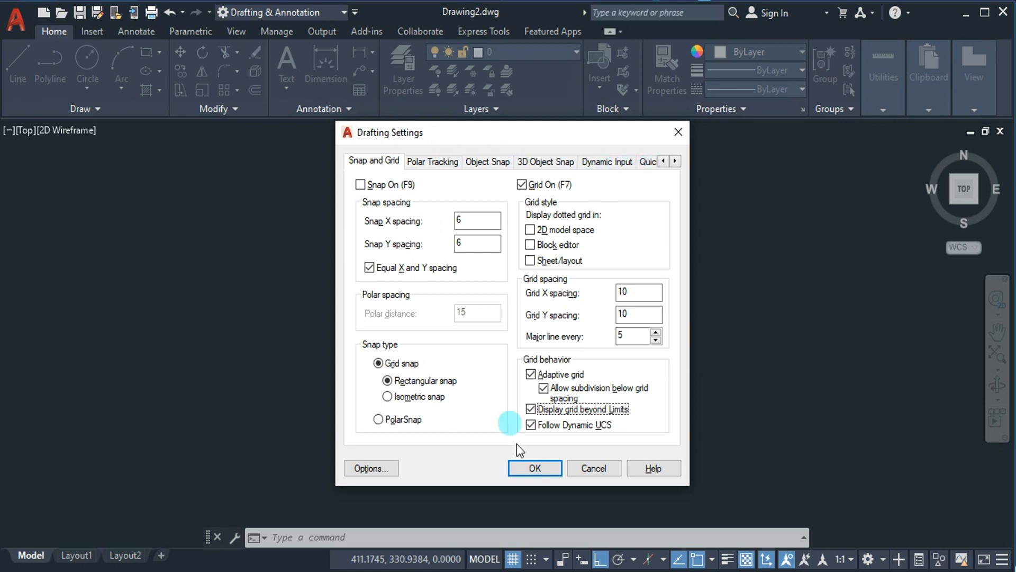
{"action": "left_click", "coordinate": [527, 468]}
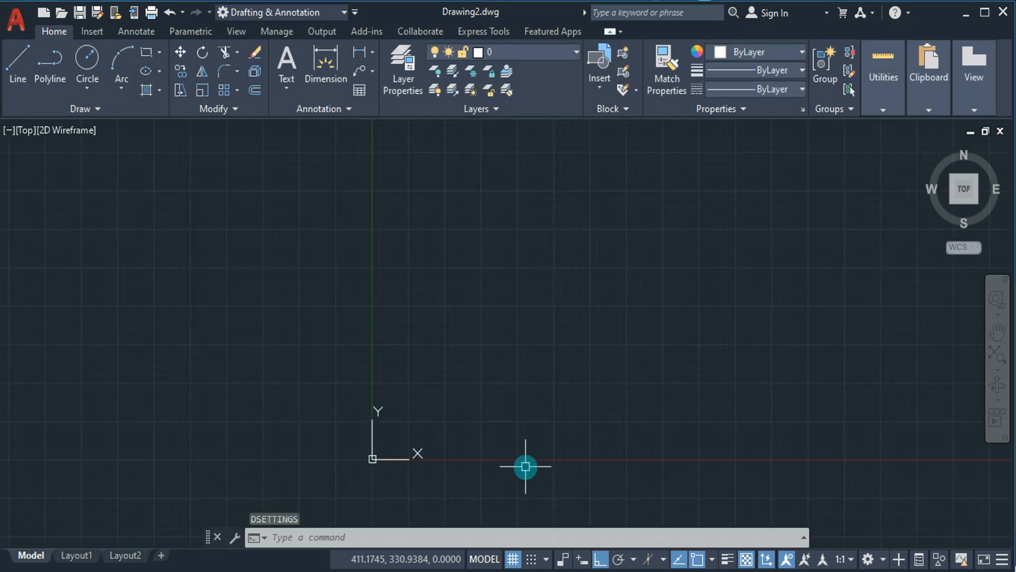